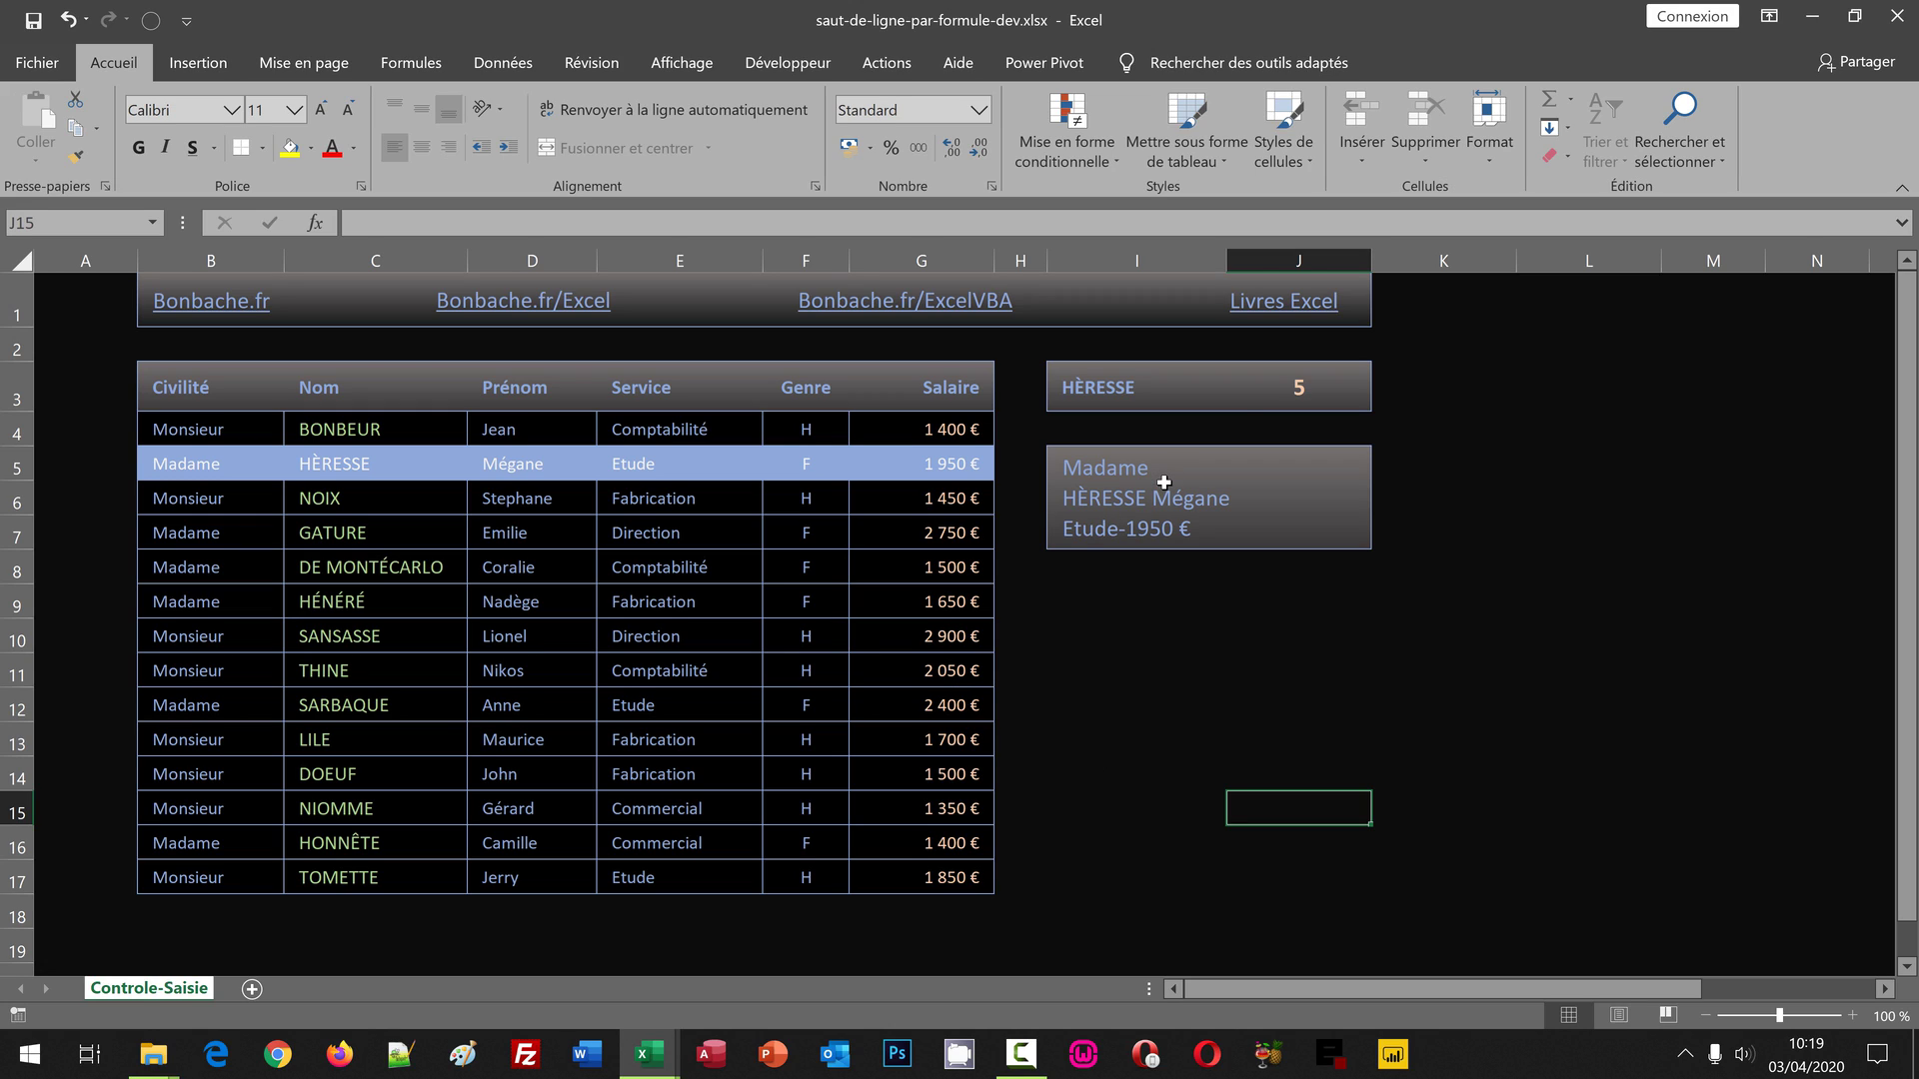
Preview the finished info card for NOIX, then switch to saut-de-ligne-par-formule.xlsx.
left_click(1127, 395)
left_click(1236, 402)
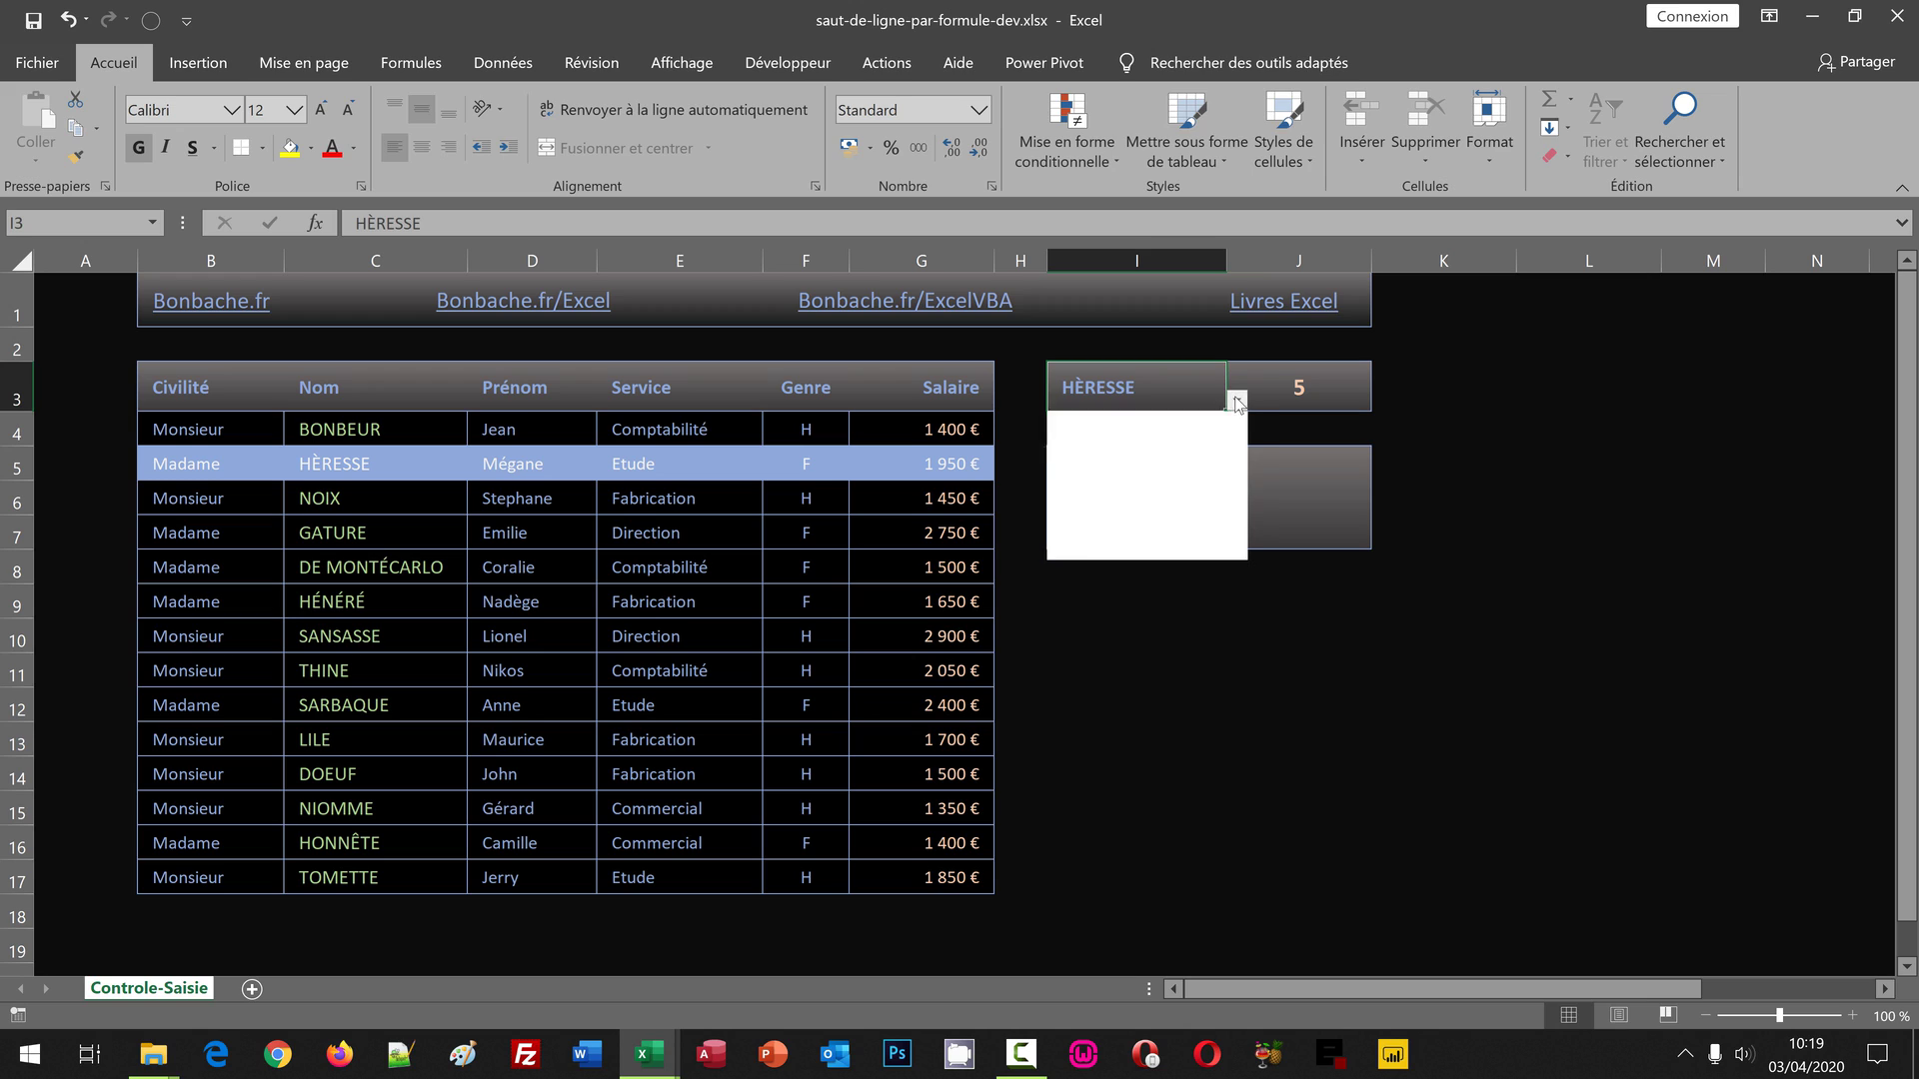
left_click(1125, 491)
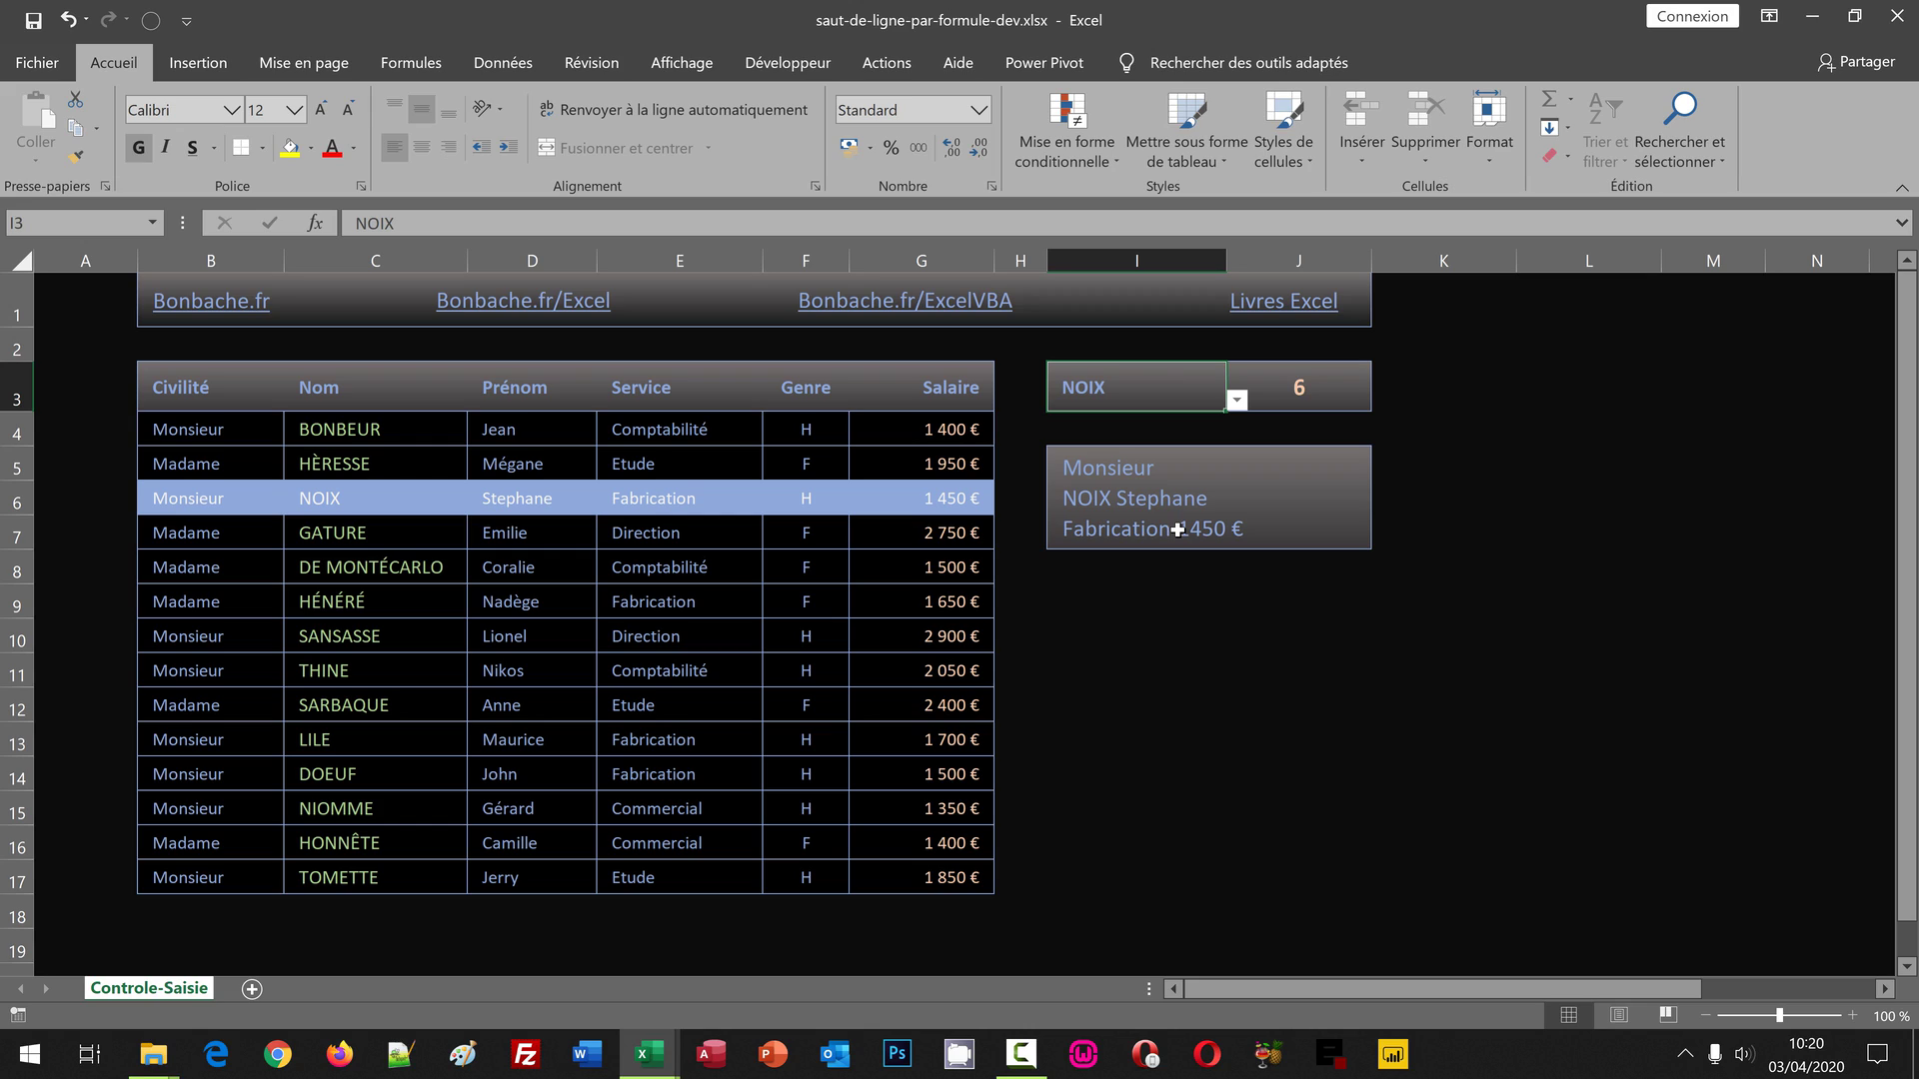
left_click(1155, 706)
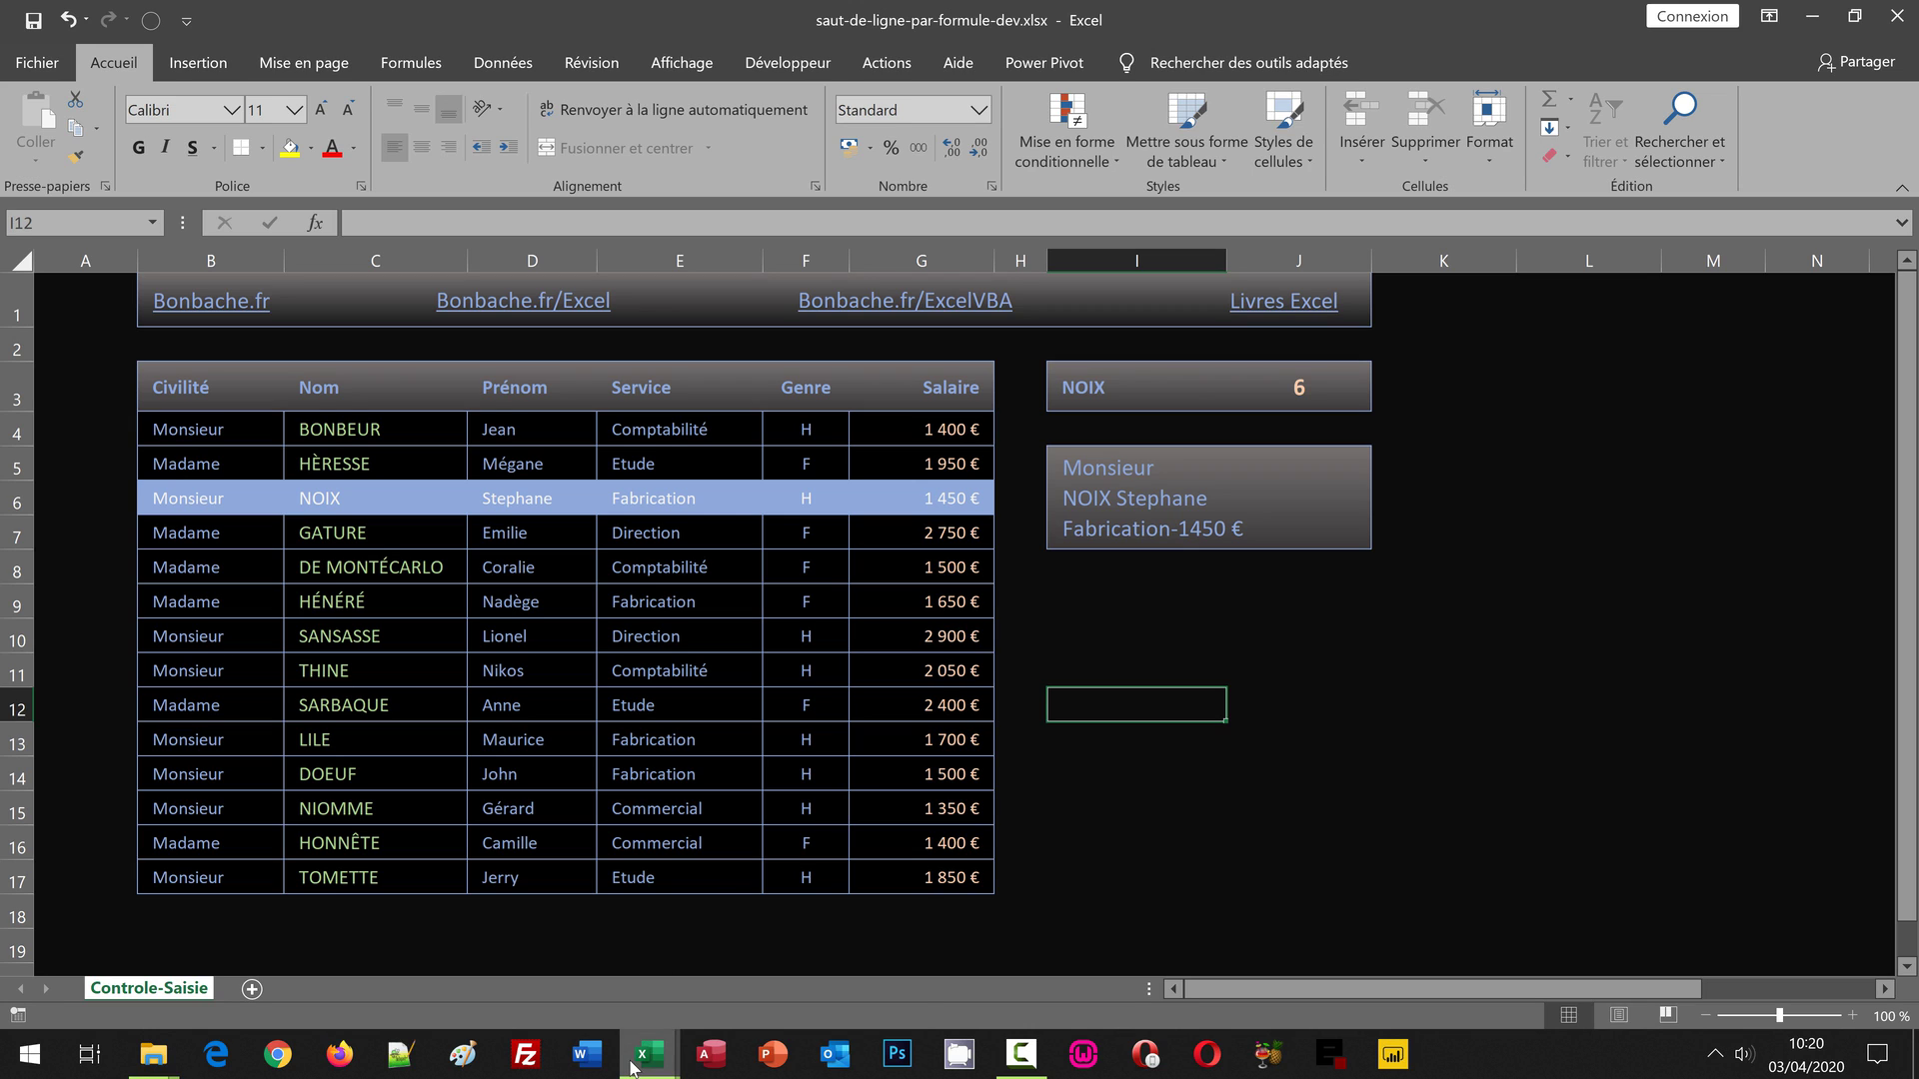
mouse_move(646, 1053)
left_click(745, 992)
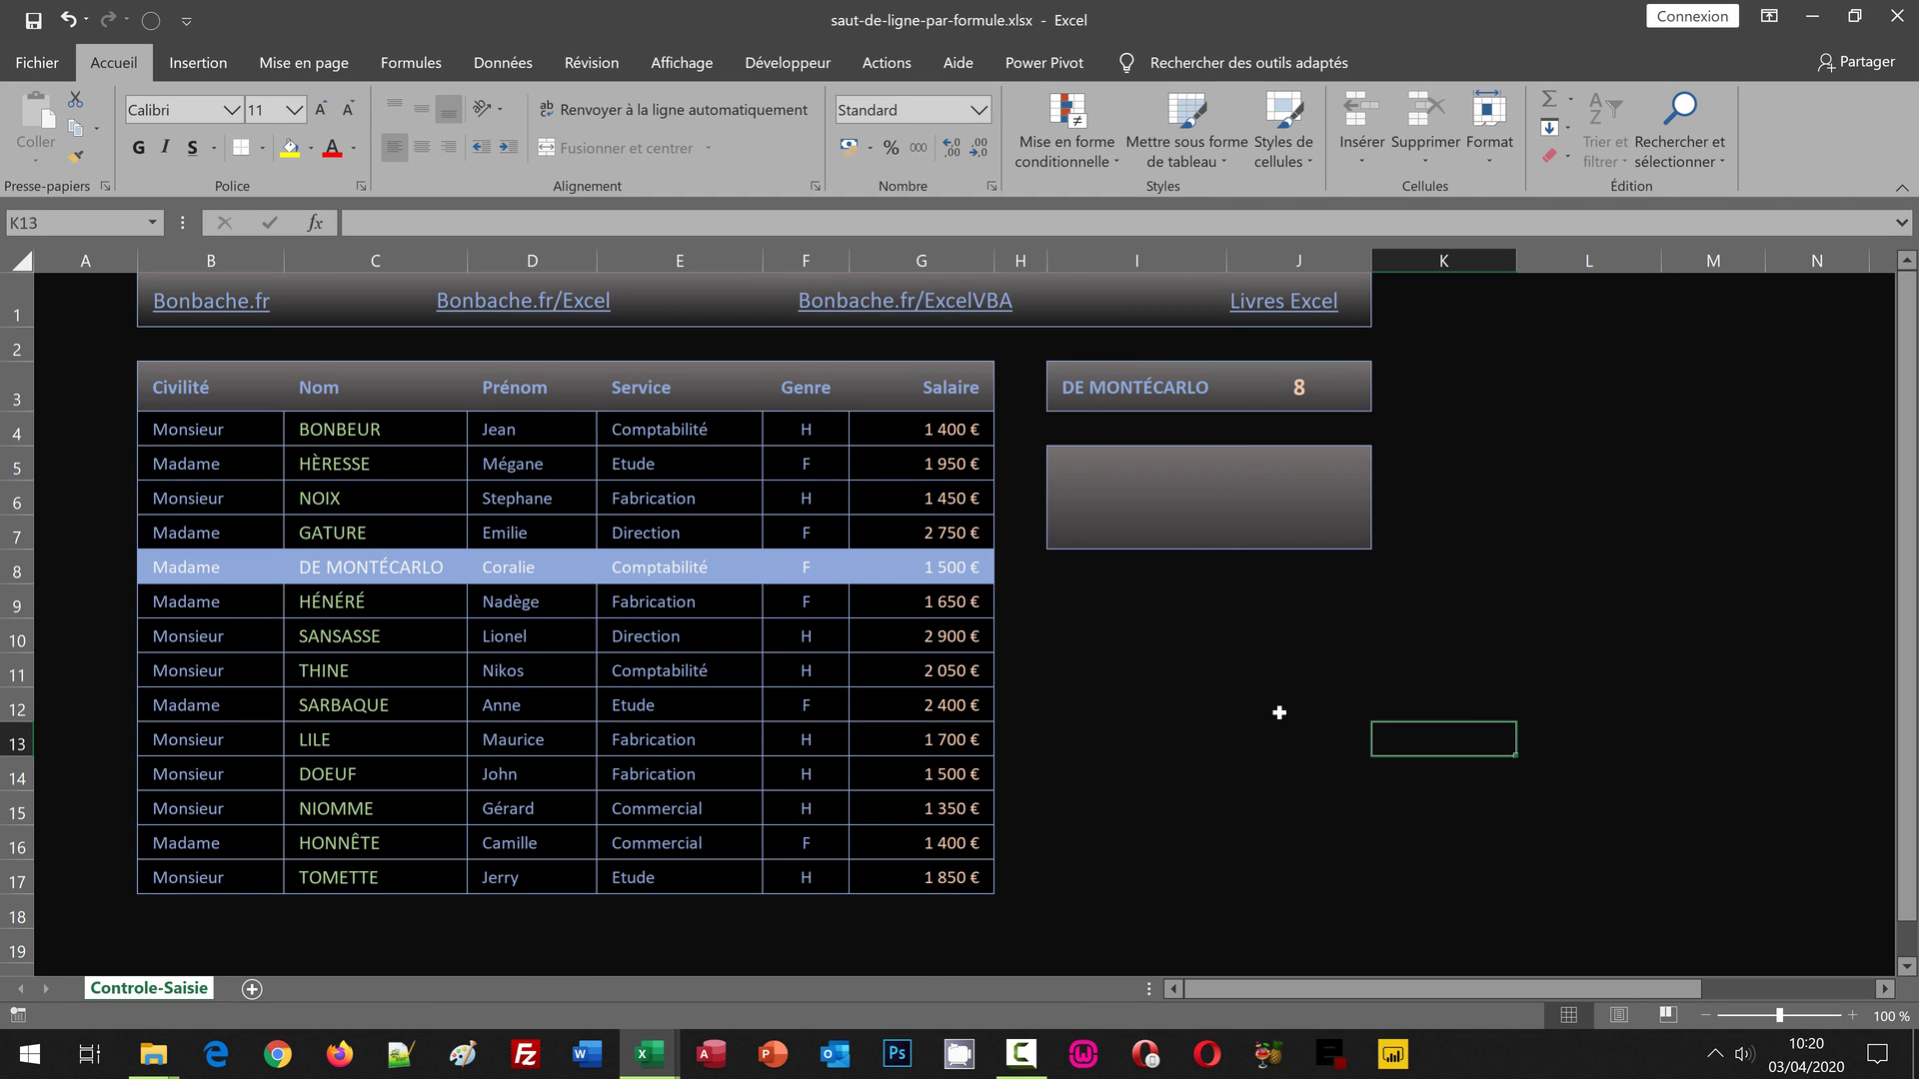
Choose HÈRESSE from the I3 dropdown and inspect the =EQUIV(I3;C:C;0) formula in J3.
left_click(1183, 728)
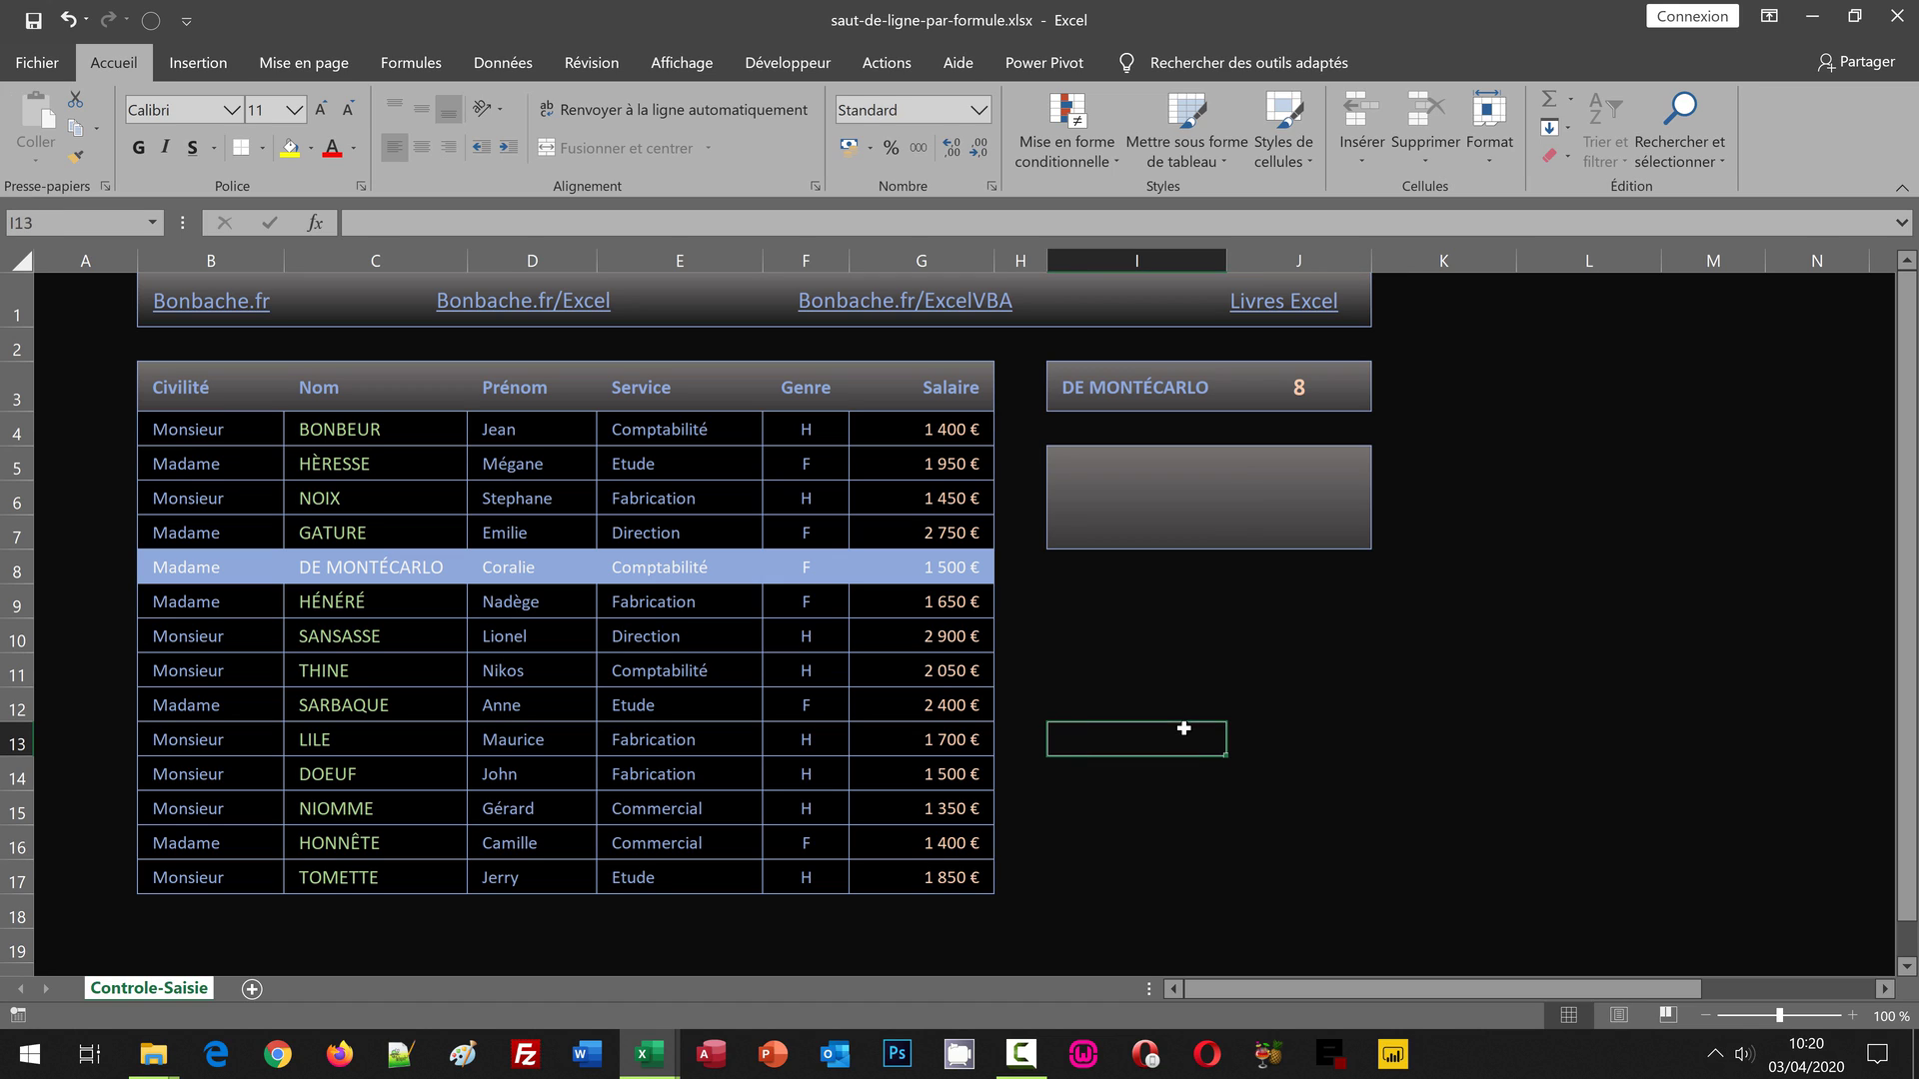
left_click(1177, 392)
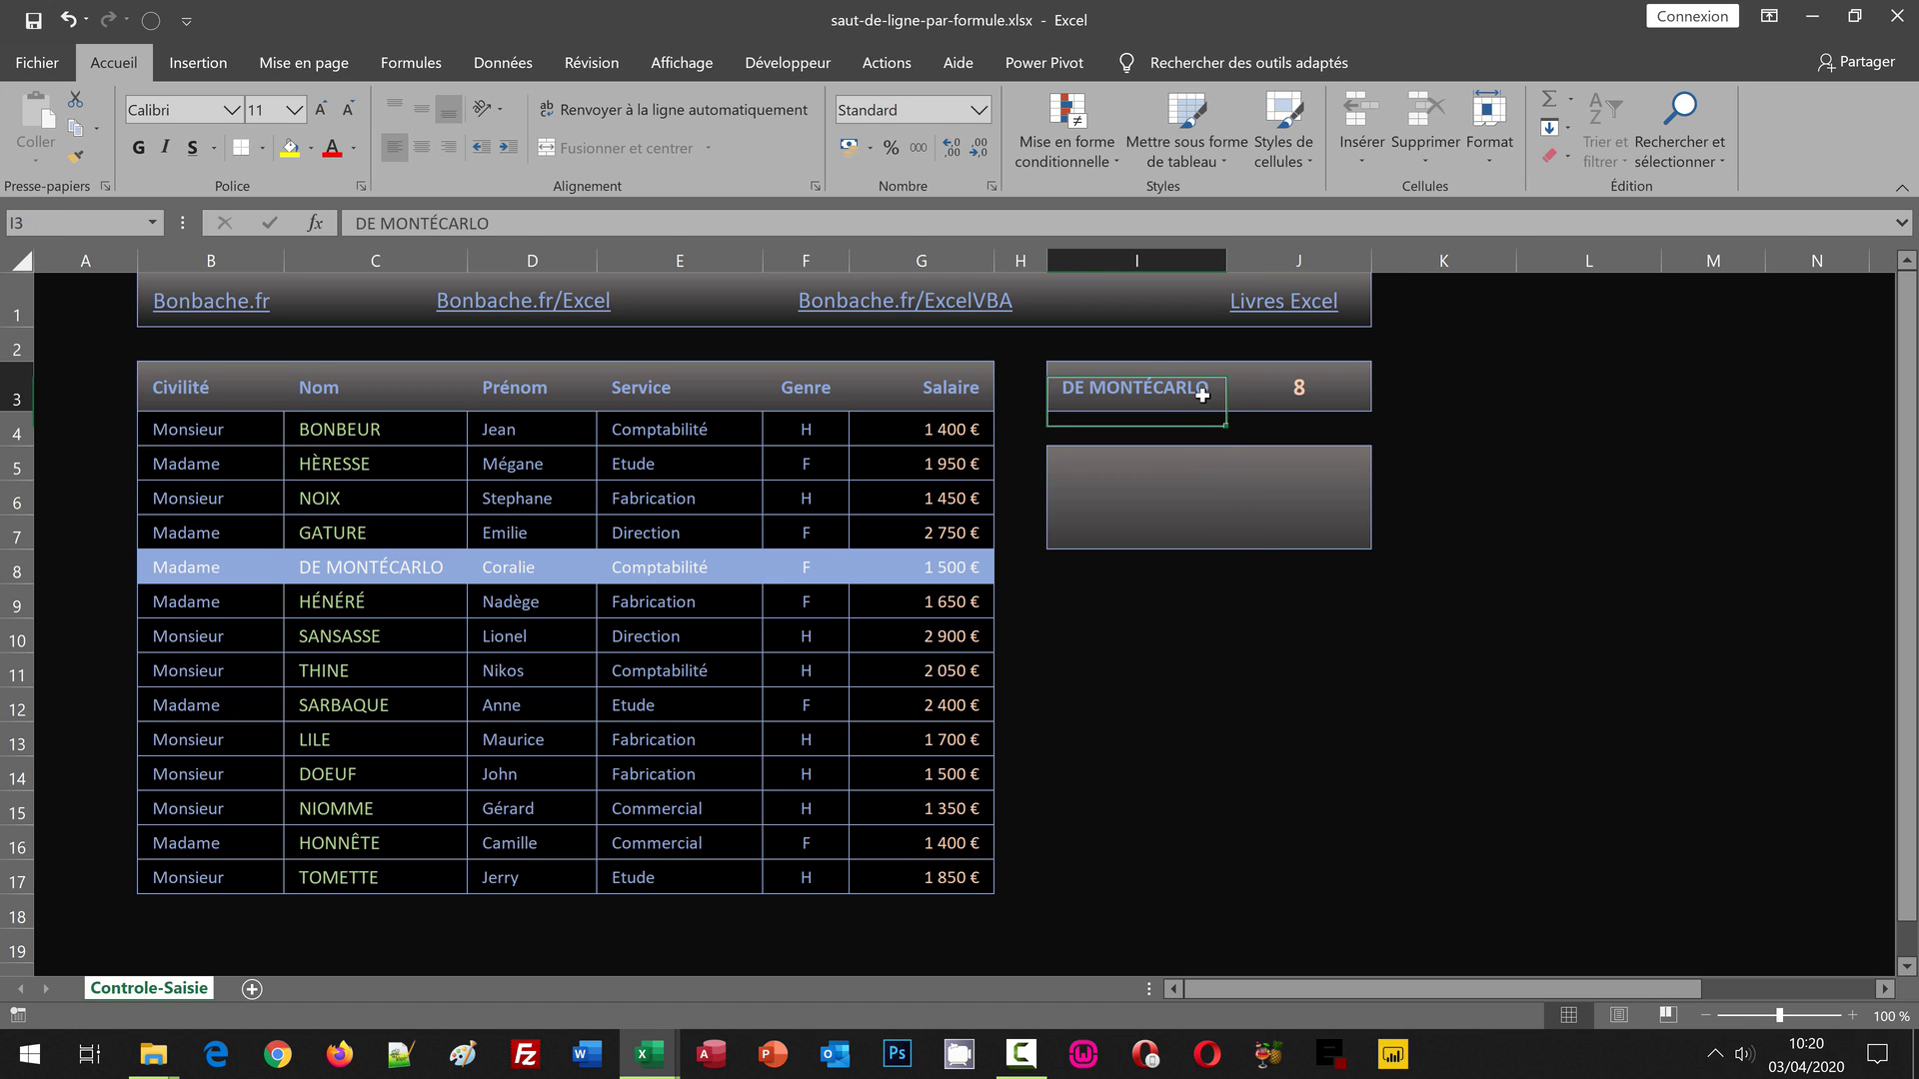
left_click(1238, 402)
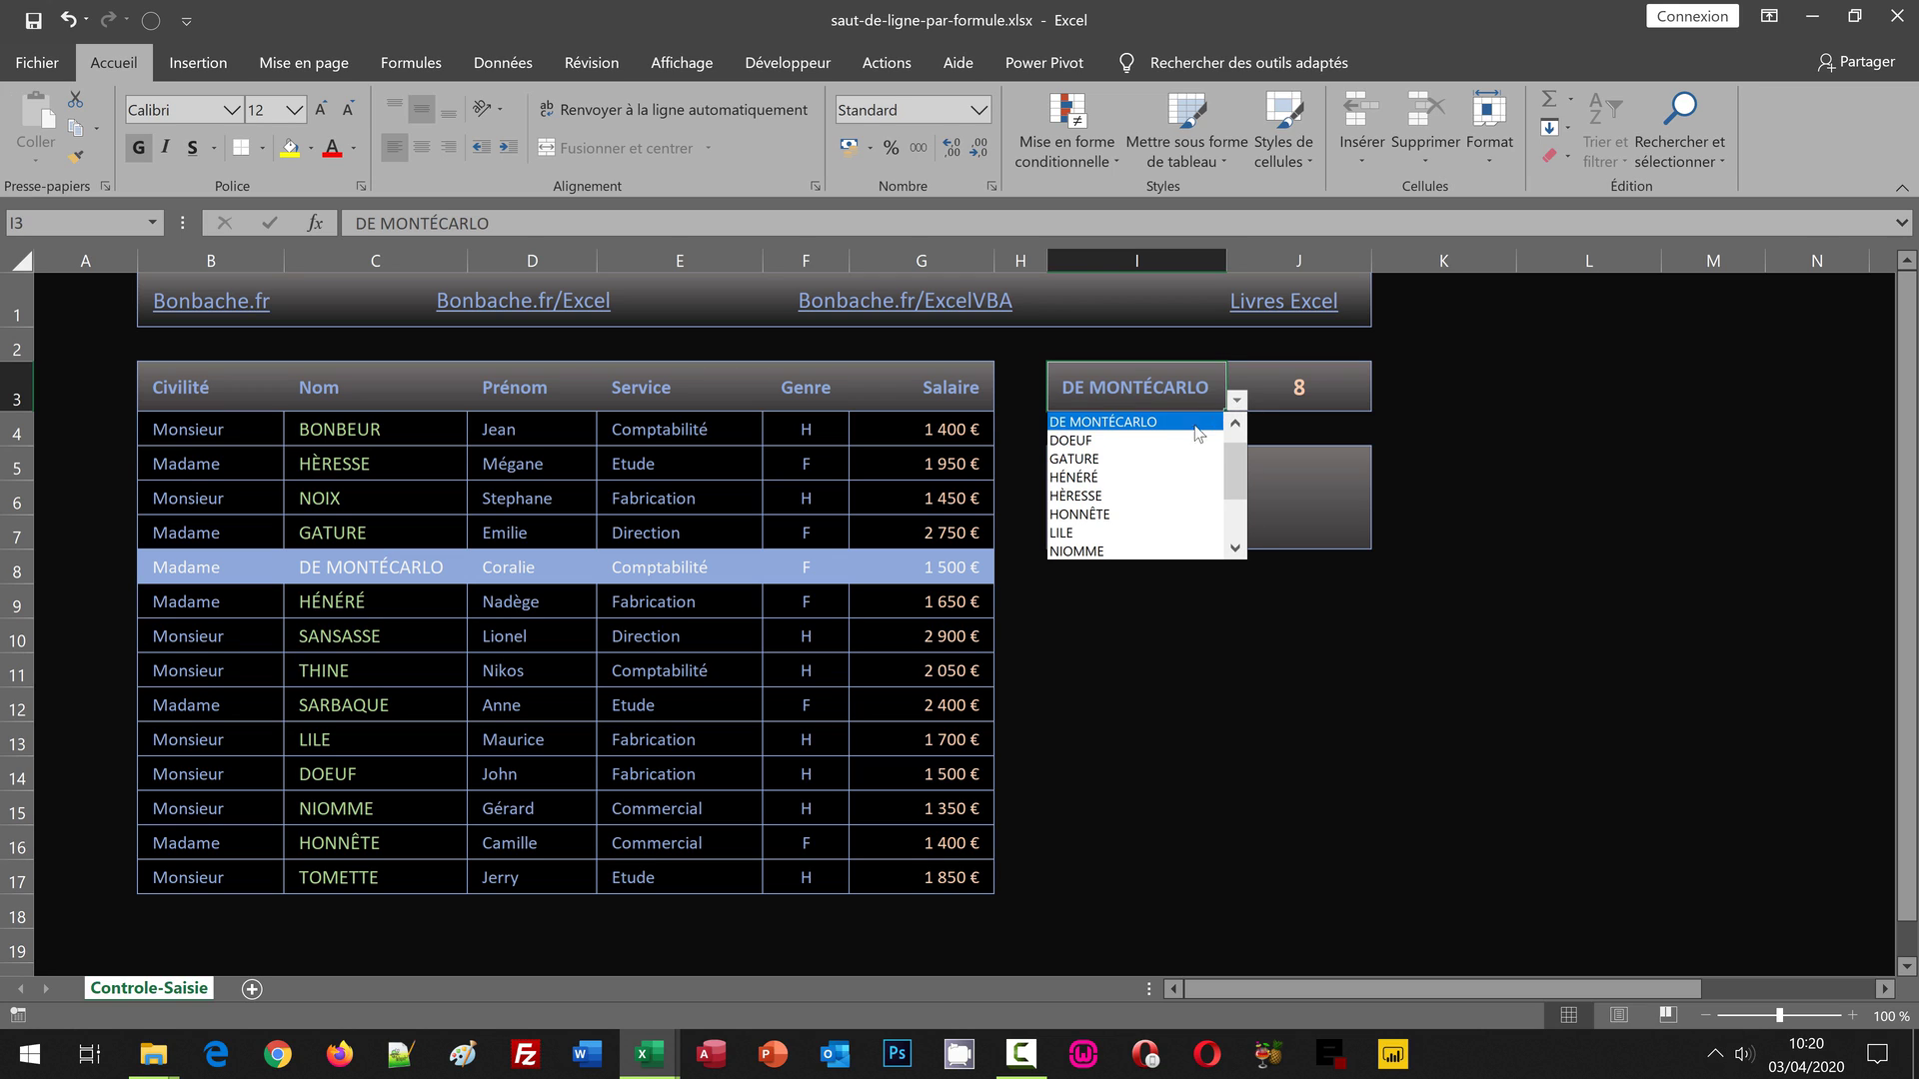
left_click(1163, 498)
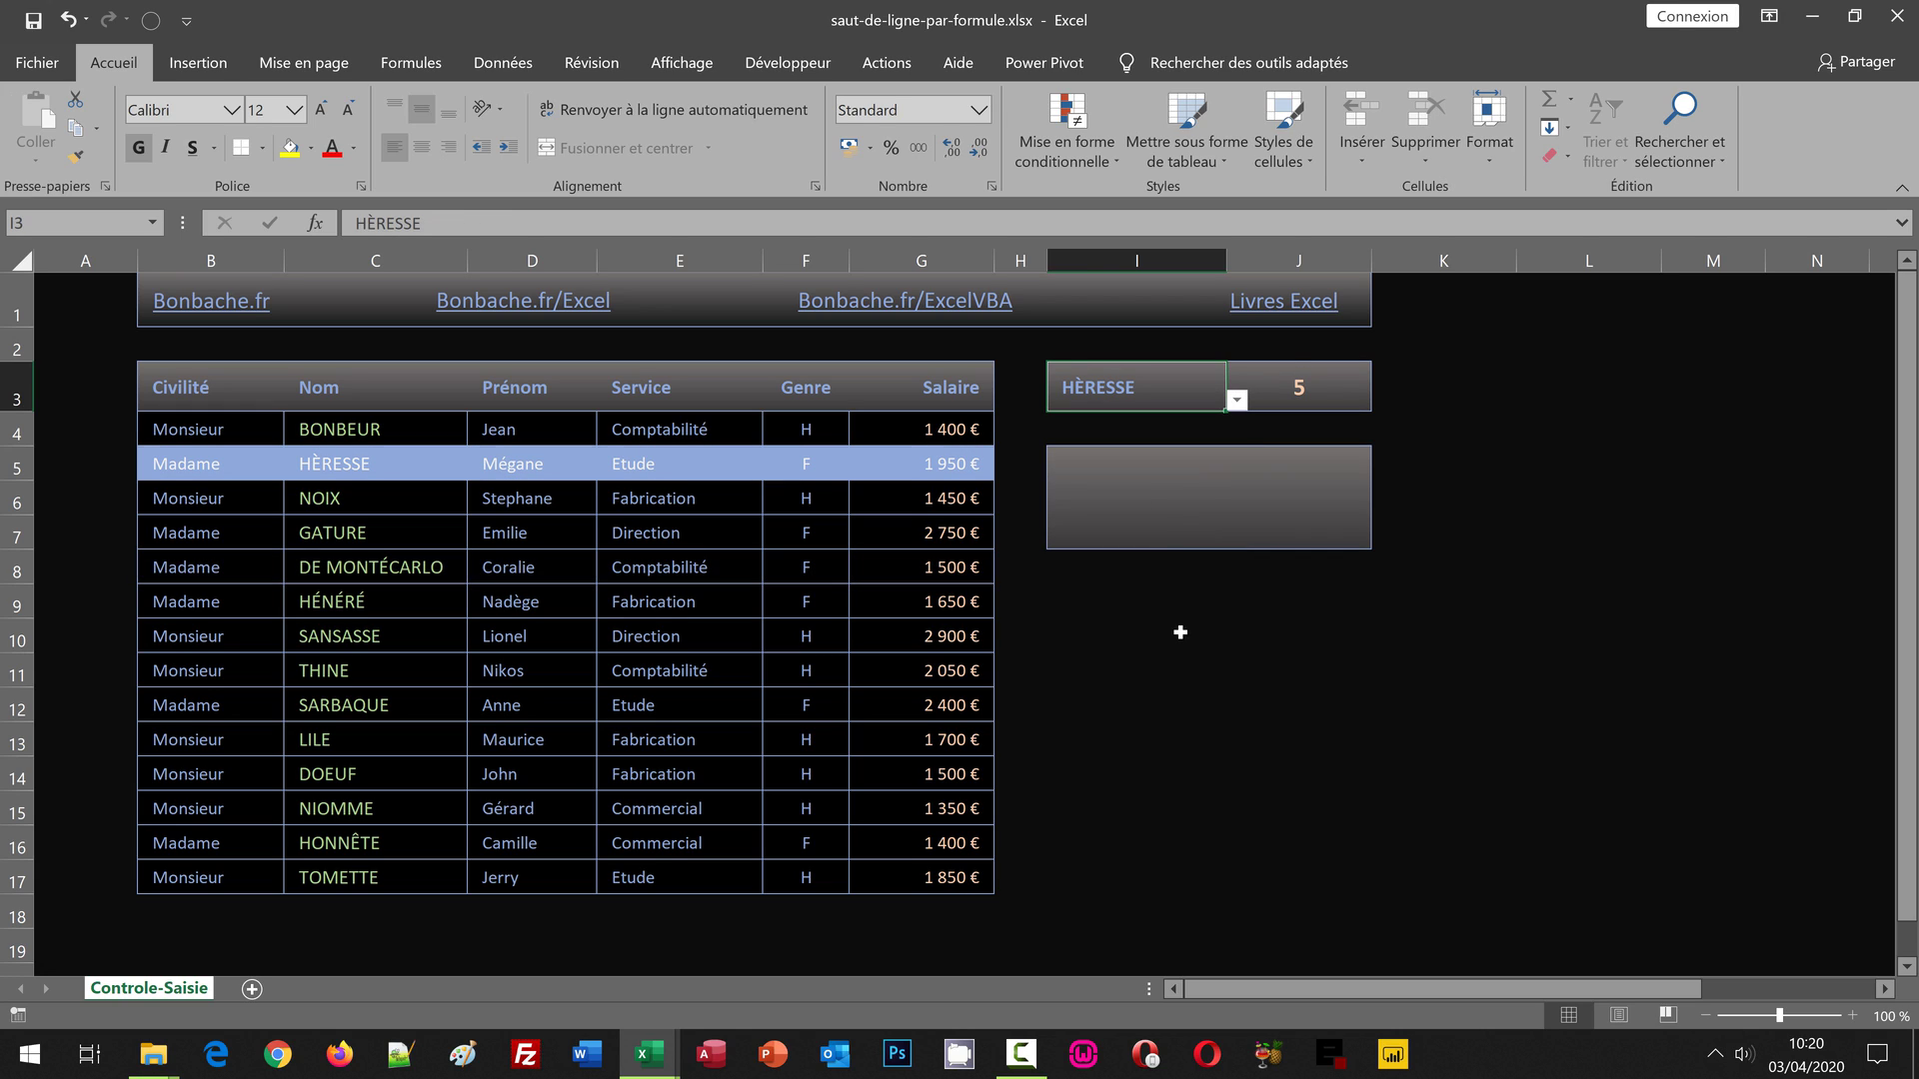
left_click(1322, 395)
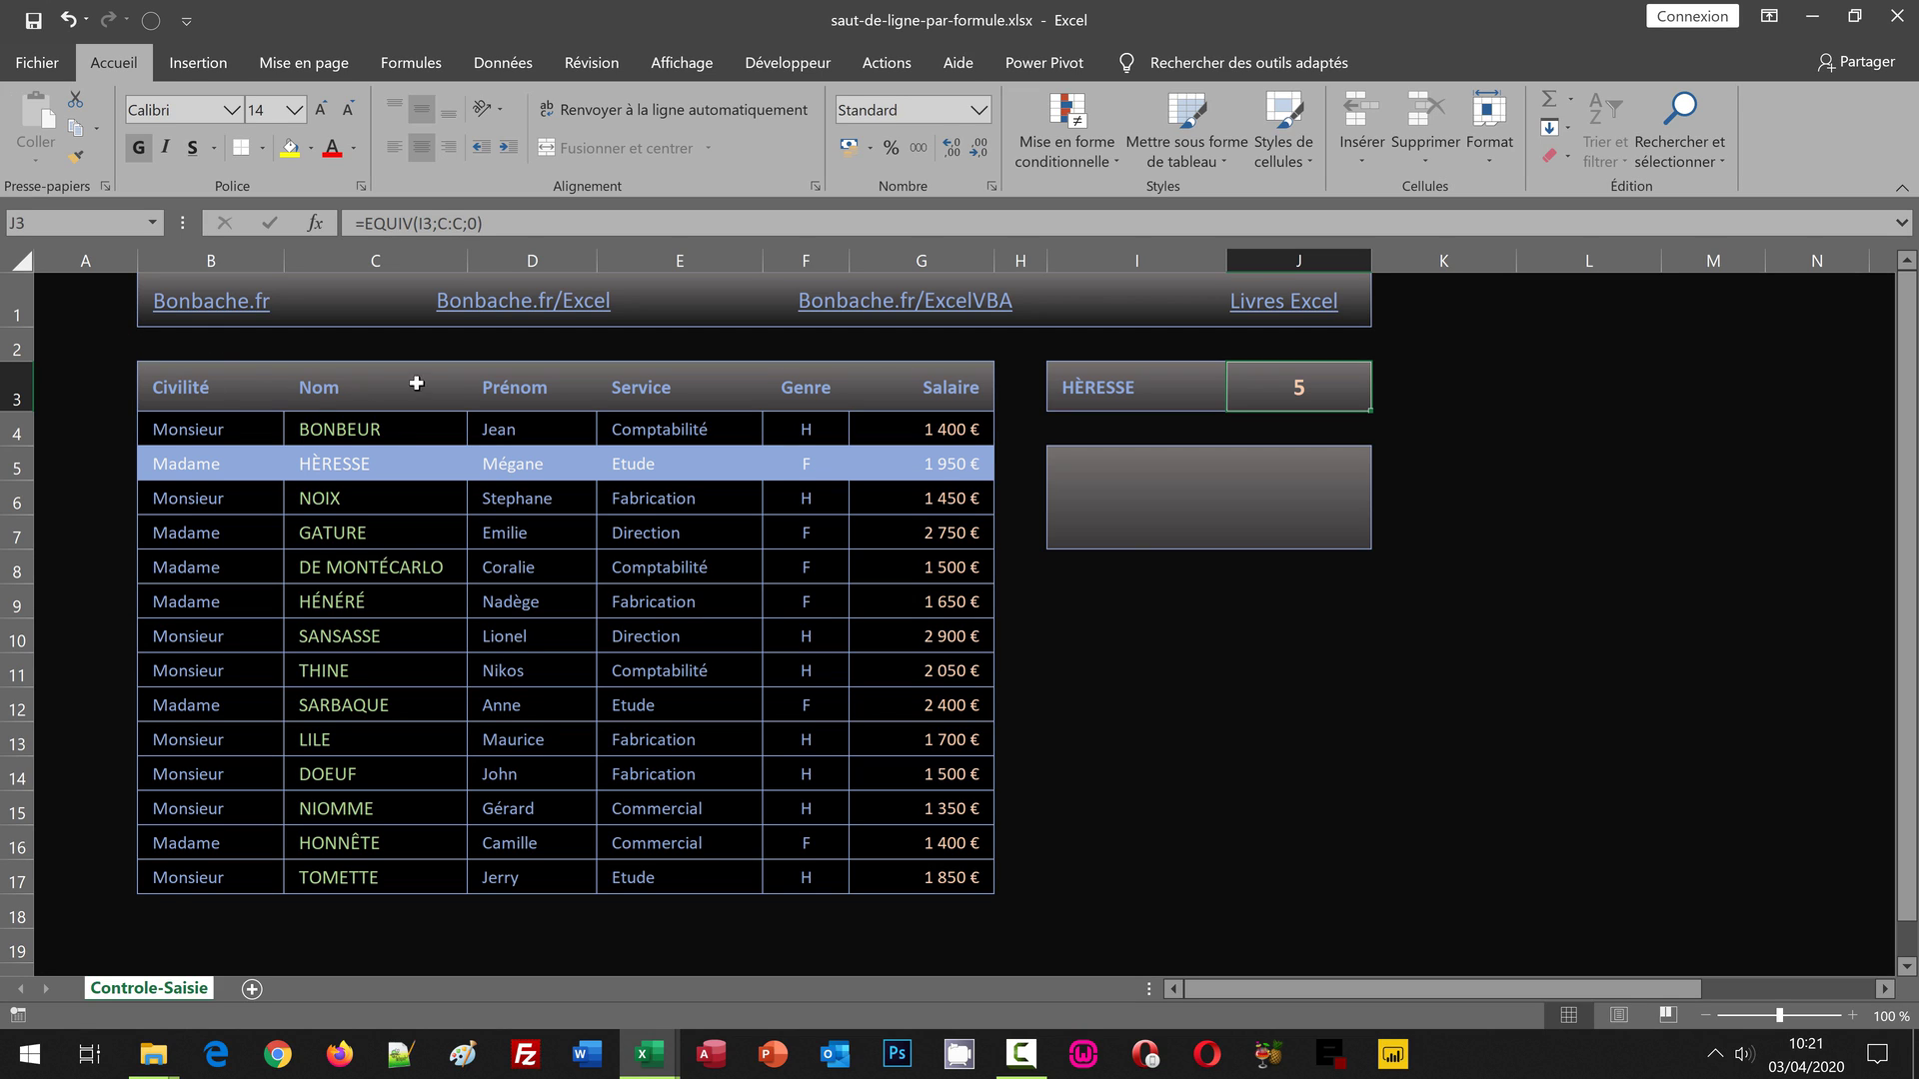
left_click(343, 467)
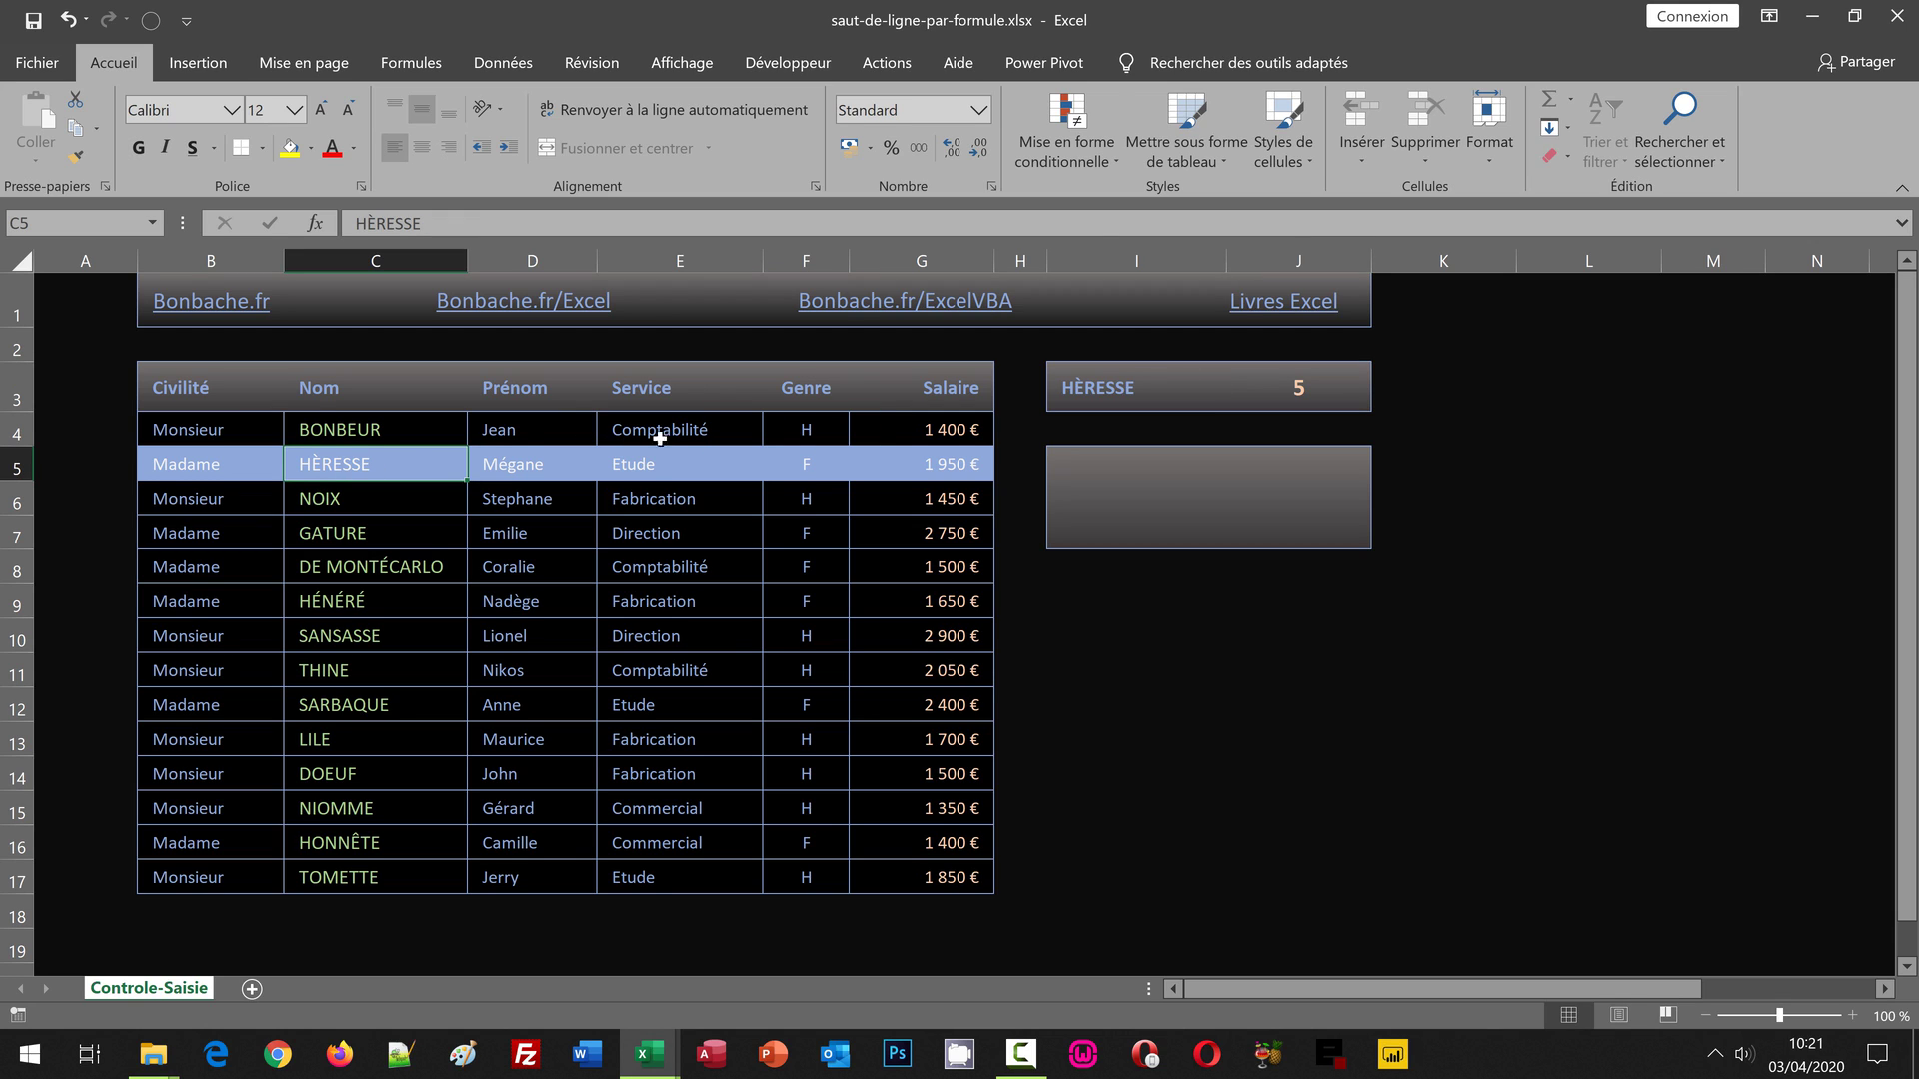
left_click(1076, 163)
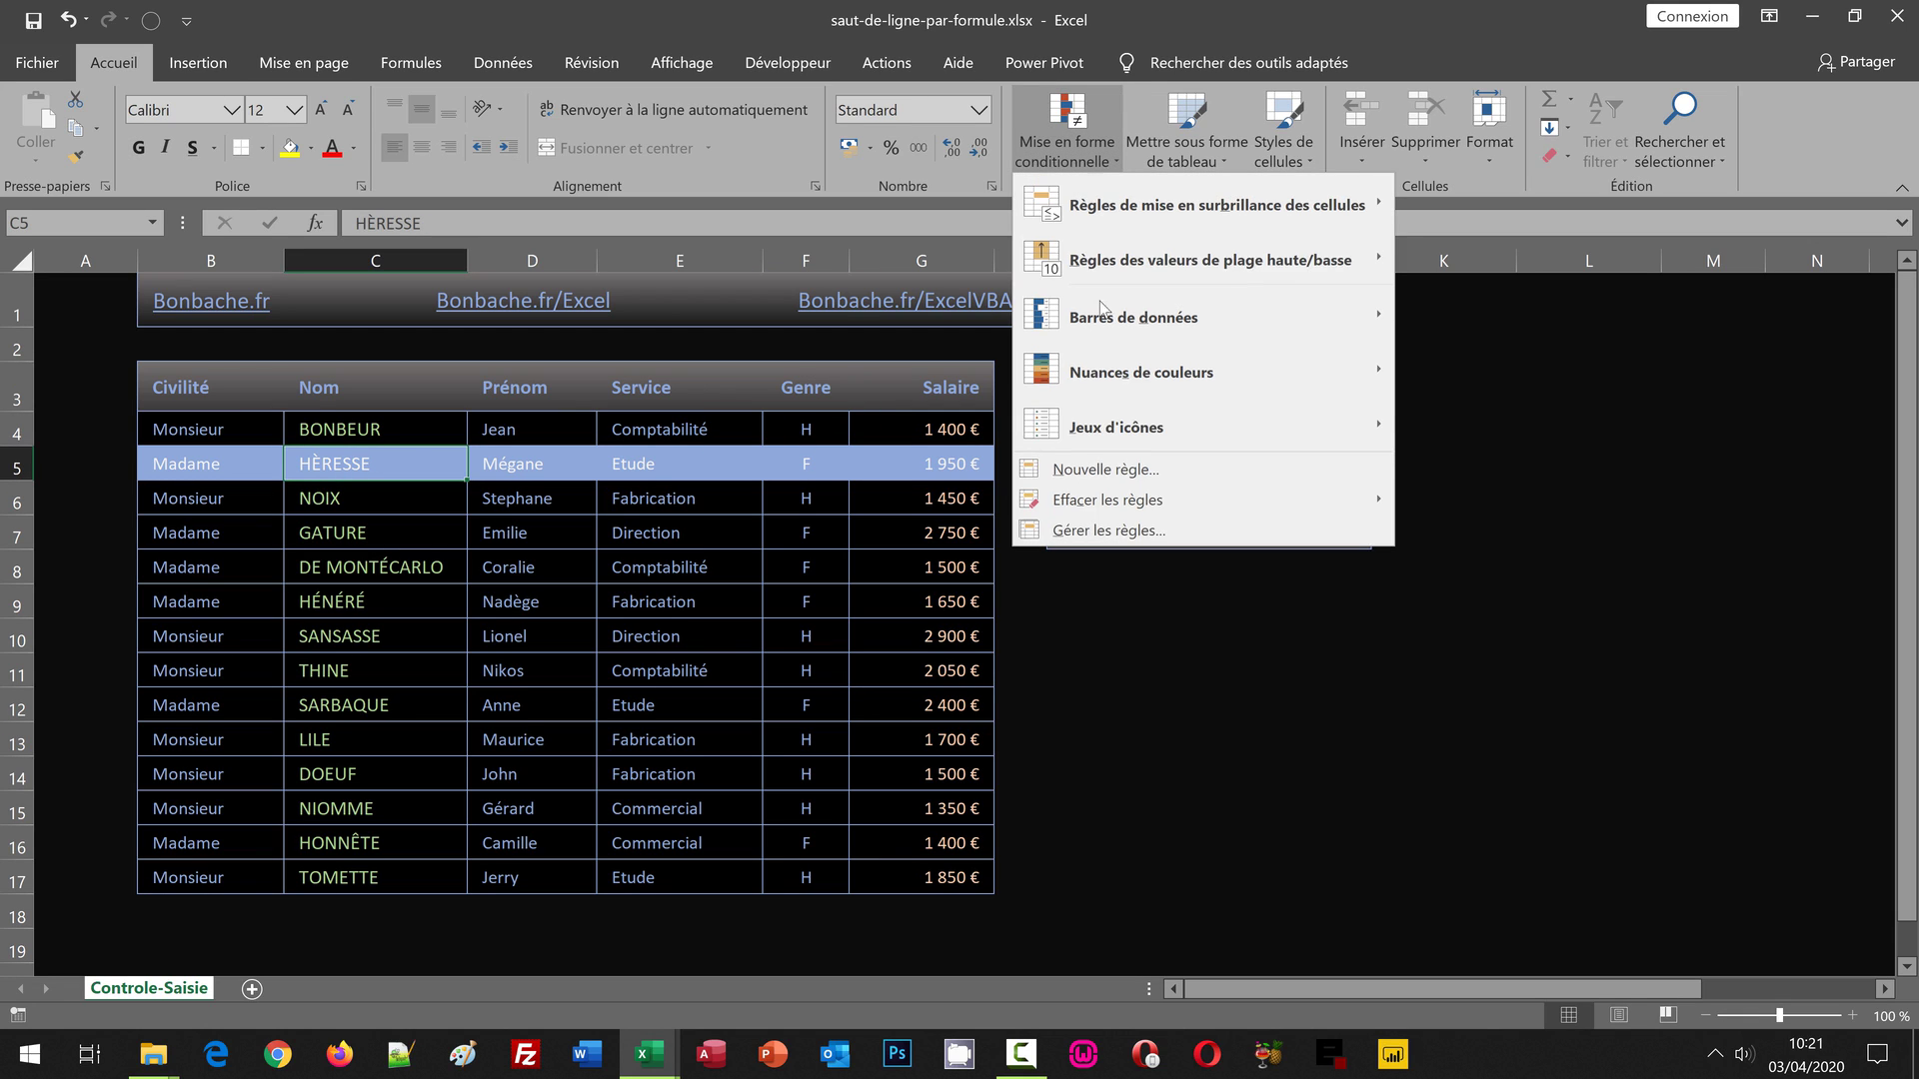
left_click(1111, 528)
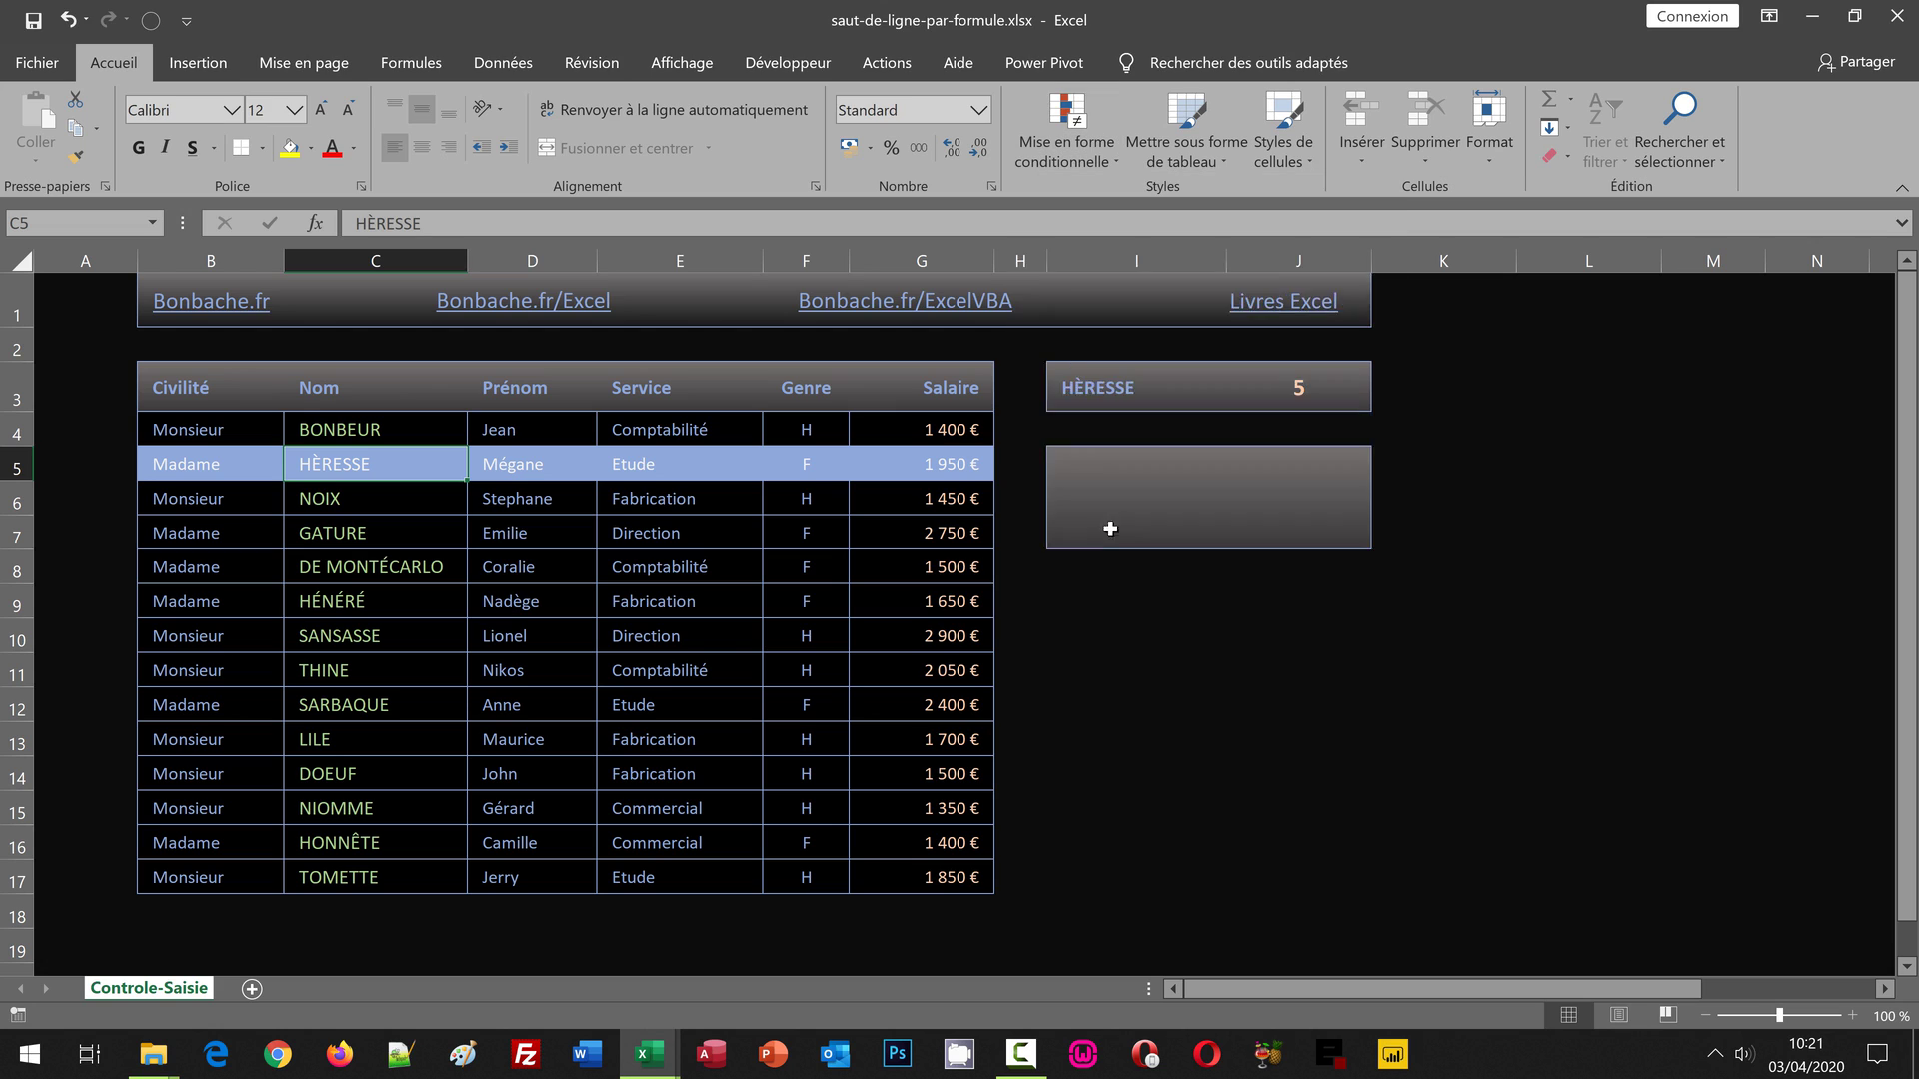
left_click(736, 356)
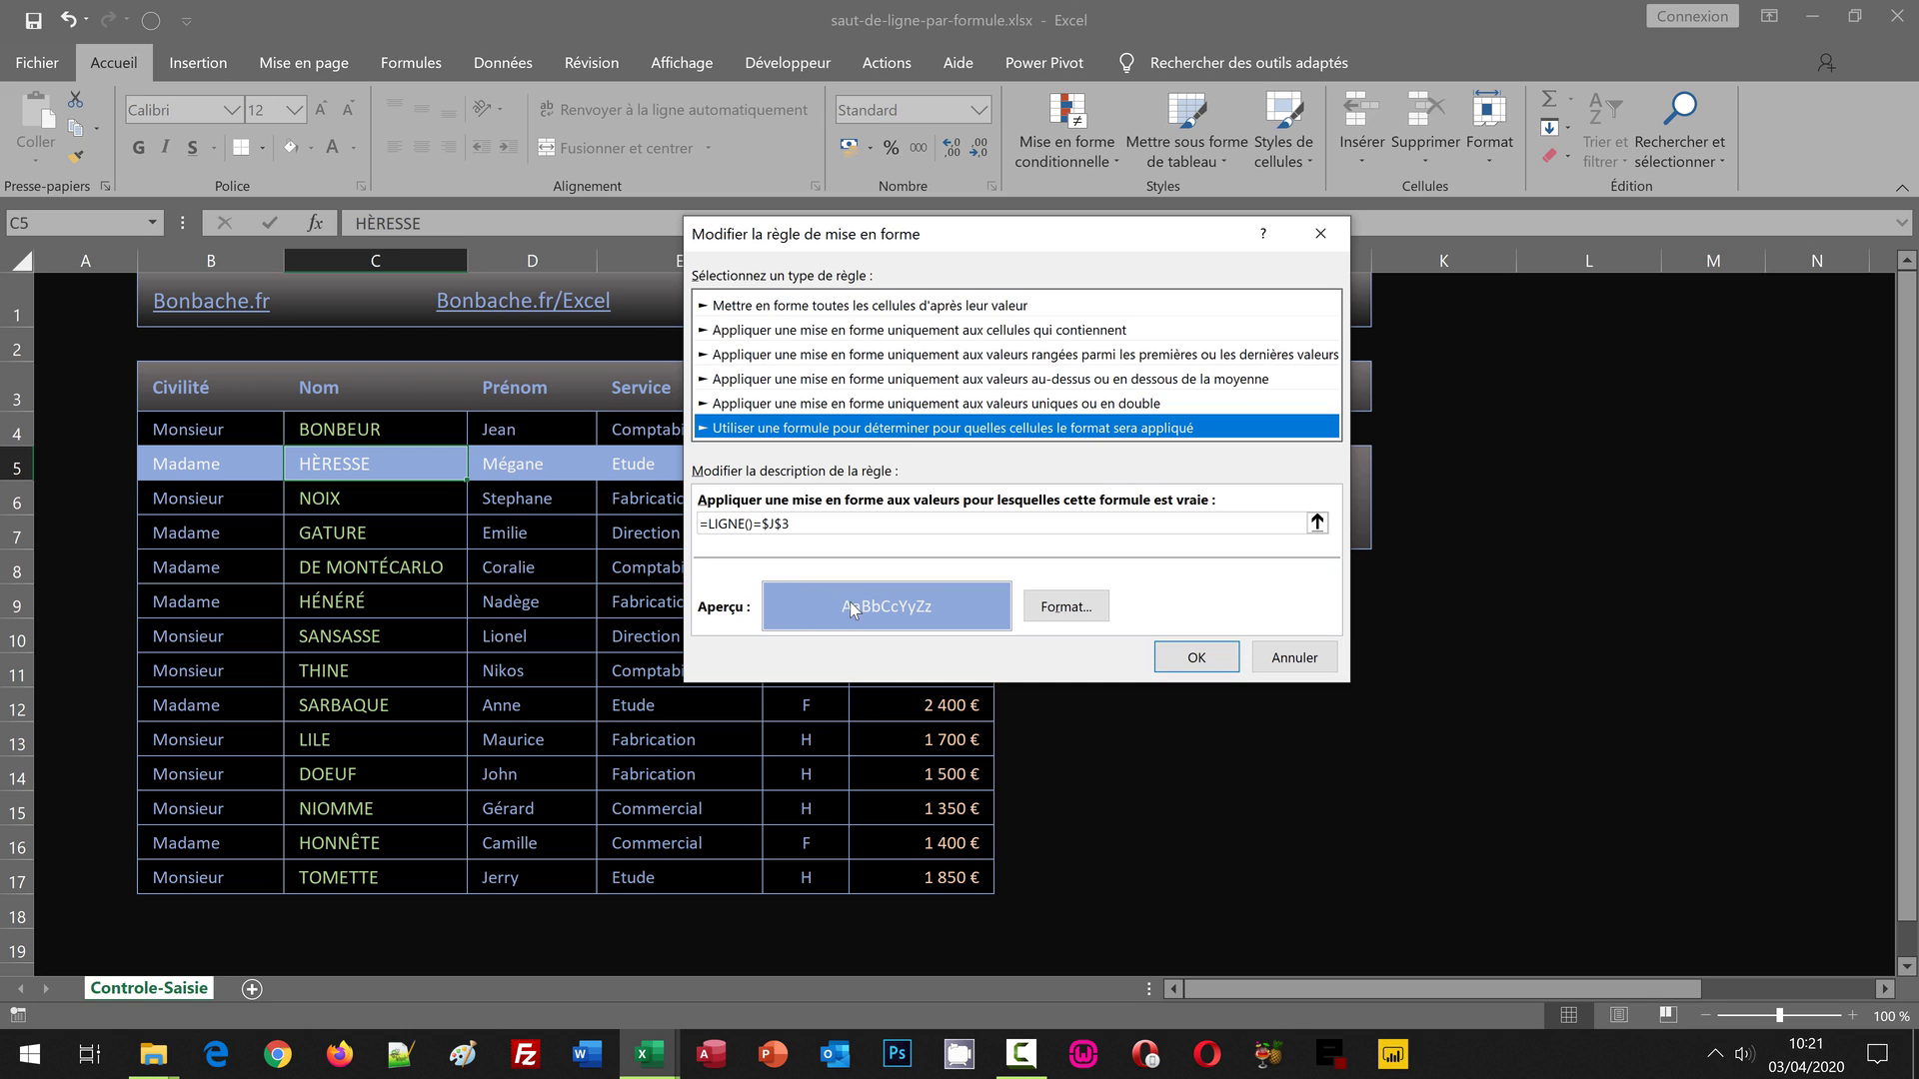
left_click(1317, 660)
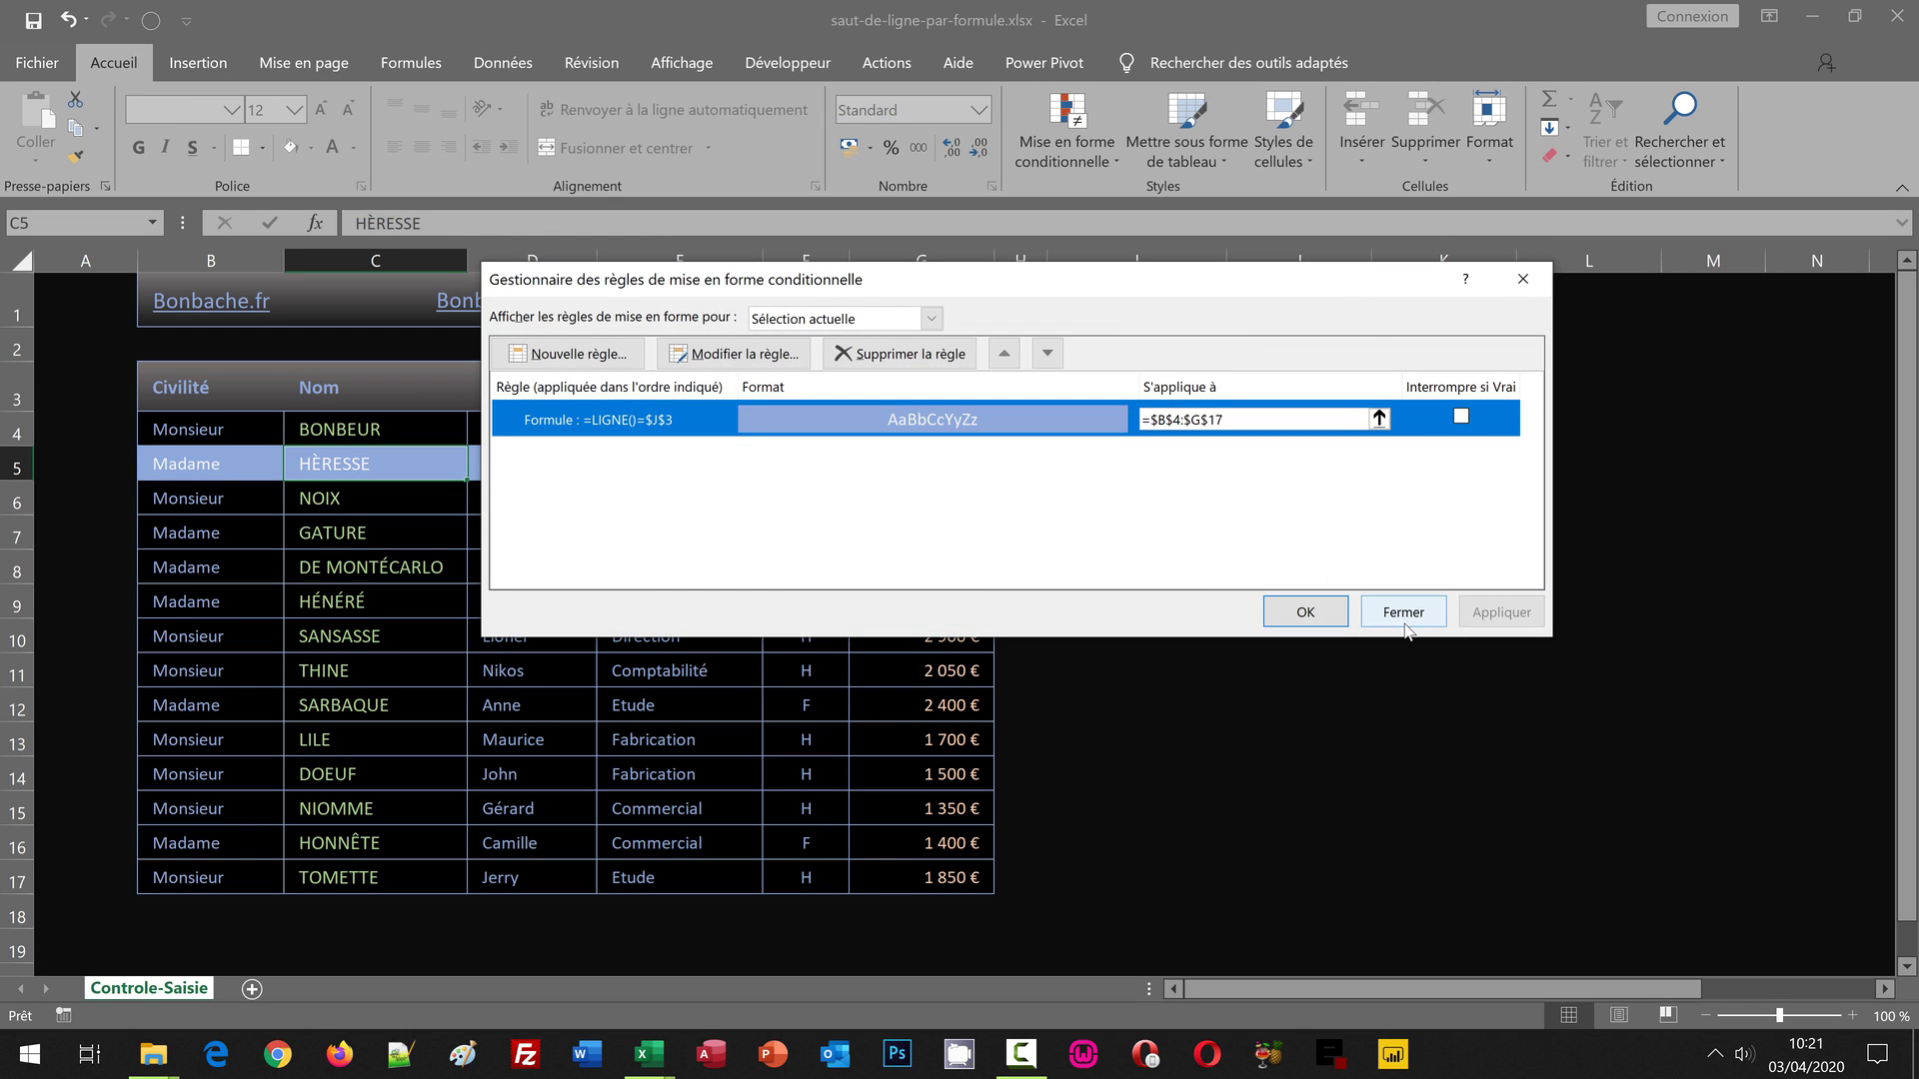
left_click(1404, 615)
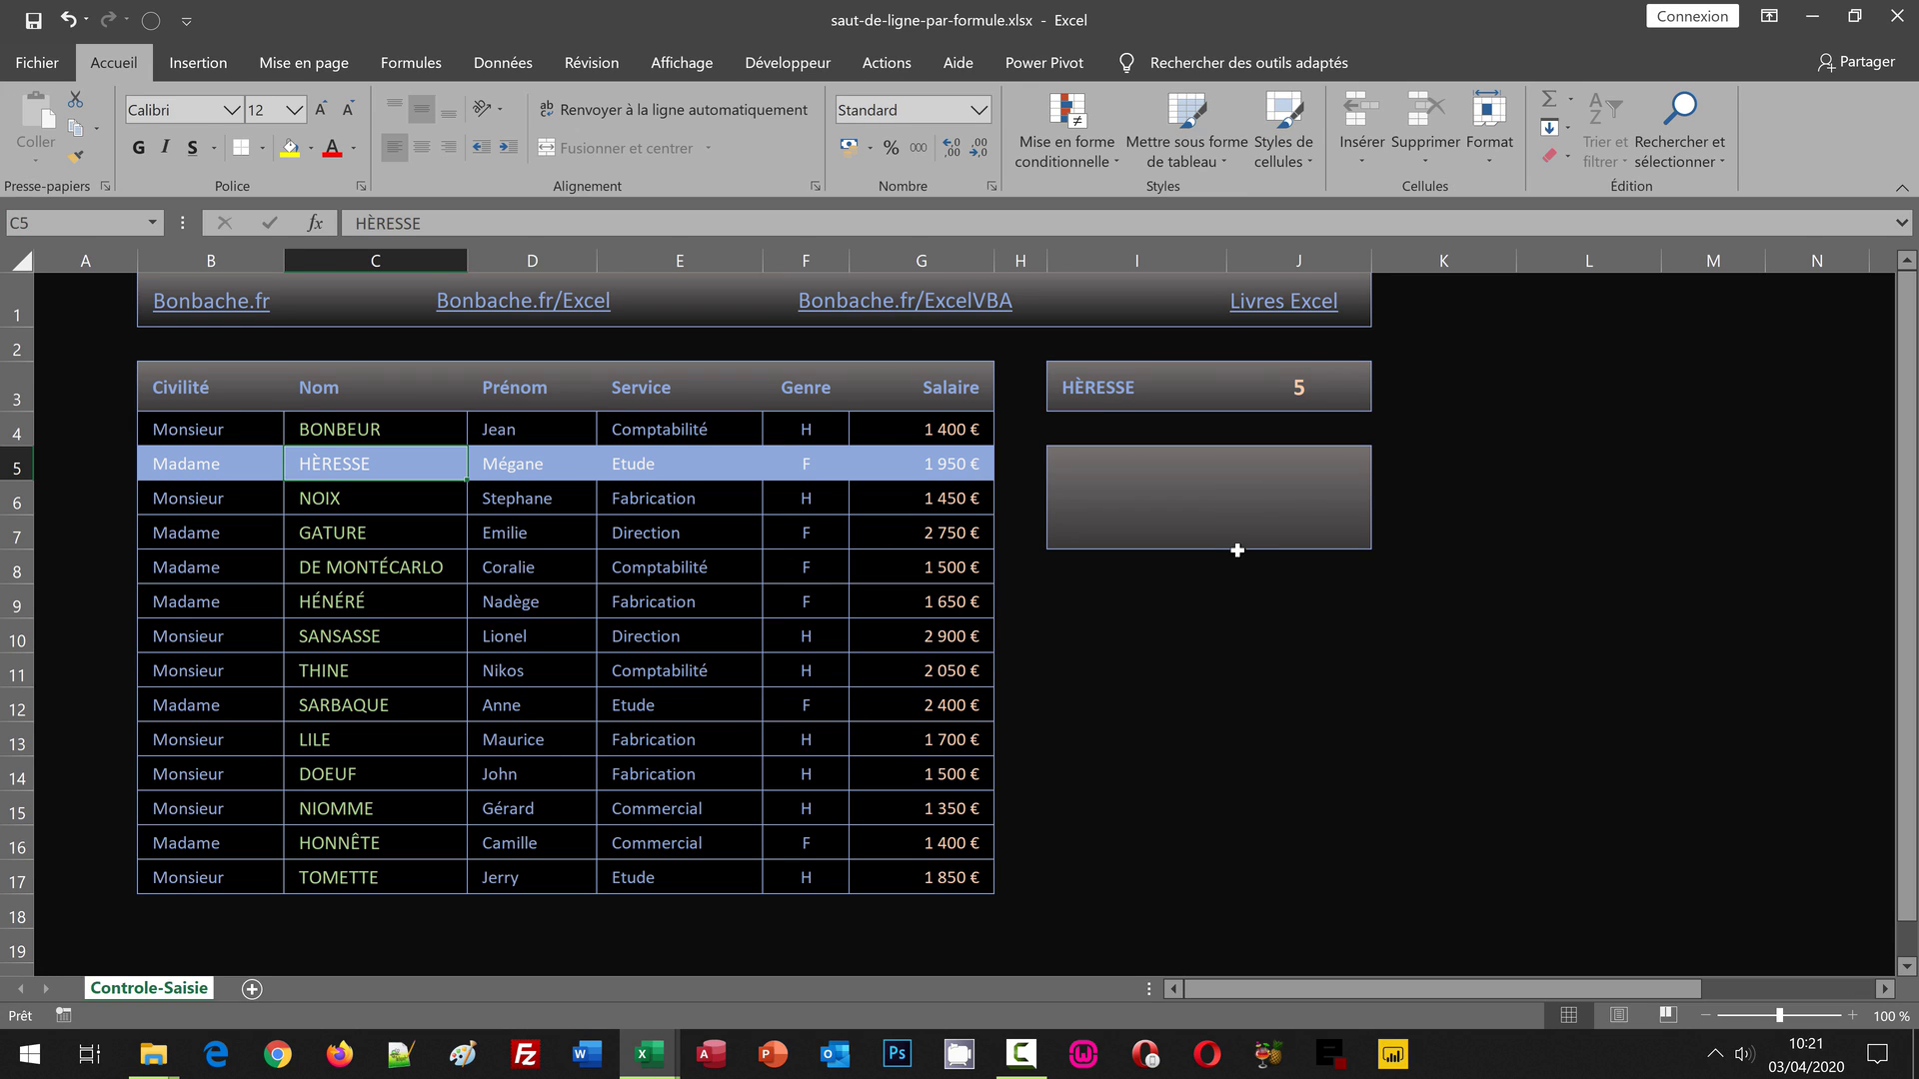
left_click(1268, 493)
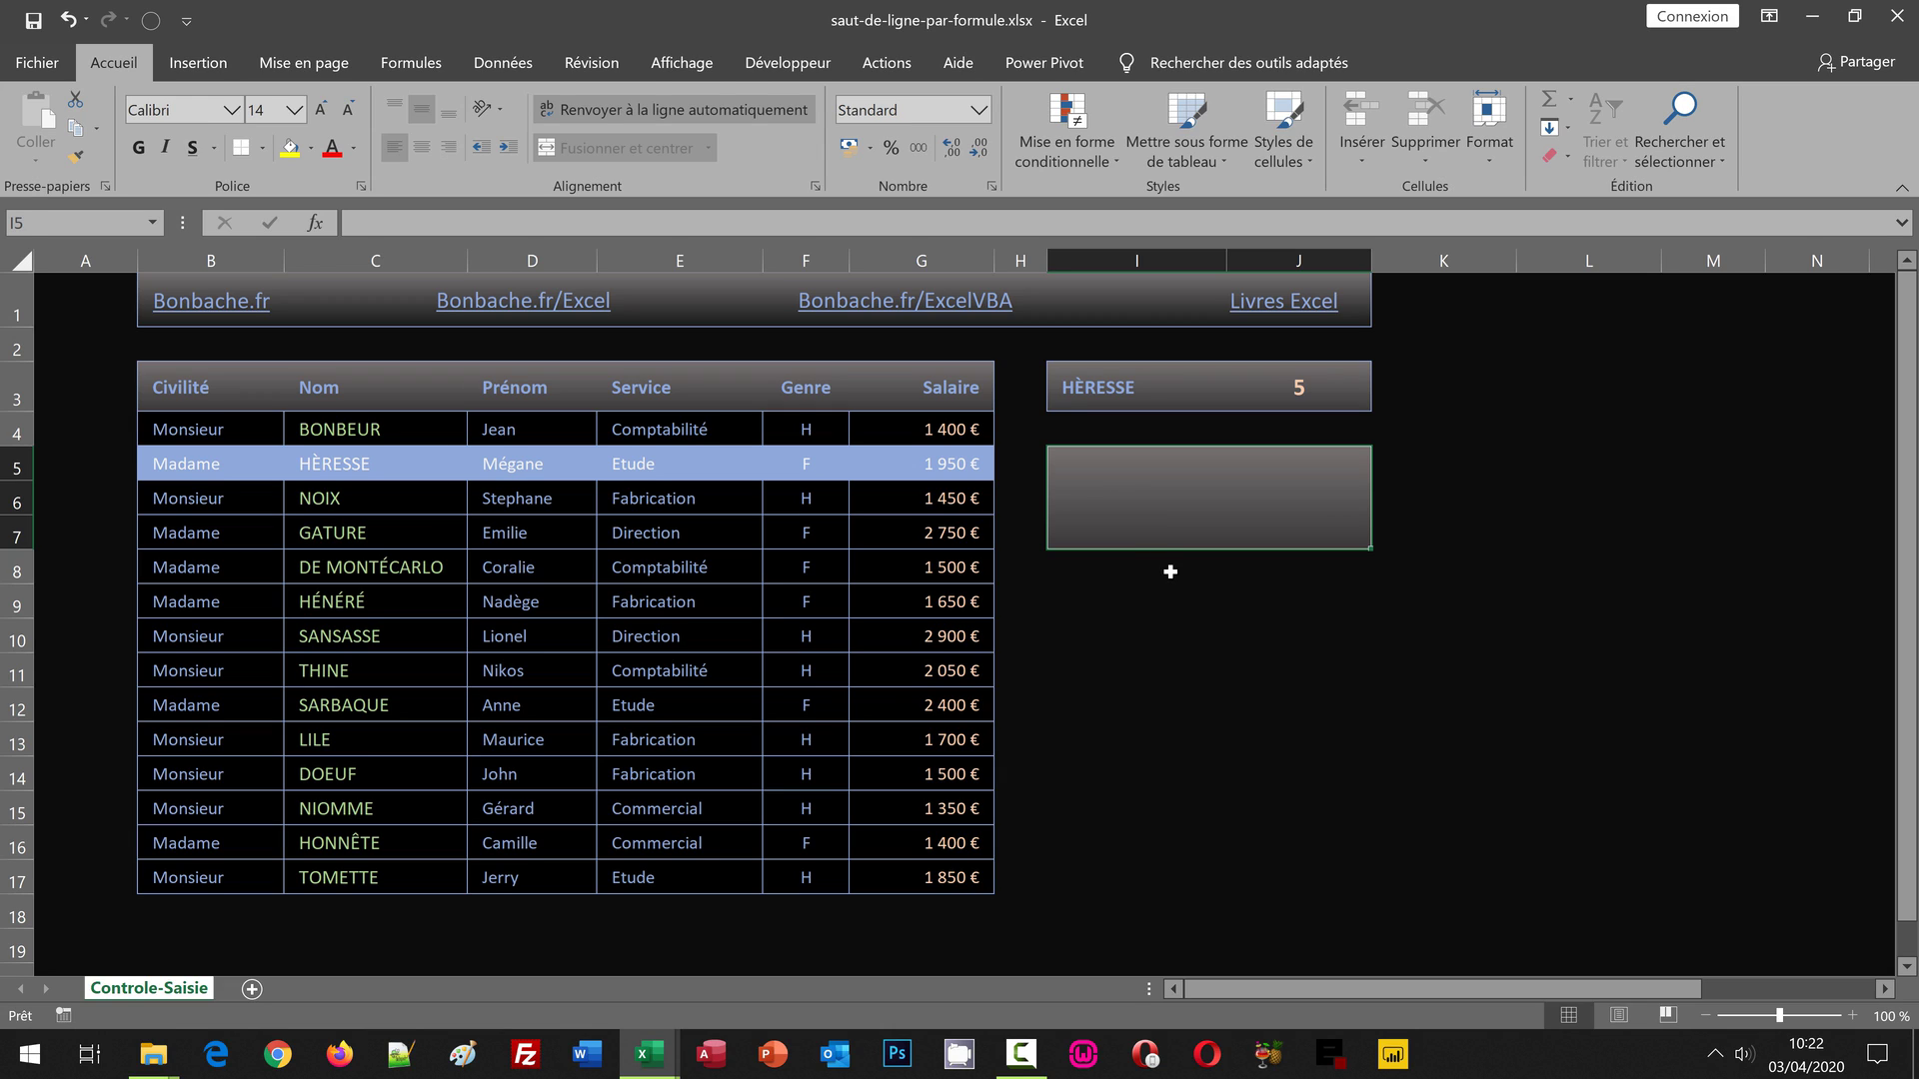
Enter =ADRESSE(J3;2) in card cell I5 so it shows $B$5.
type("=Adresse")
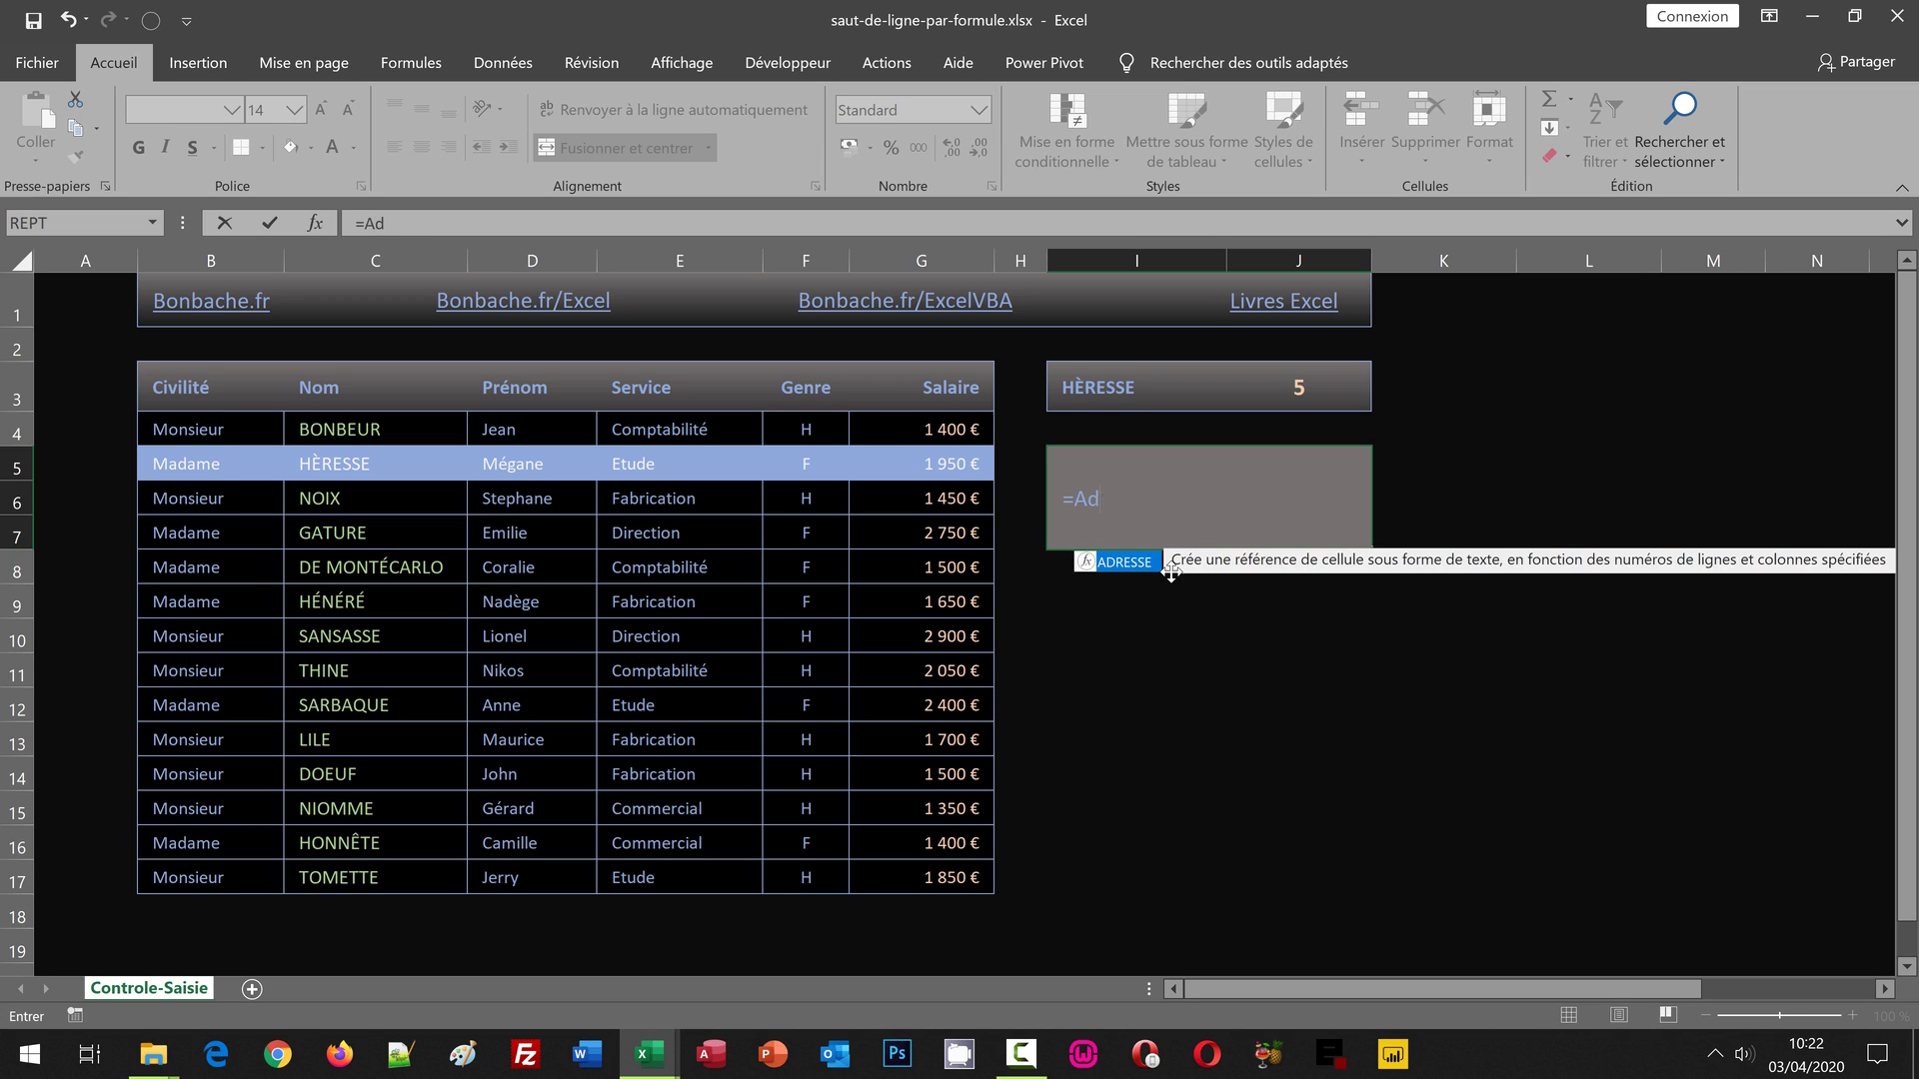
type("(")
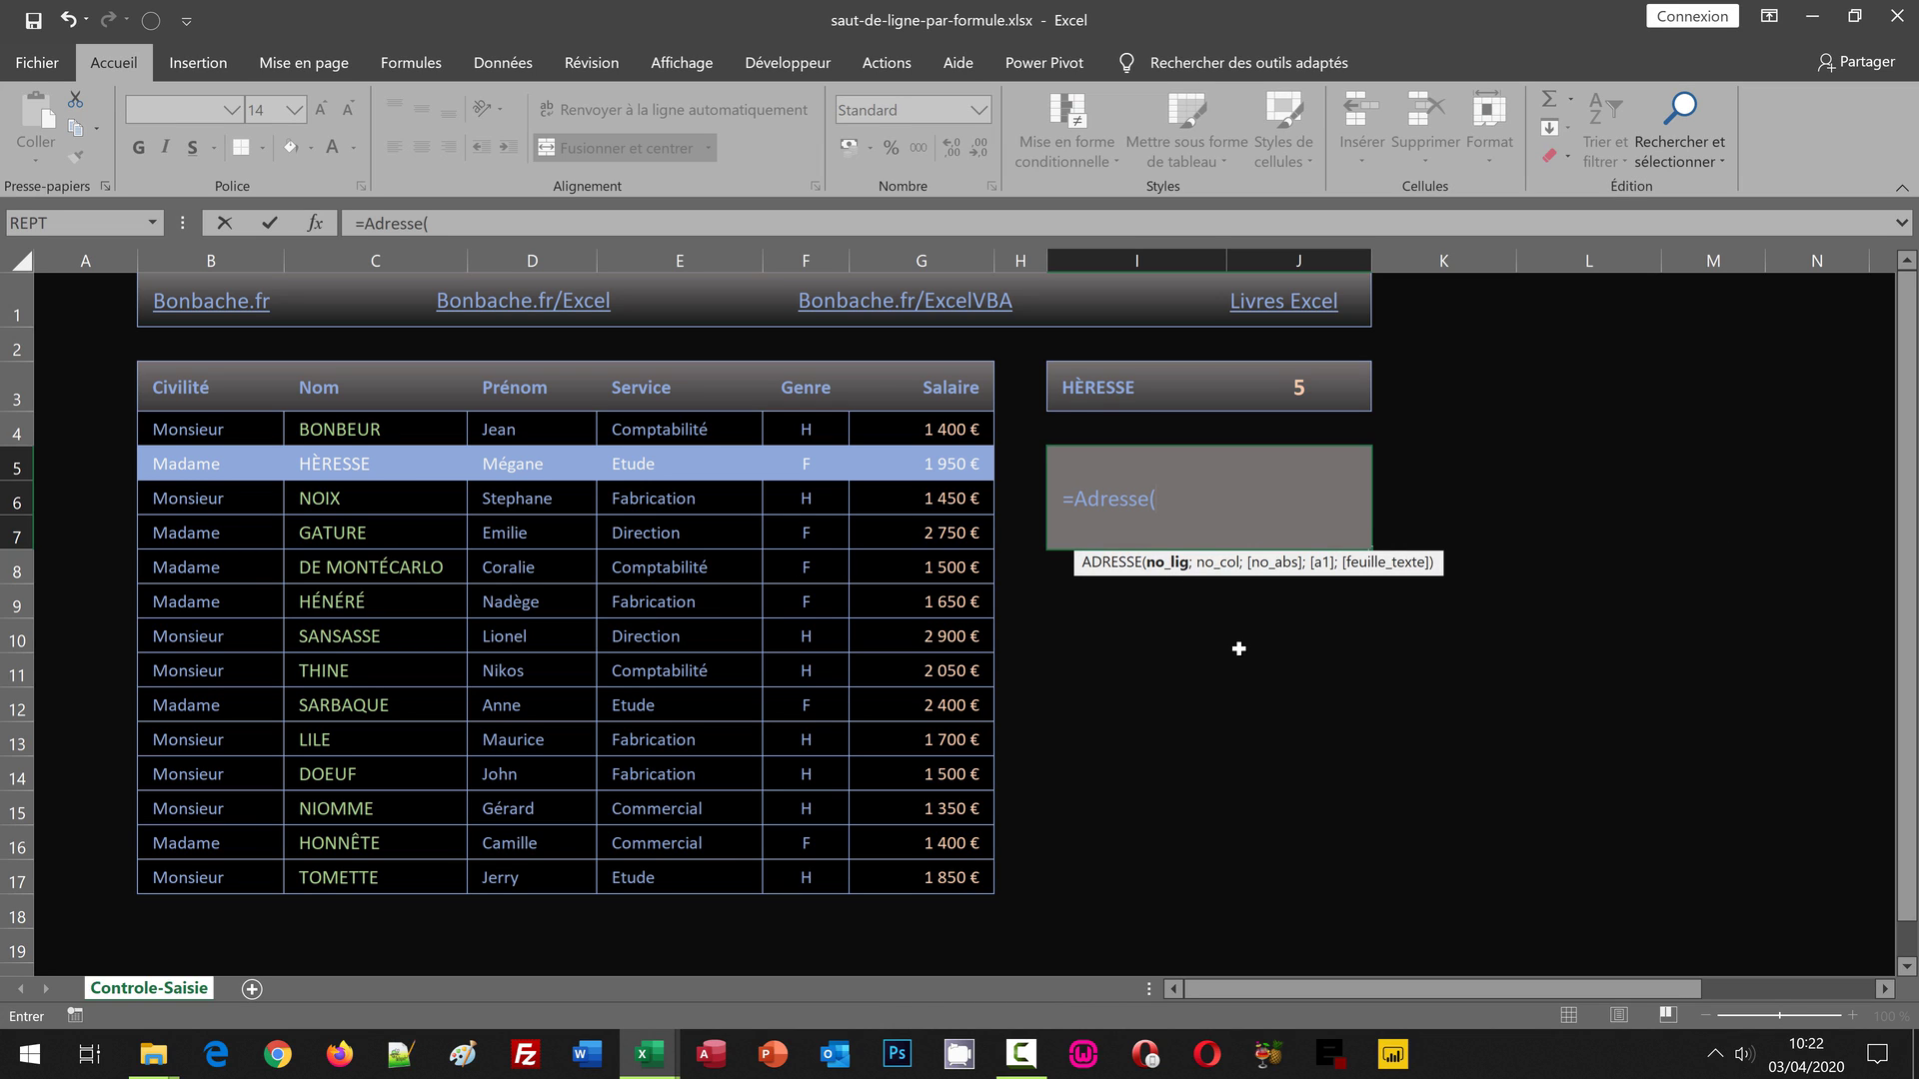
left_click(1301, 385)
type(";")
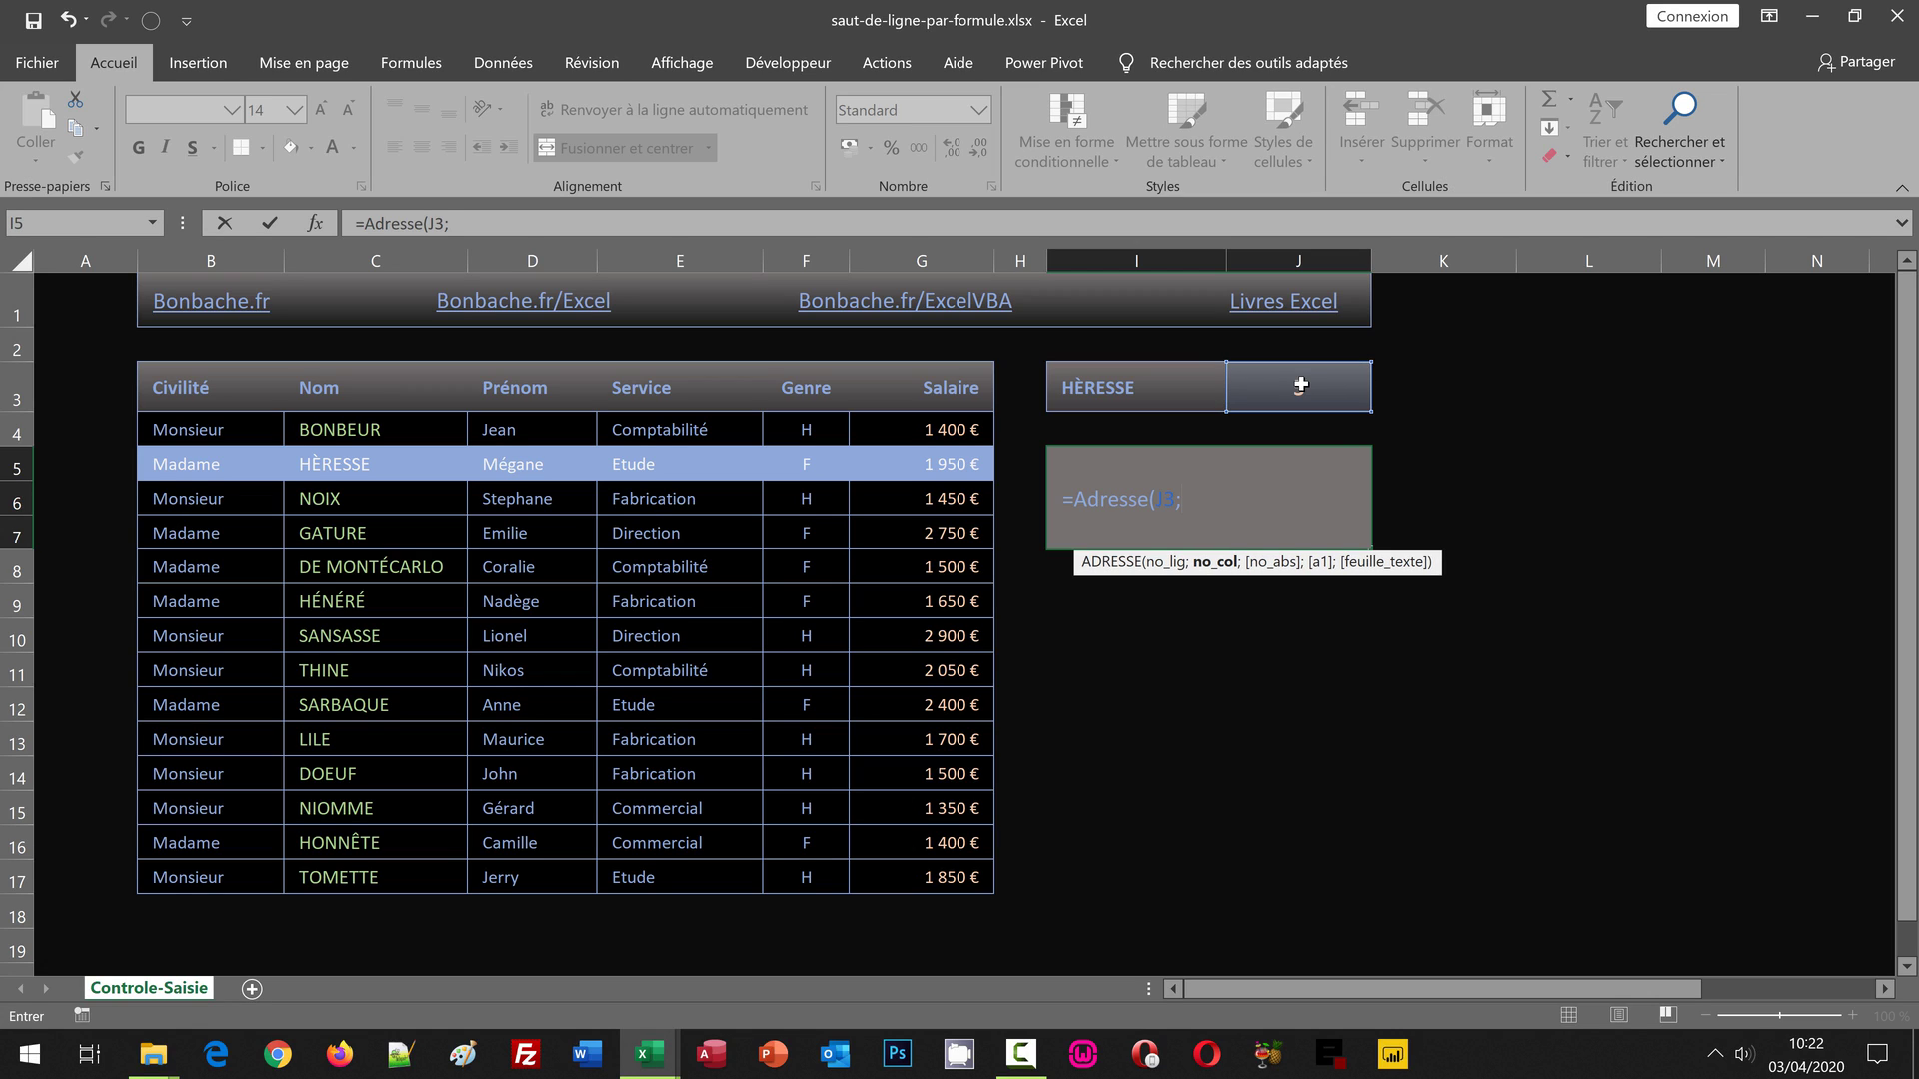
type("2")
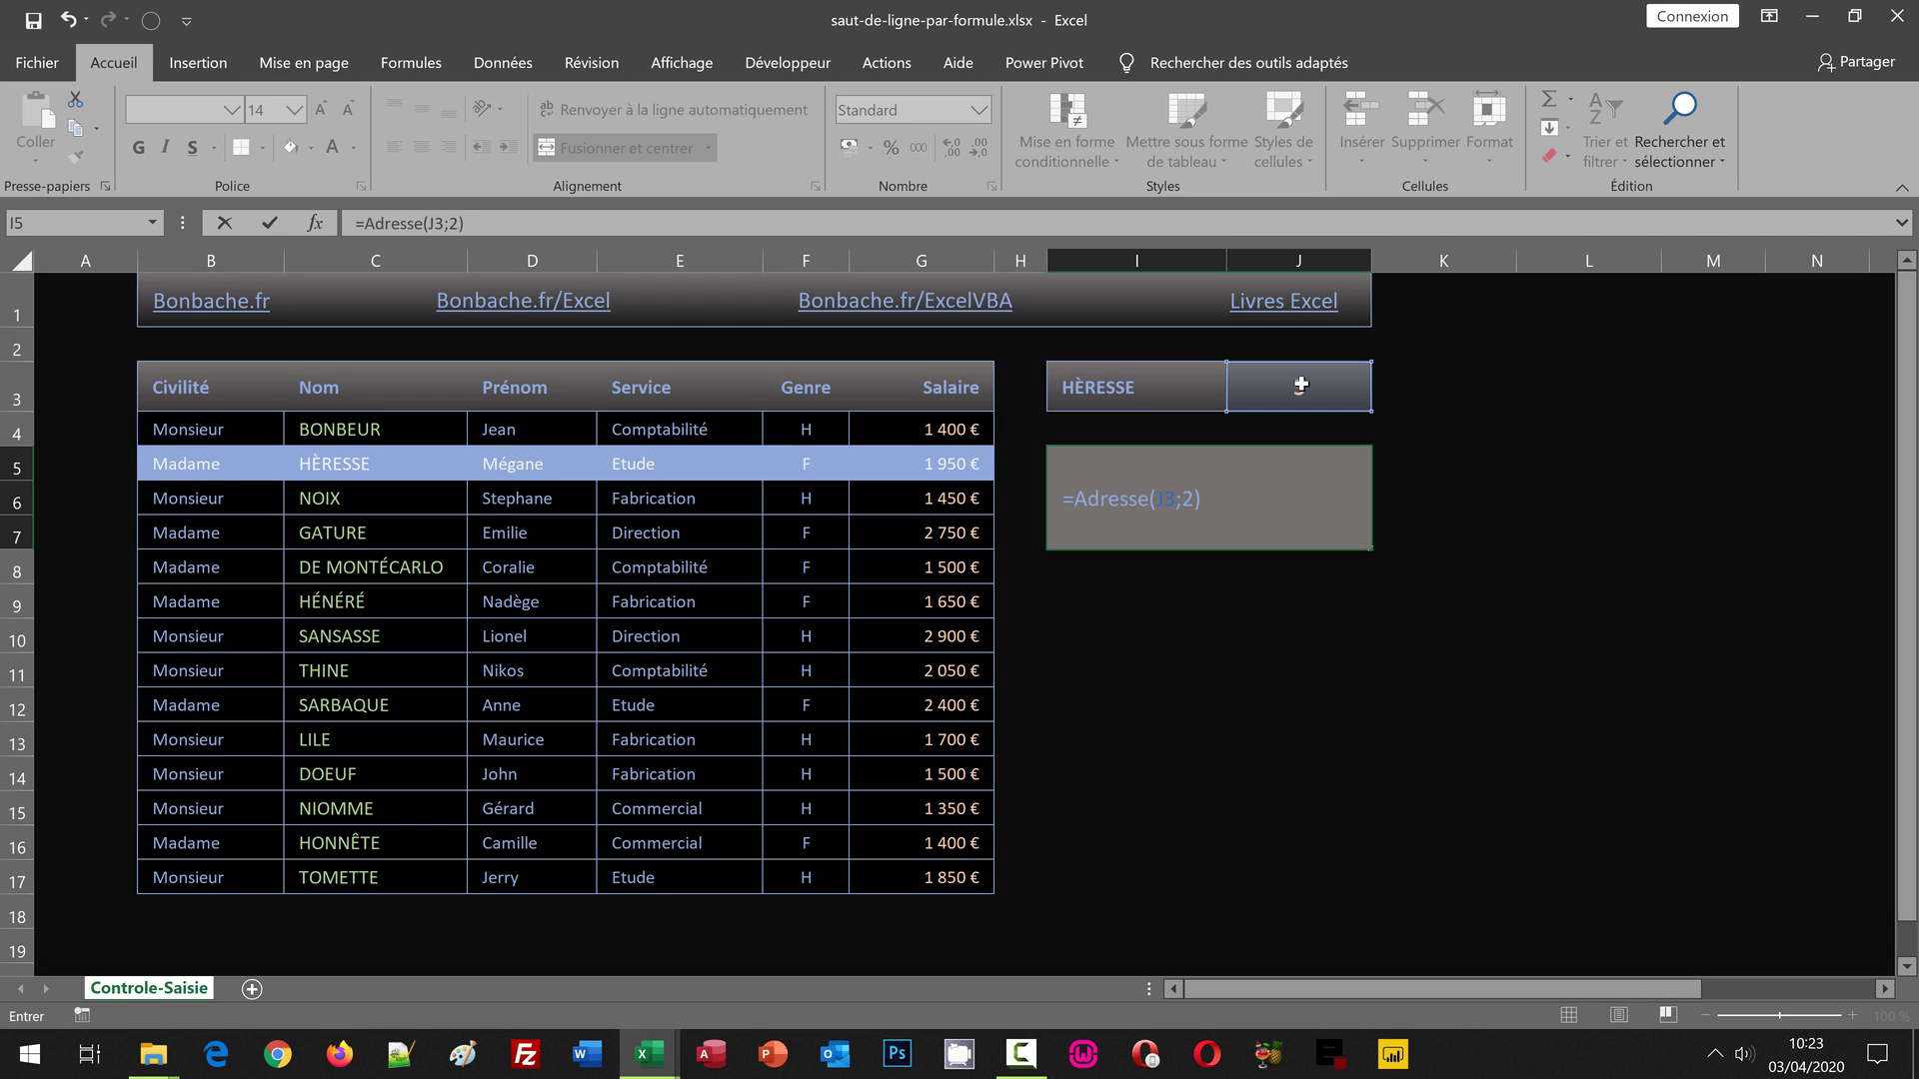
key("Return")
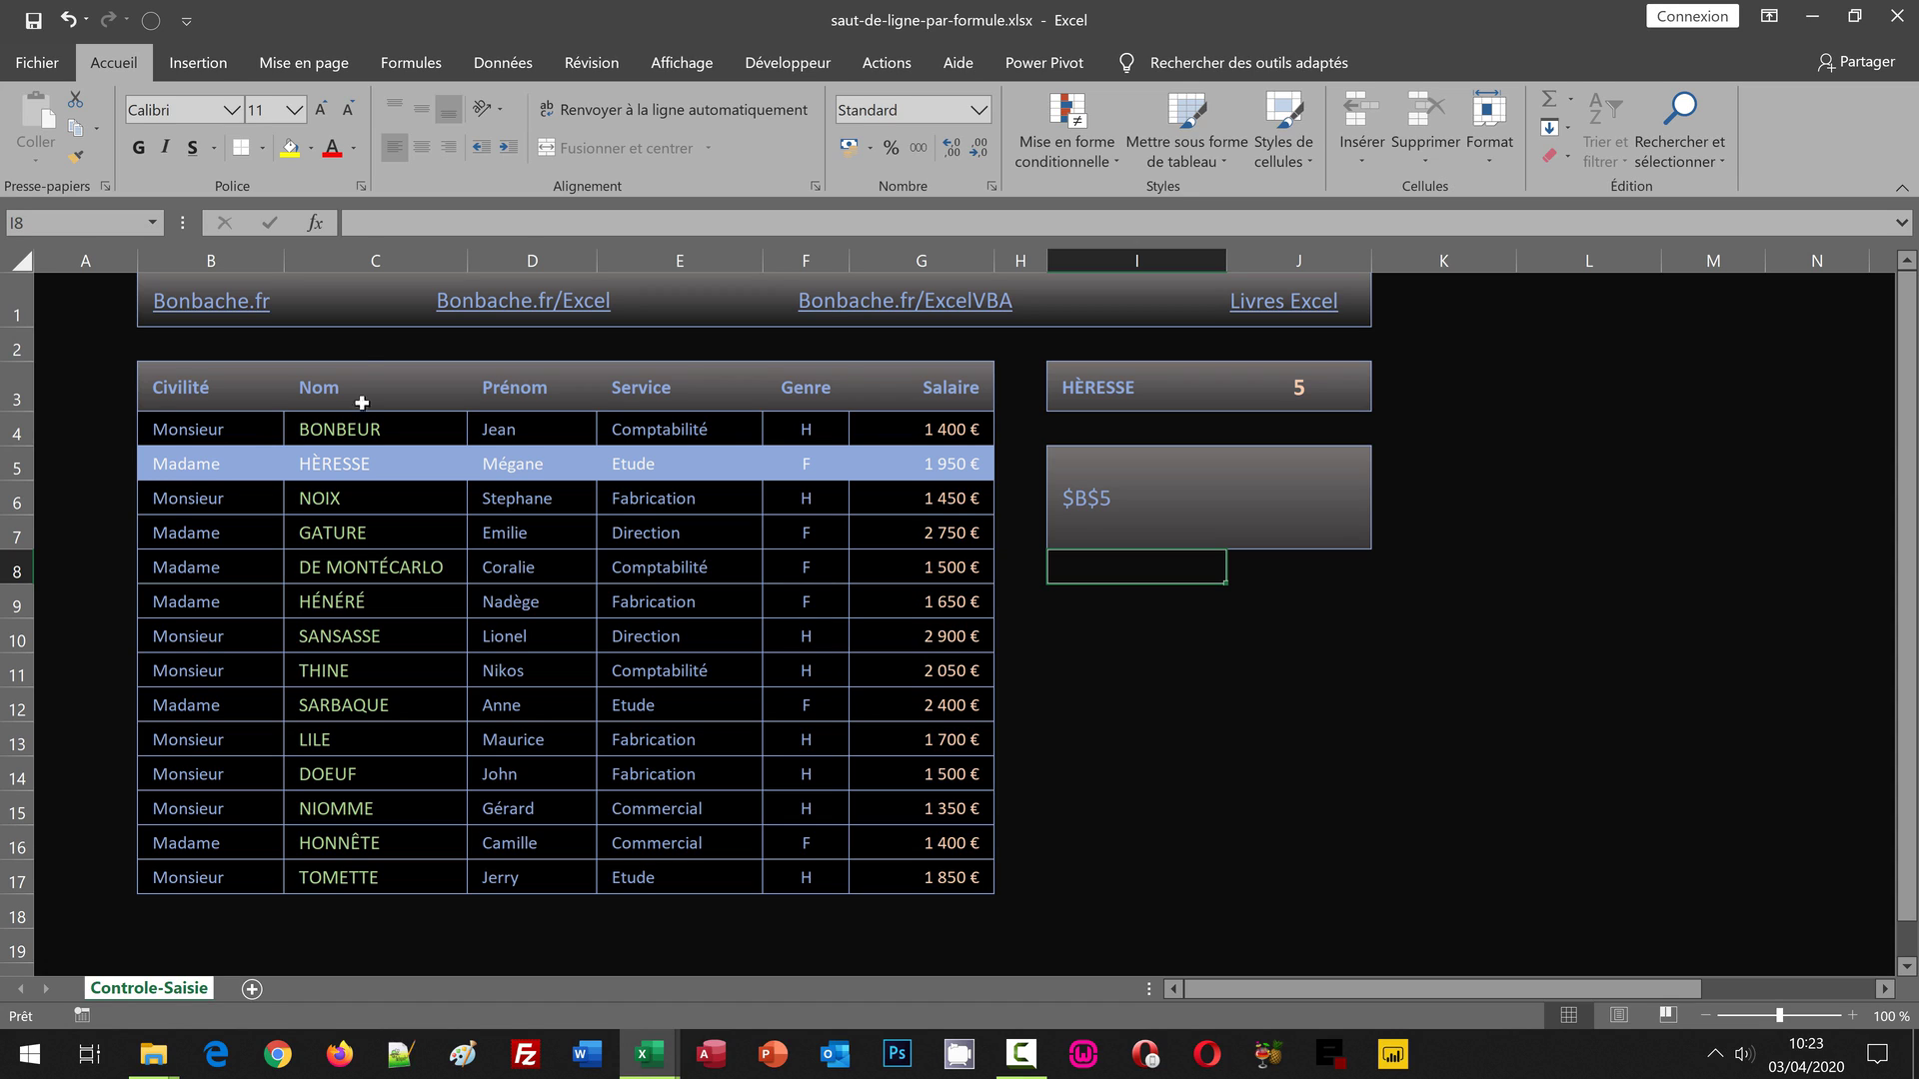
left_click(1094, 495)
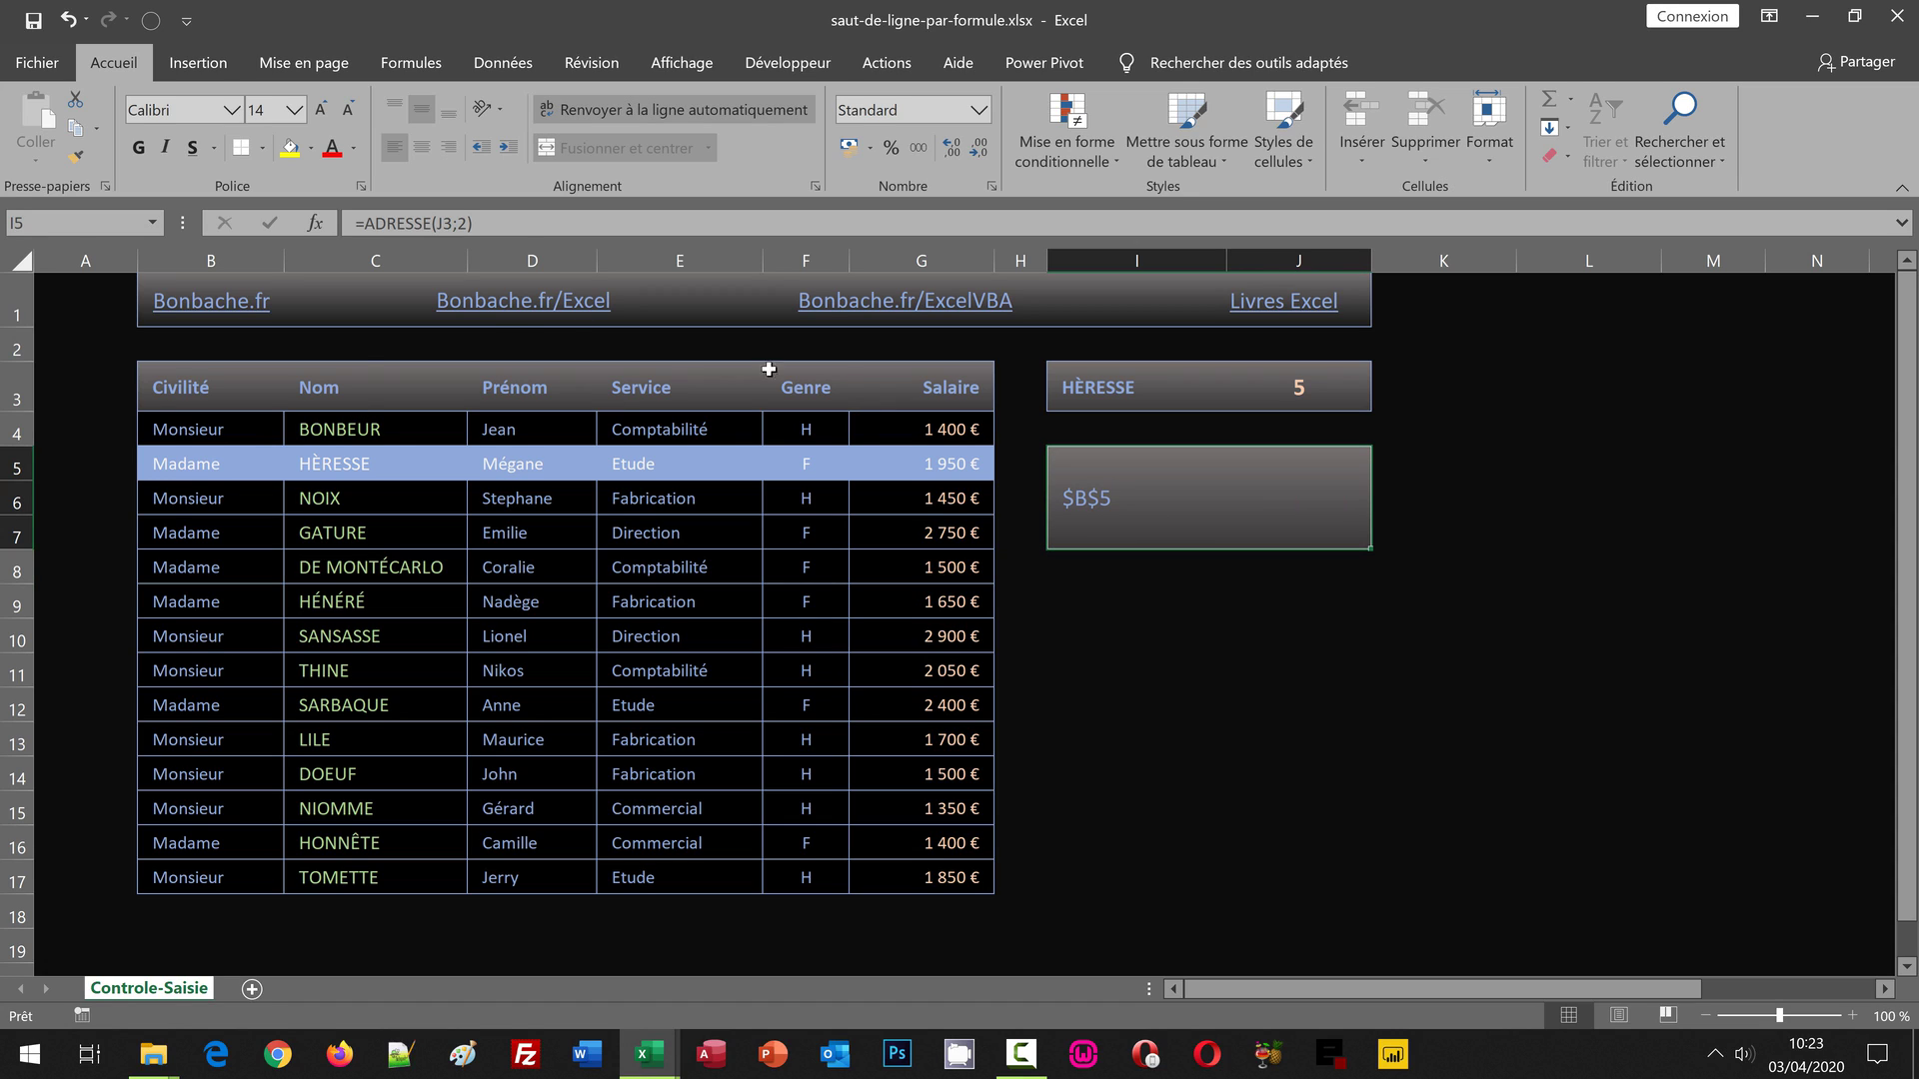
Wrap the card formula as =INDIRECT(ADRESSE(J3;2)) so I5 displays Madame.
left_click(369, 223)
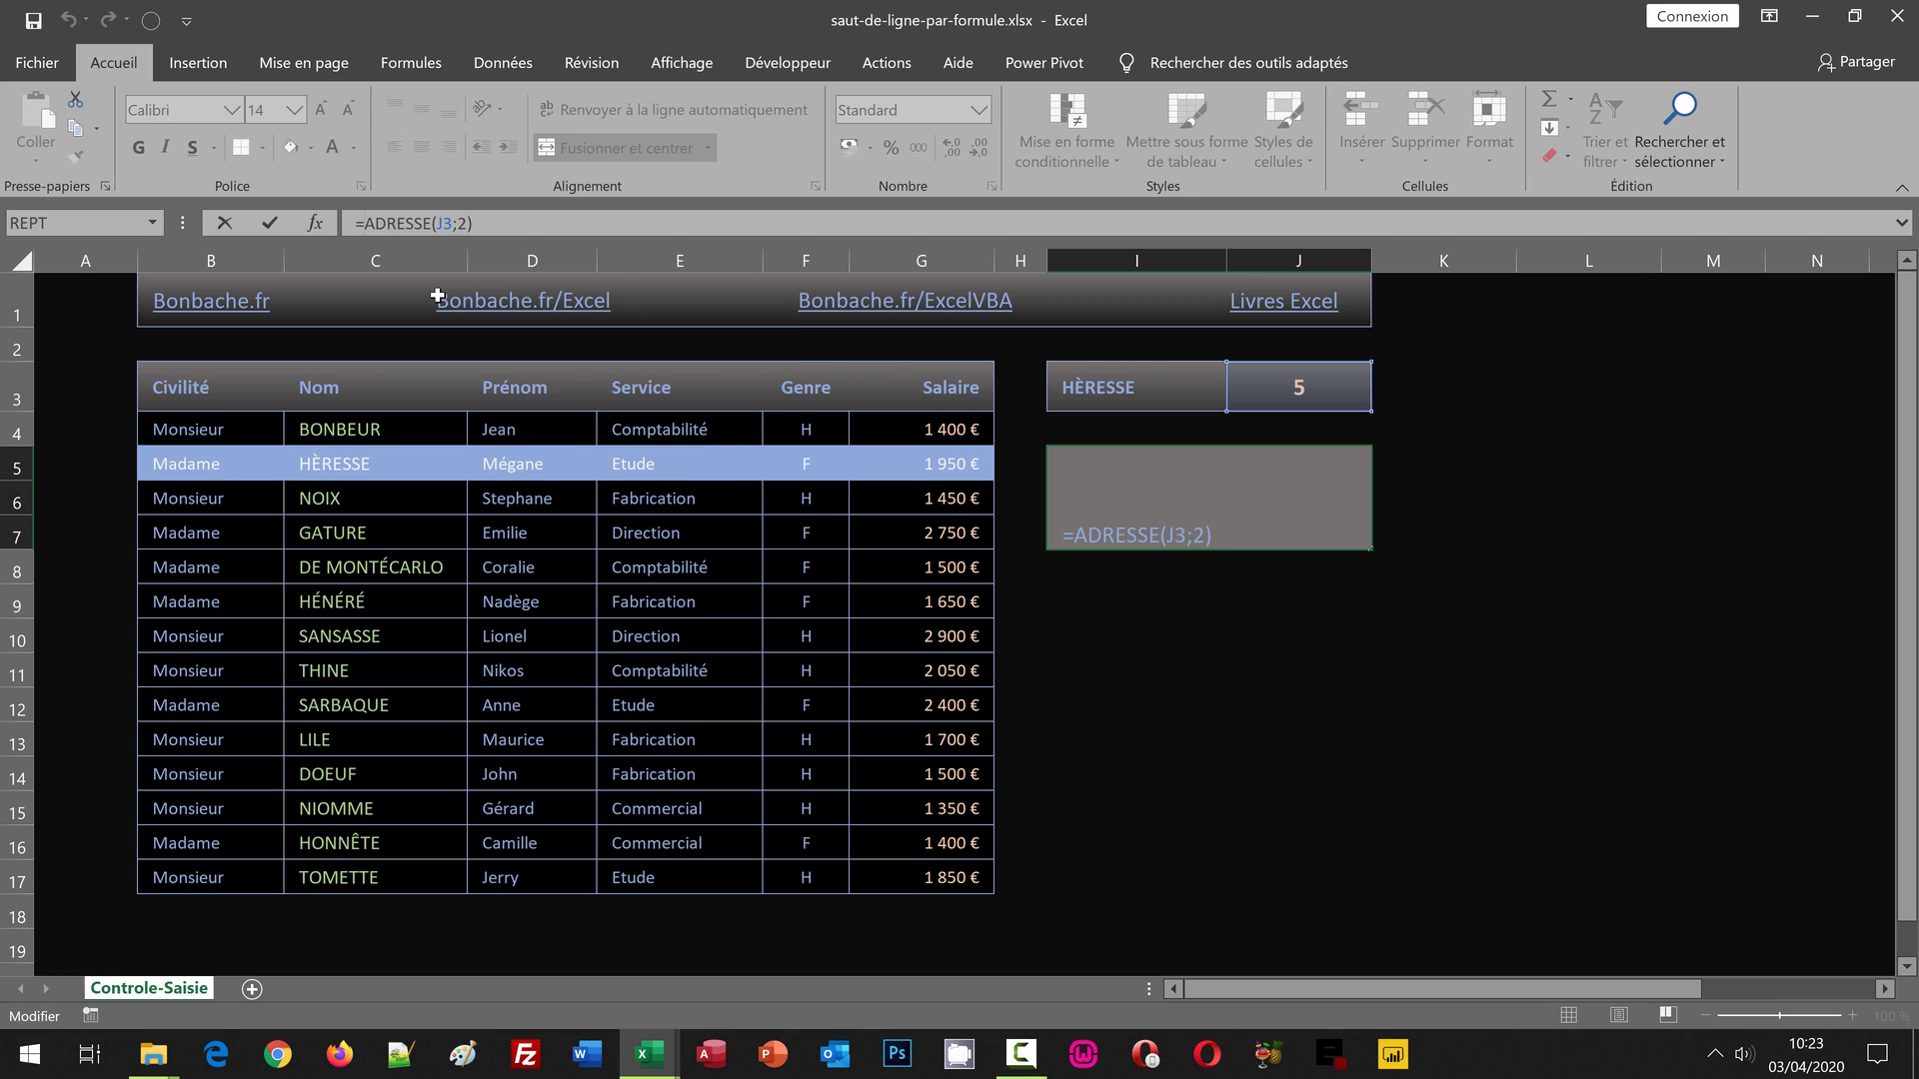
type("Indirec")
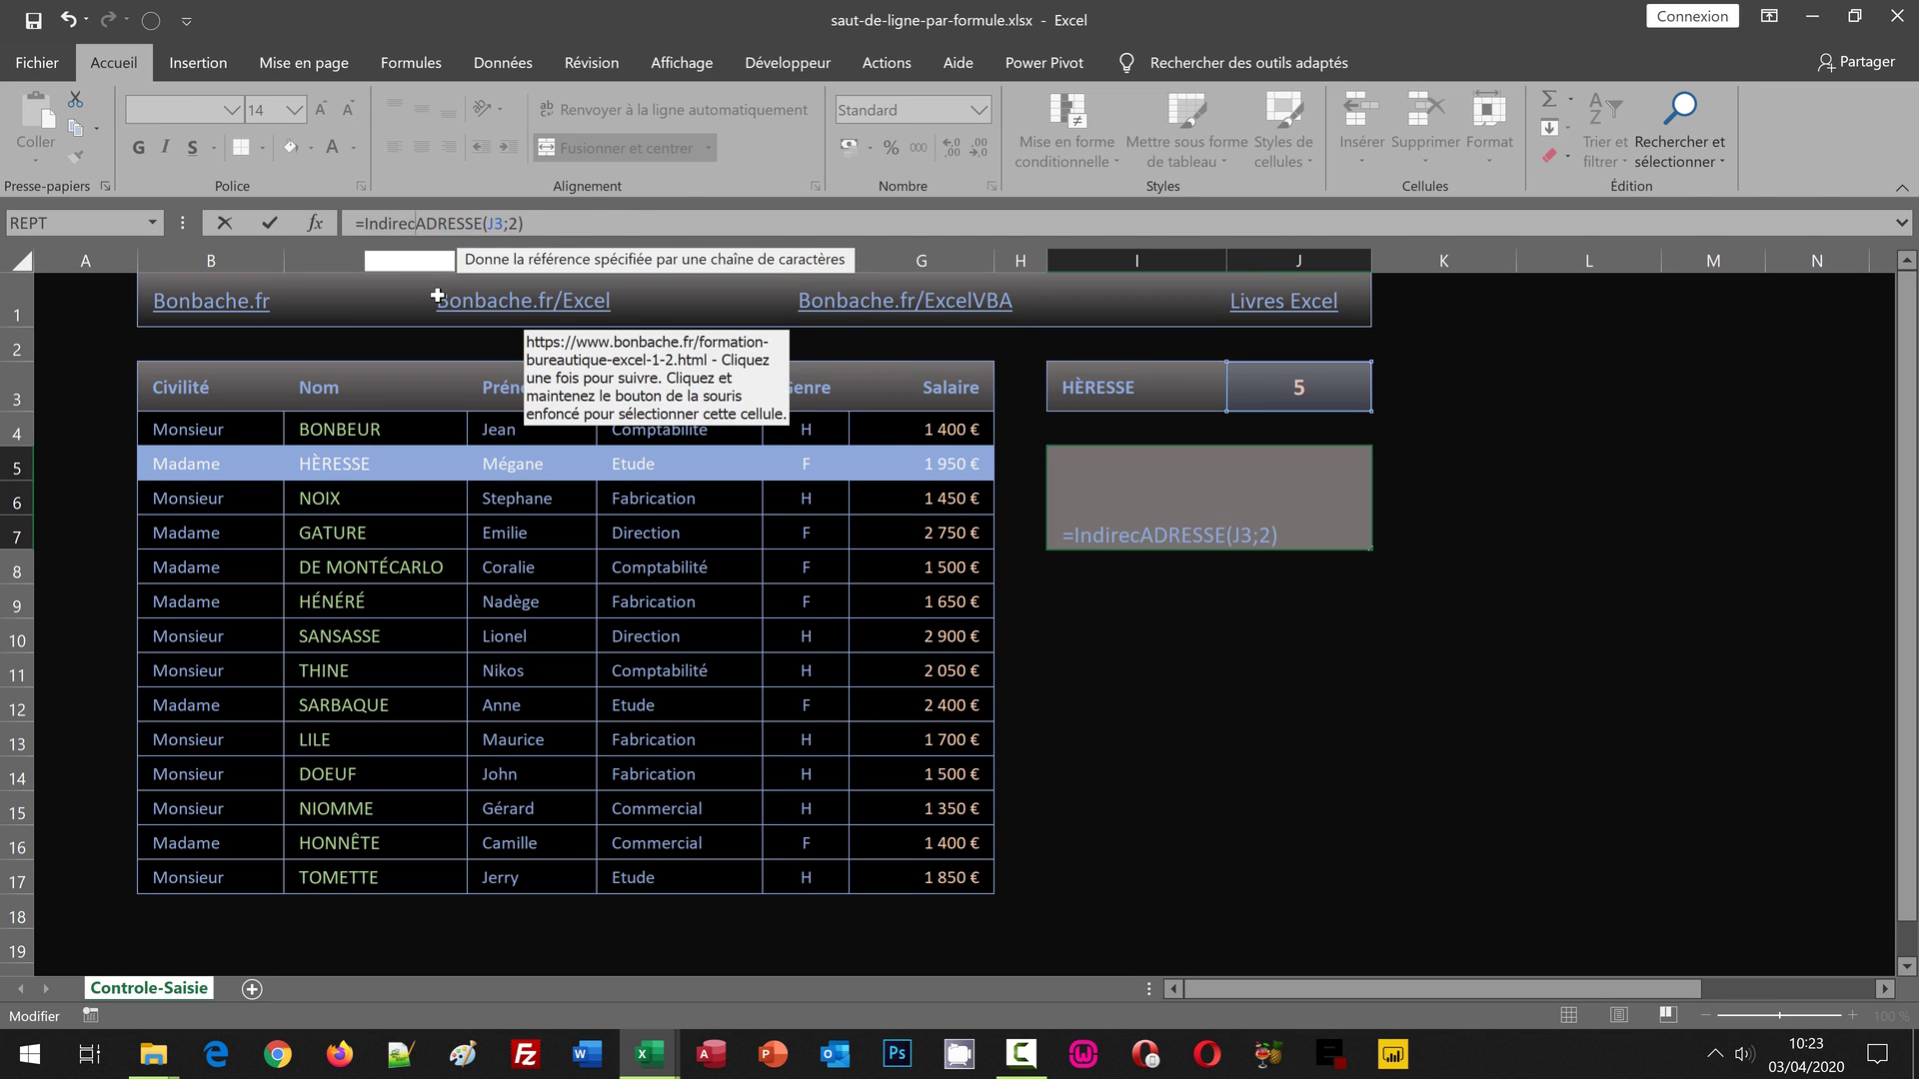
type("t(")
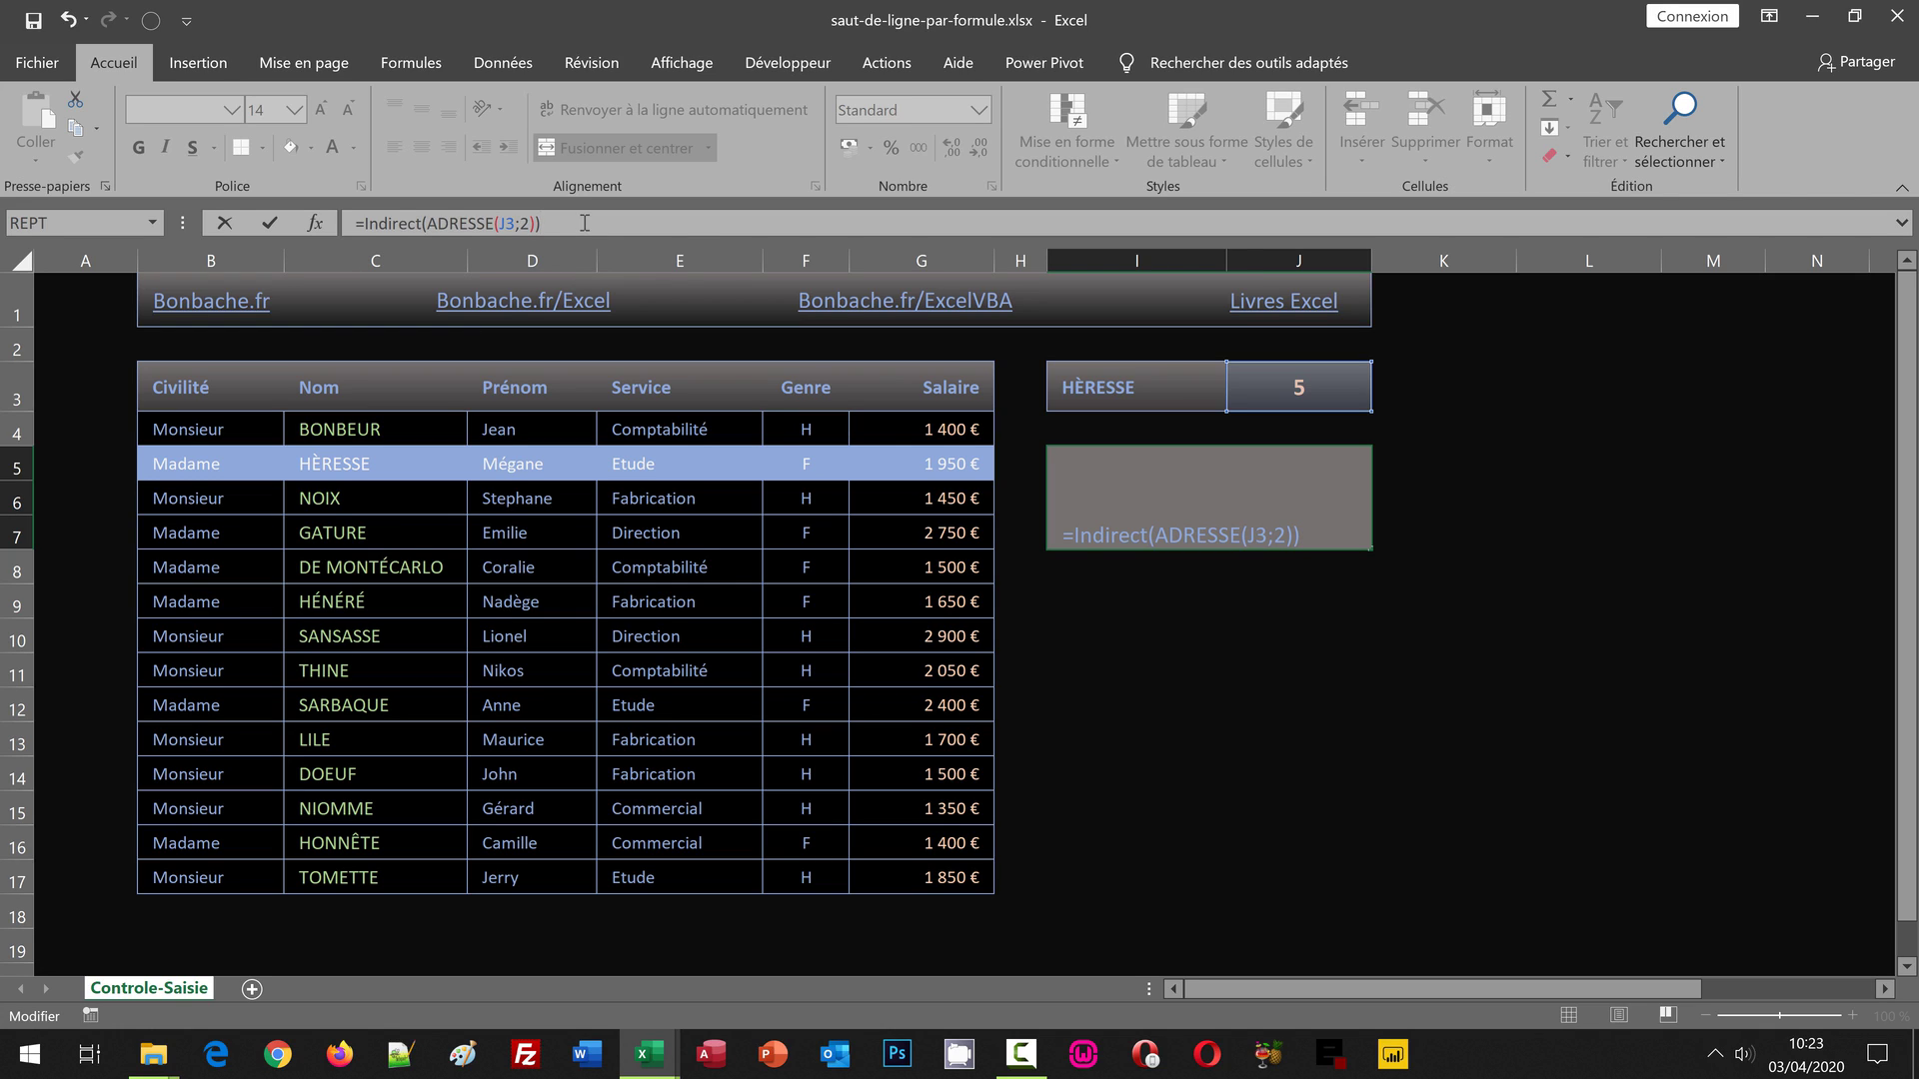
key("Return")
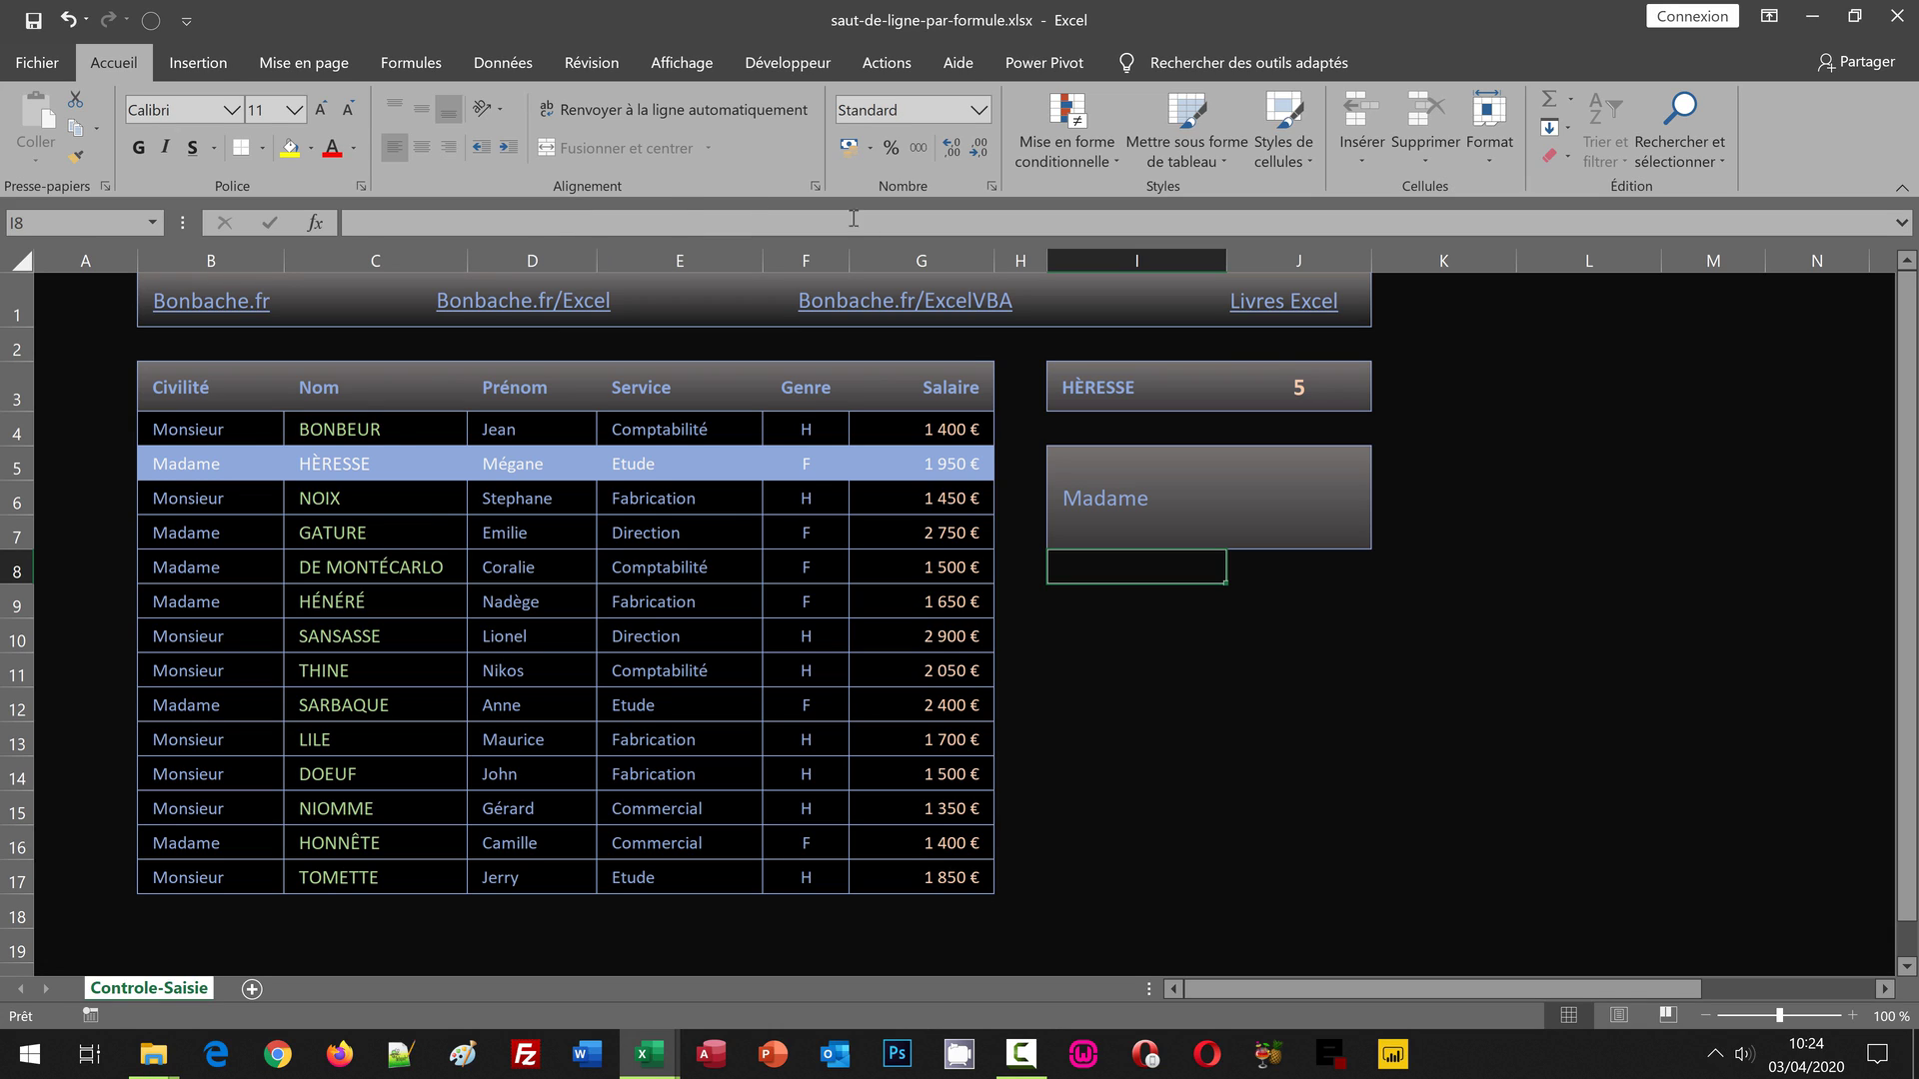
left_click(1090, 519)
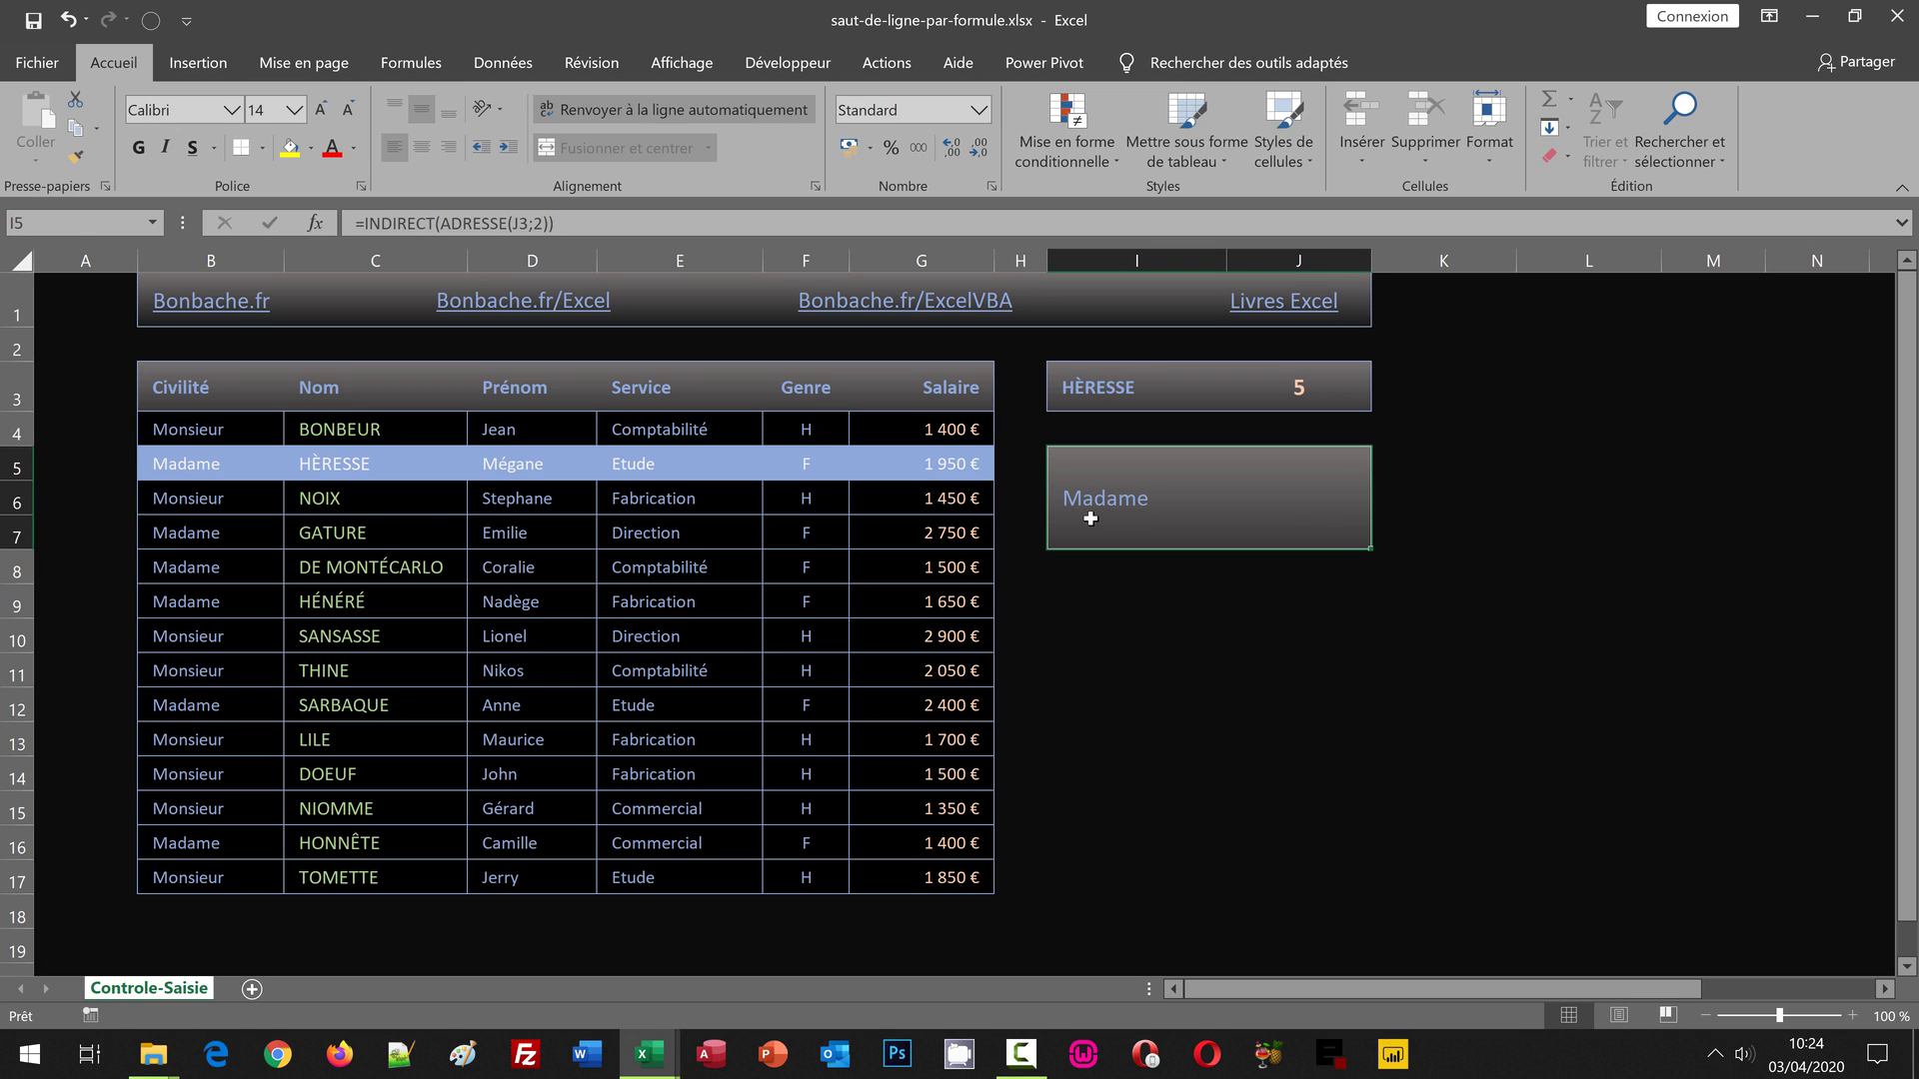
Append & CAR(10) & INDIRECT(ADRESSE(J3;3)) so HÈRESSE appears under Madame, then begin adding & " " &.
left_click(571, 225)
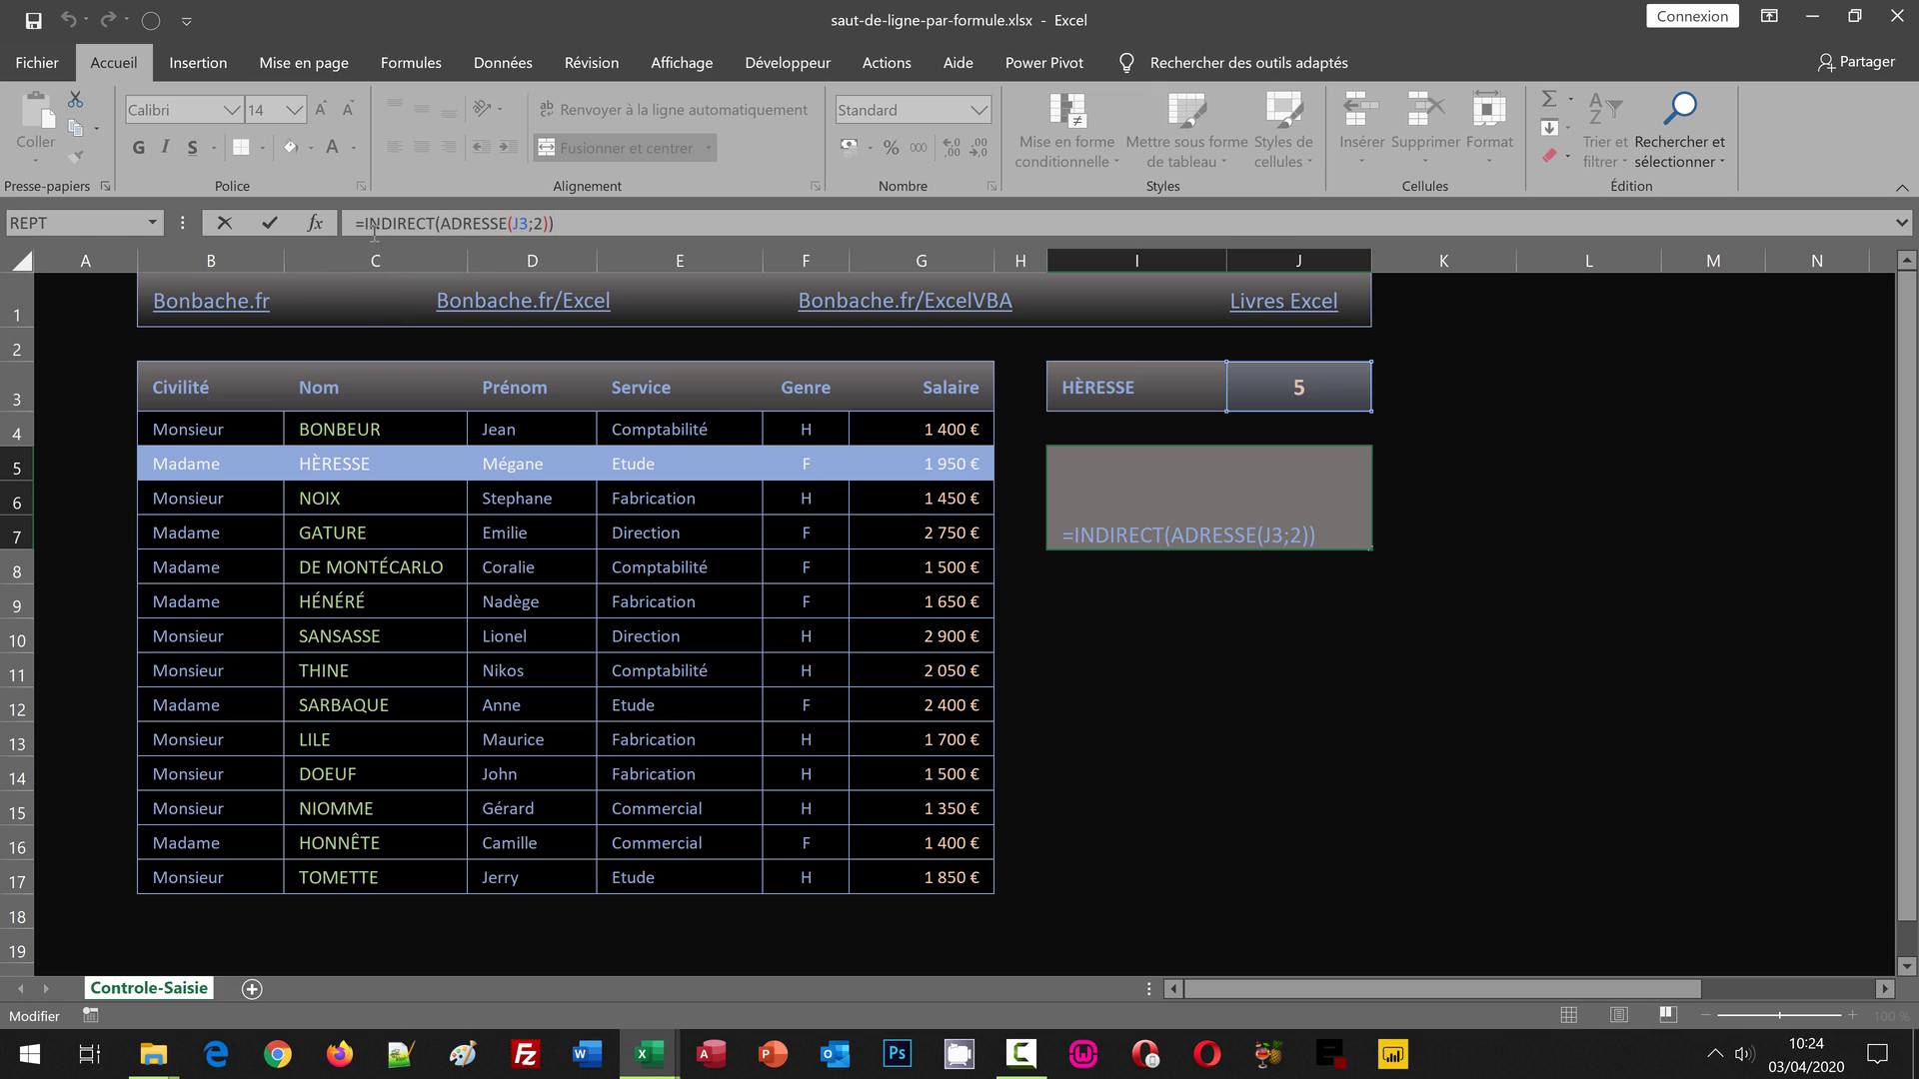
left_click_drag(362, 222, 554, 224)
key("ctrl+c")
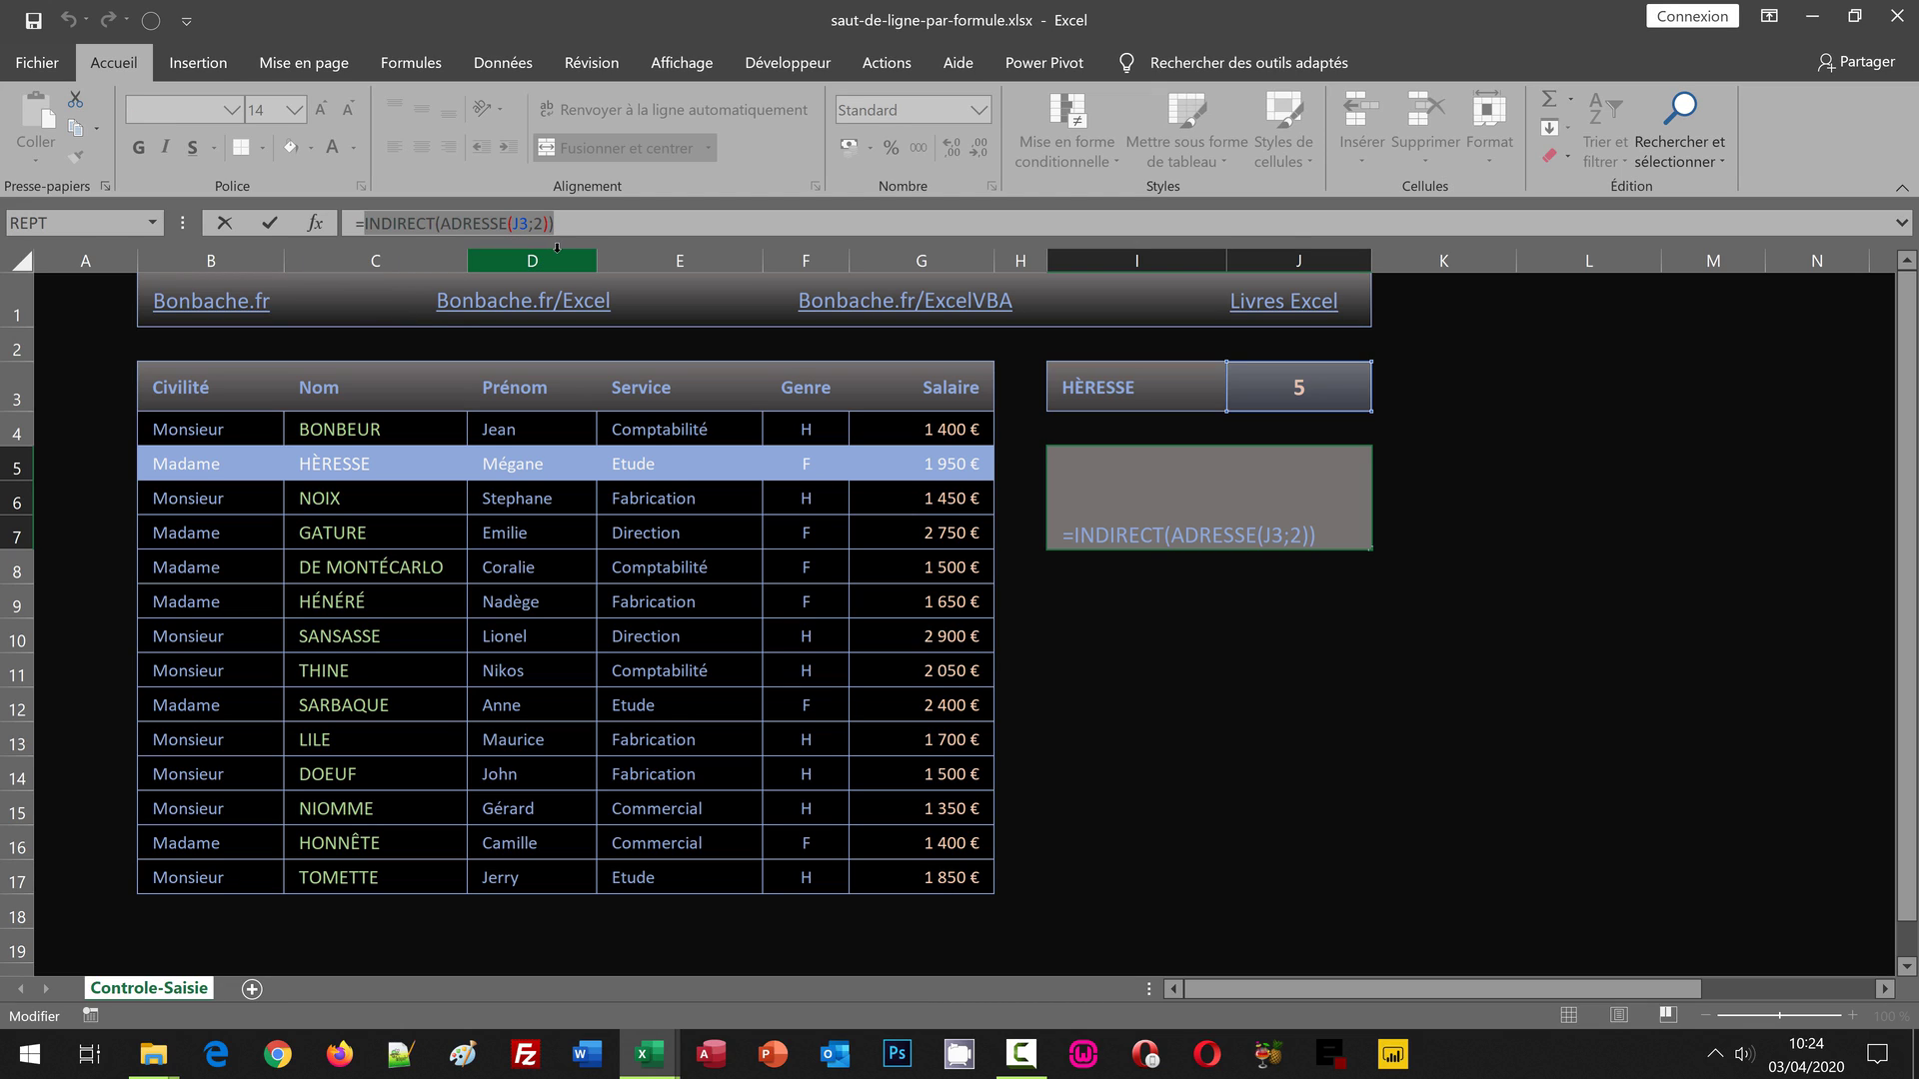
left_click(575, 223)
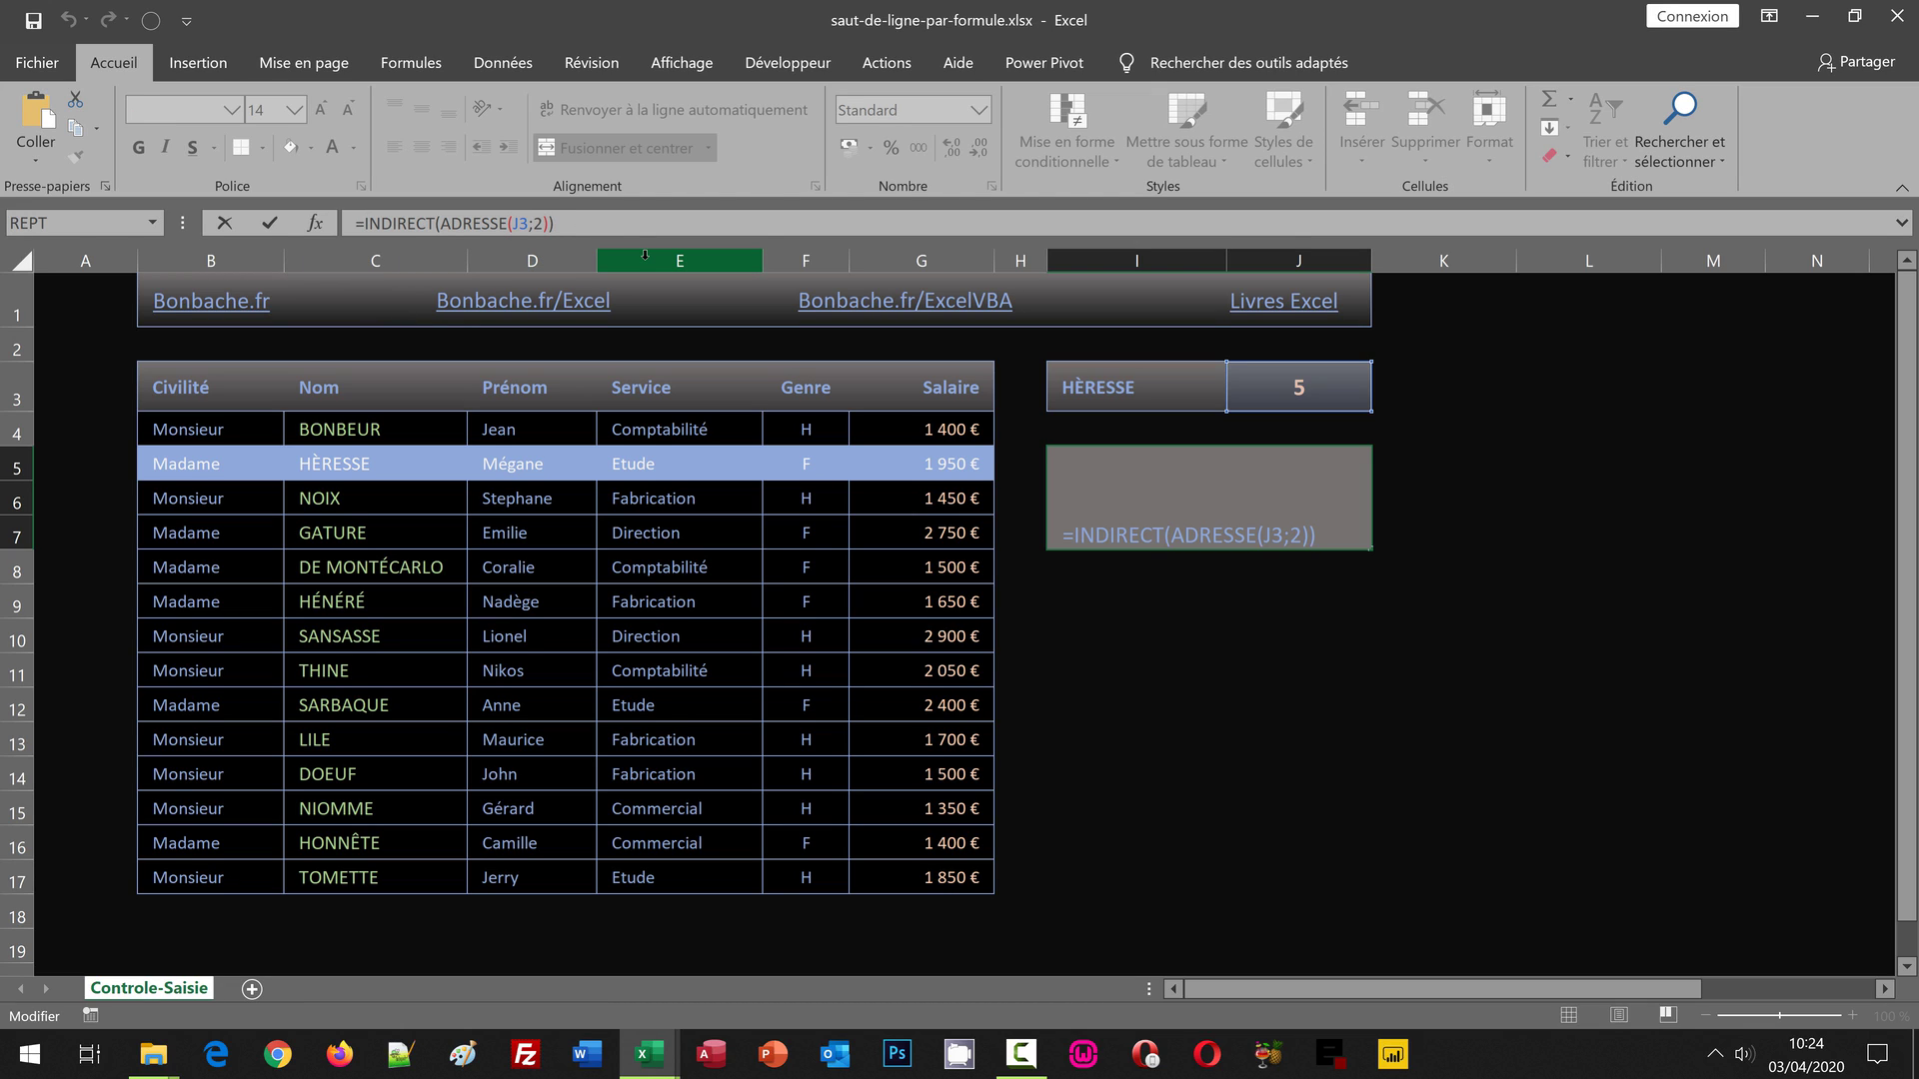
type(" &")
type(" Car(")
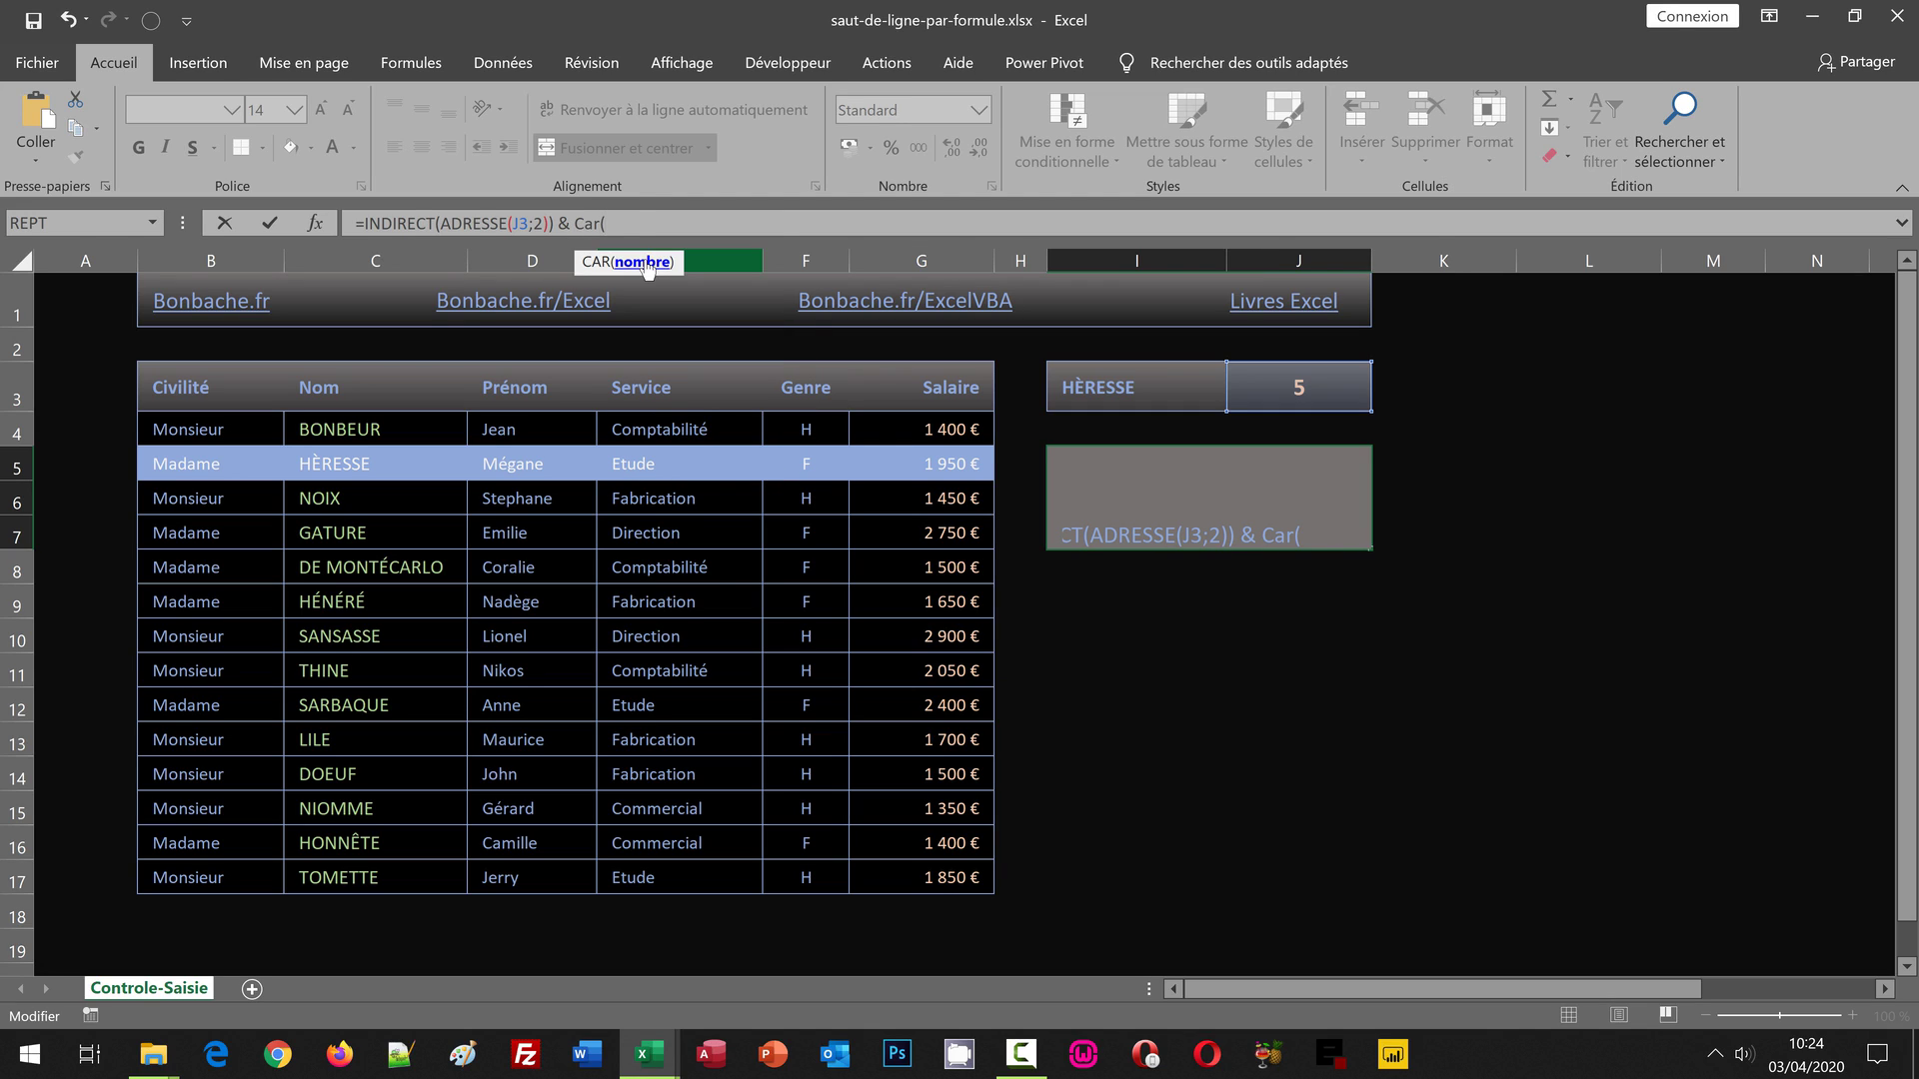
type("10)")
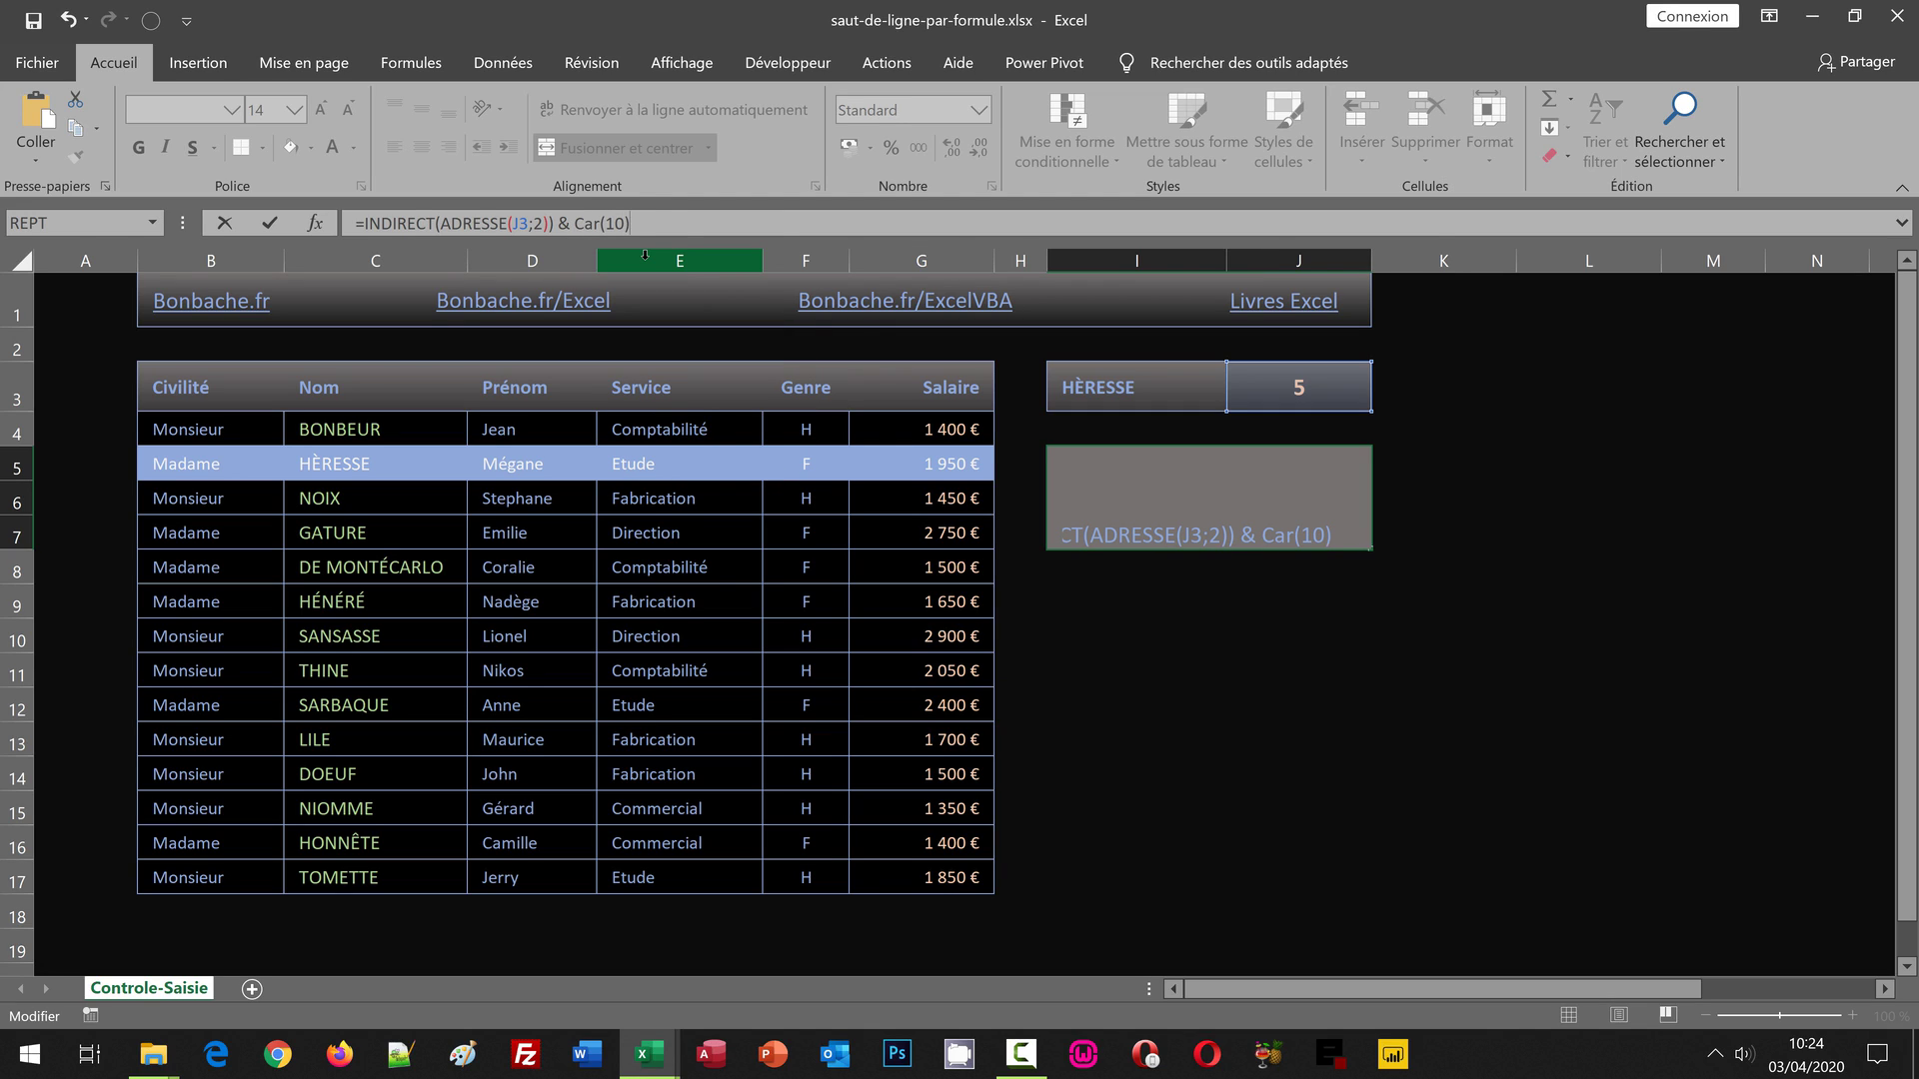
type(" &")
key("ctrl+v")
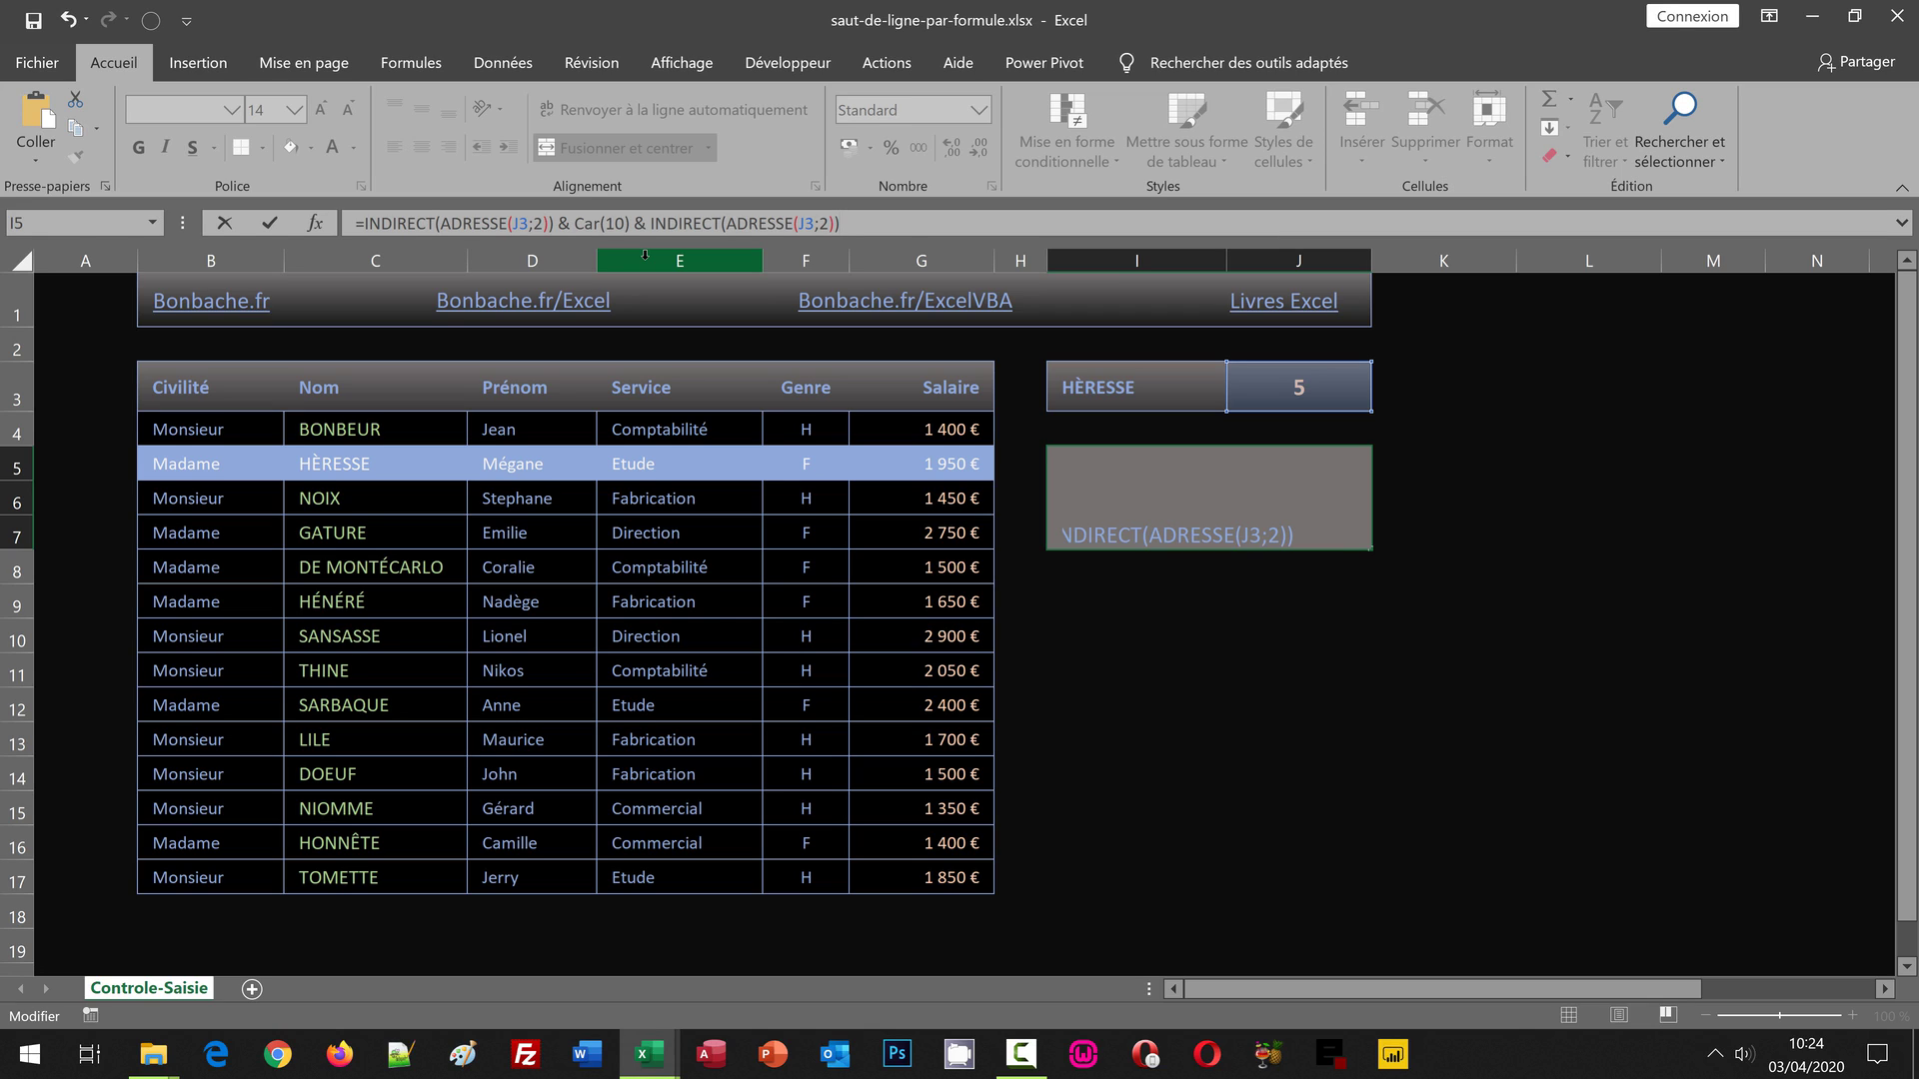
left_click(818, 224)
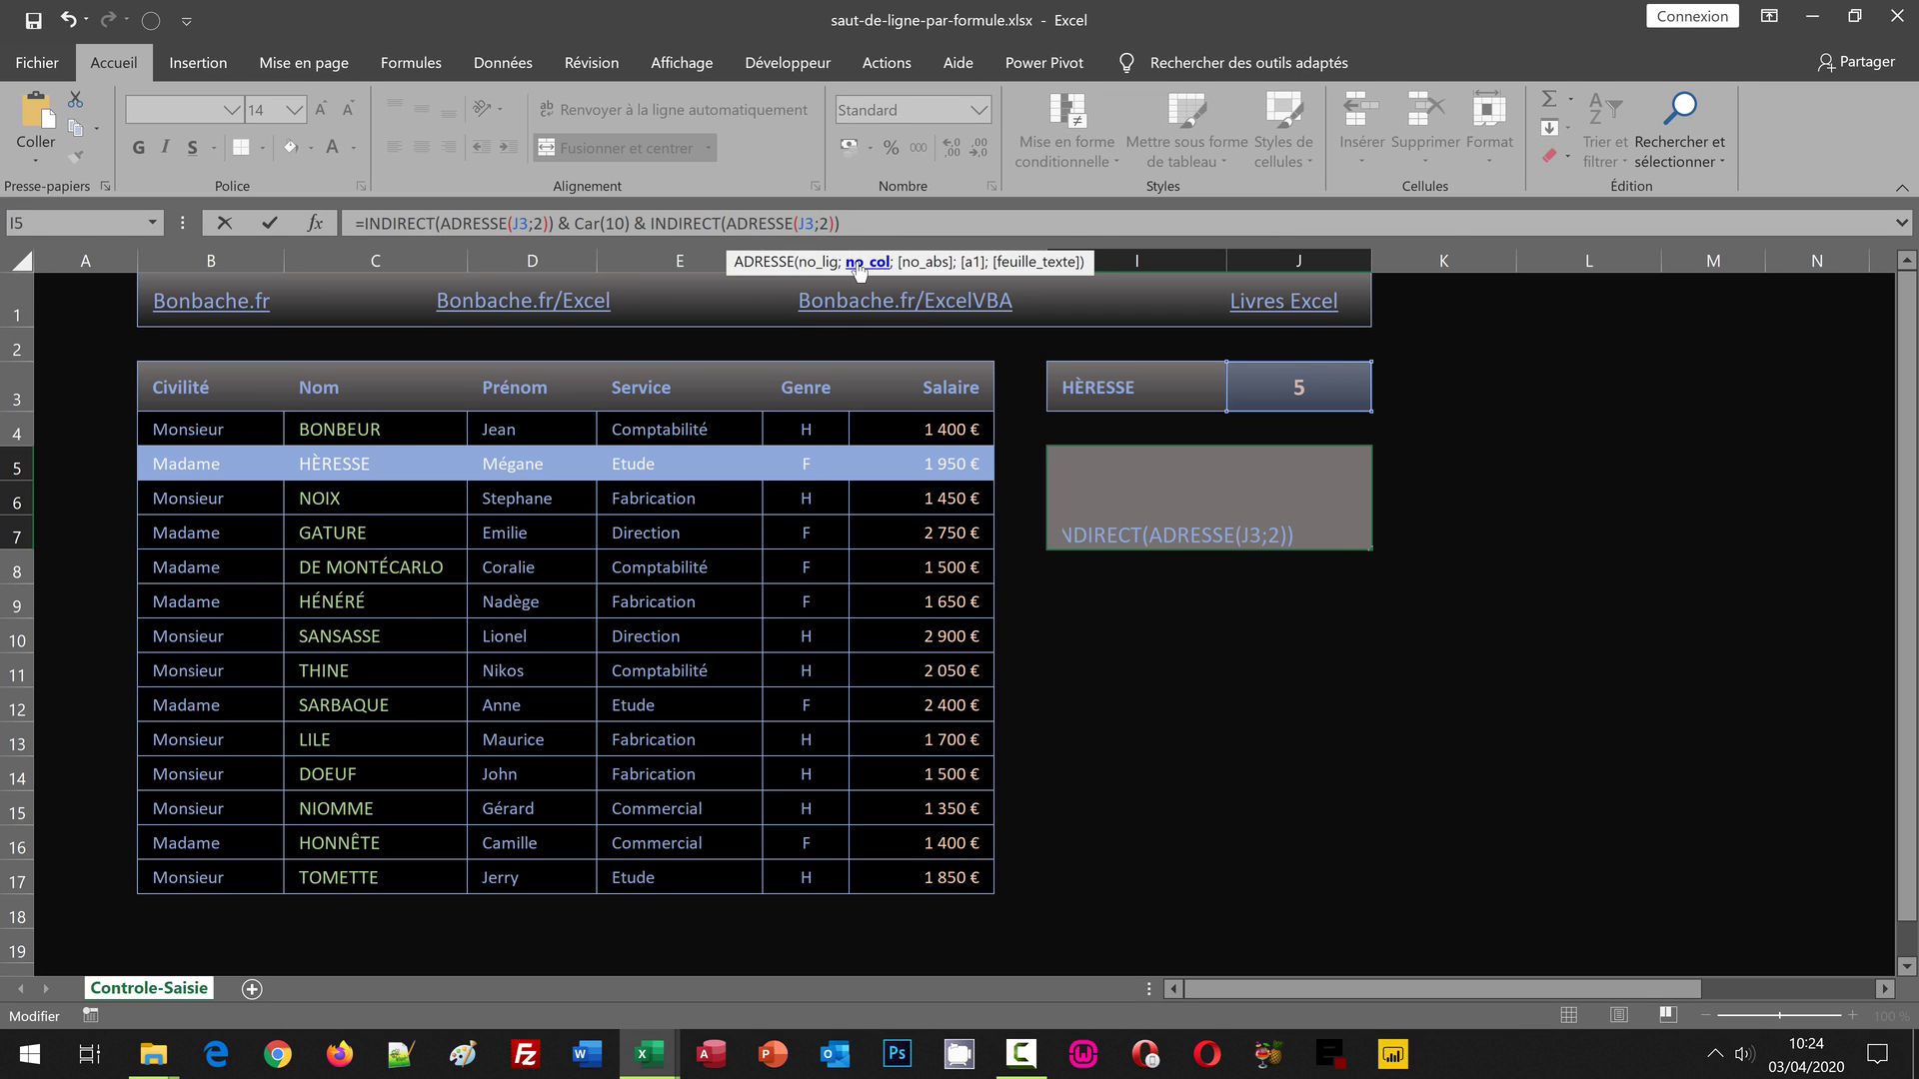
key("Delete")
type("3")
key("ctrl+Return")
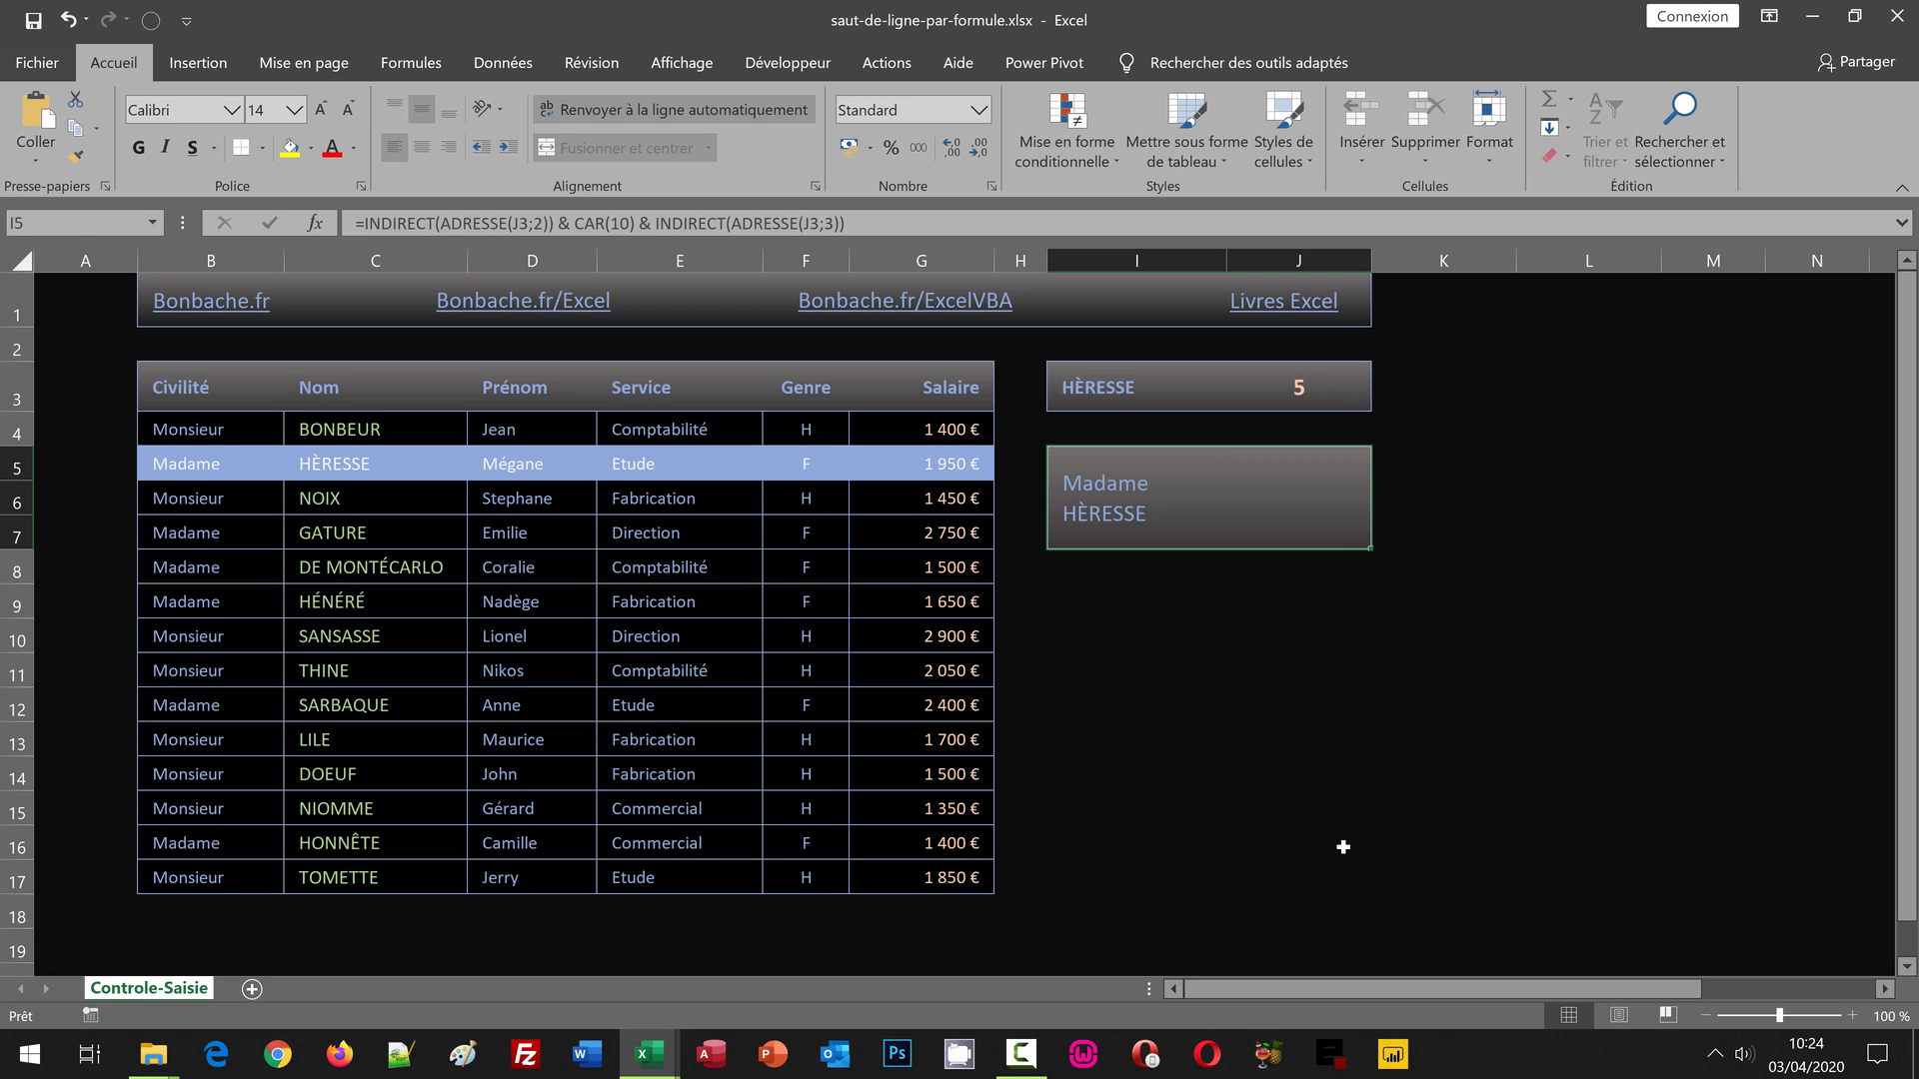
left_click(872, 223)
type("& \"")
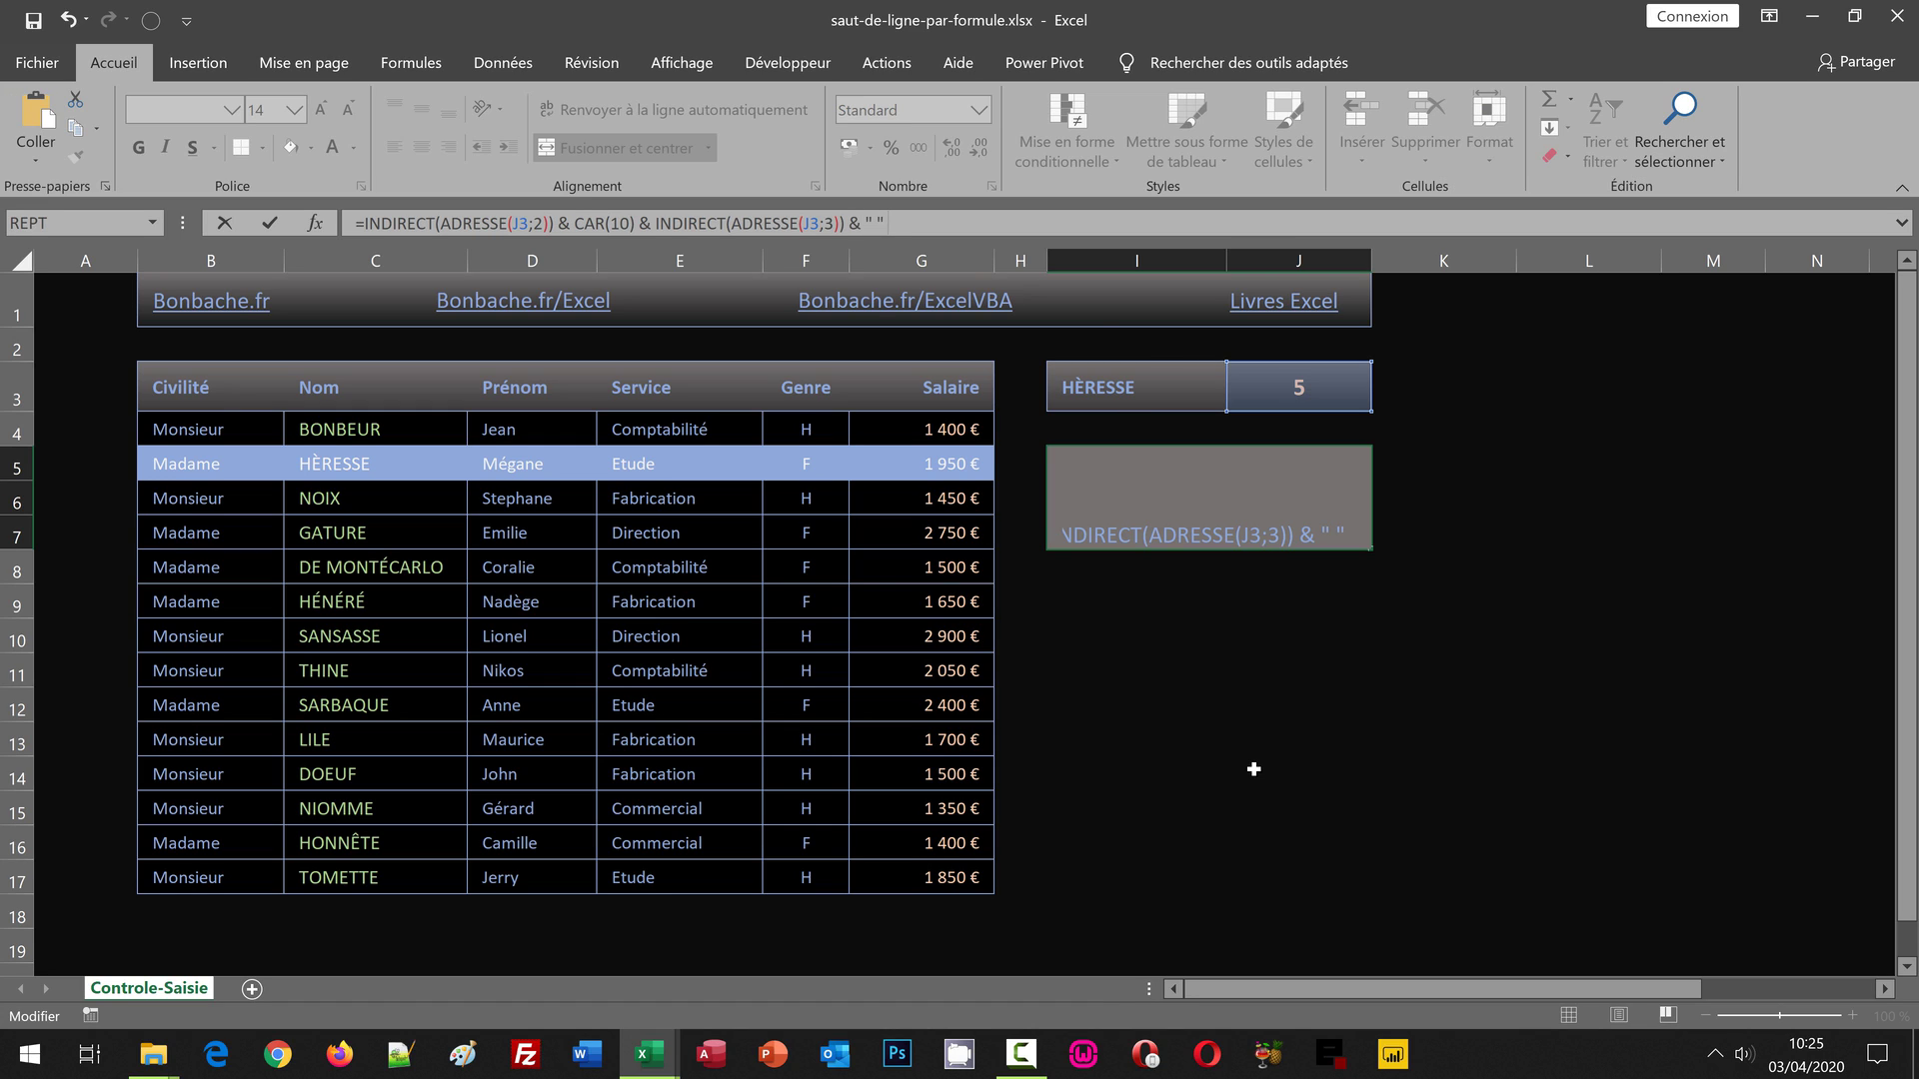
type(" \" &")
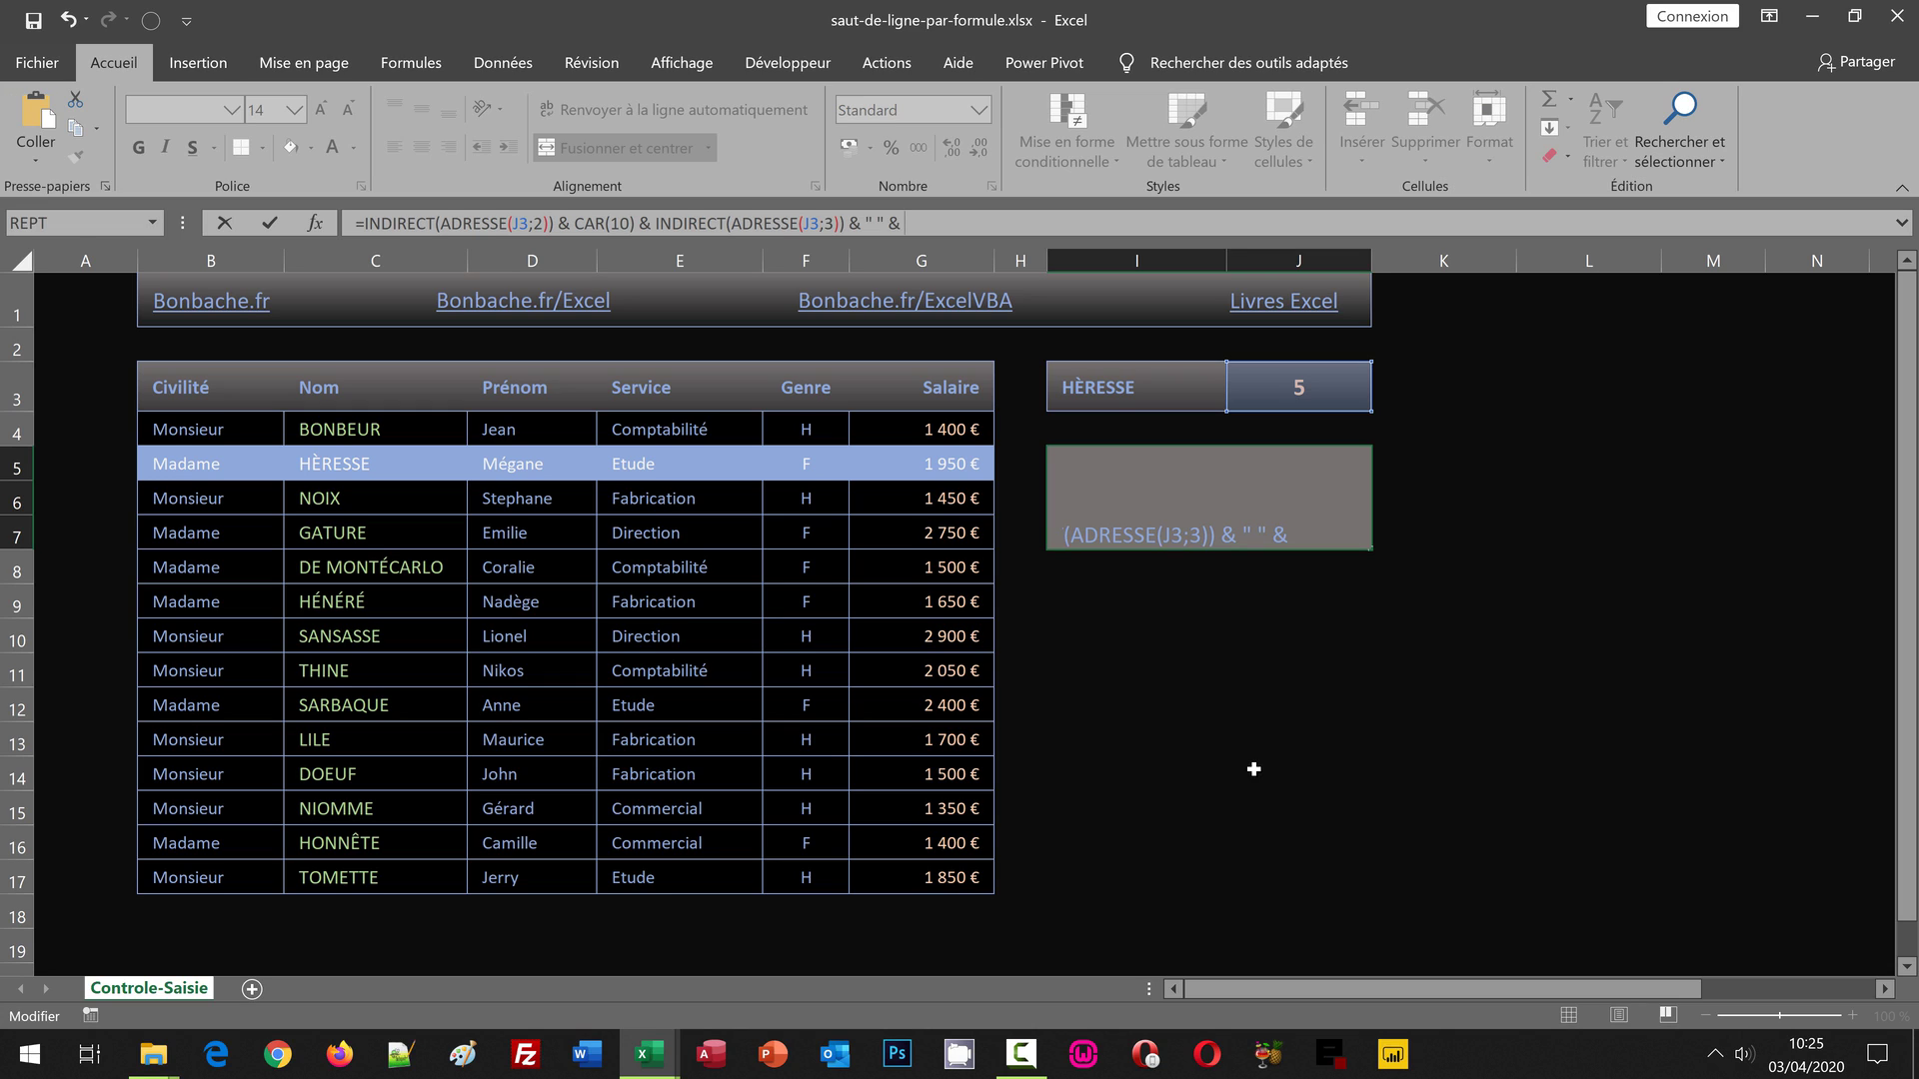
Add the first-name lookup INDIRECT(ADRESSE(J3;4)) after the space.
type("INDIRECT(ADRESSE(J3;2))")
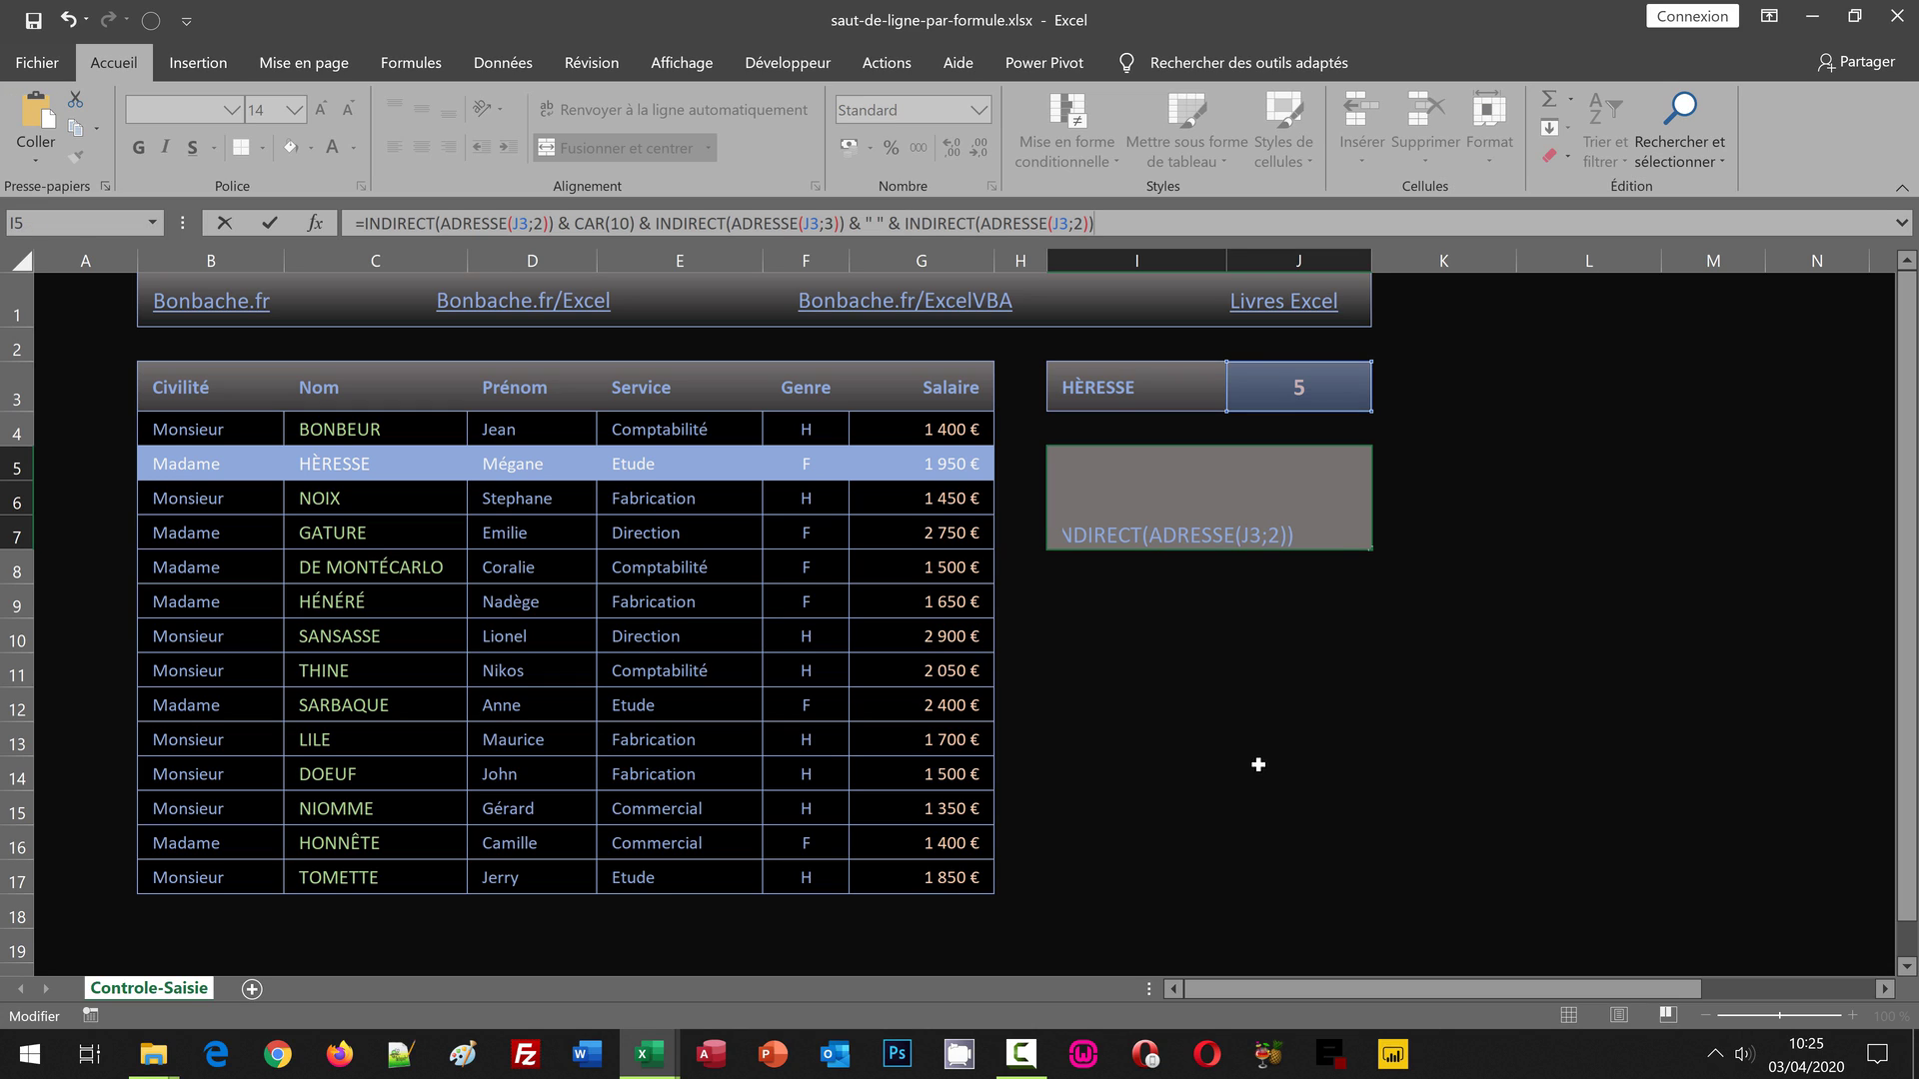
double_click(1078, 224)
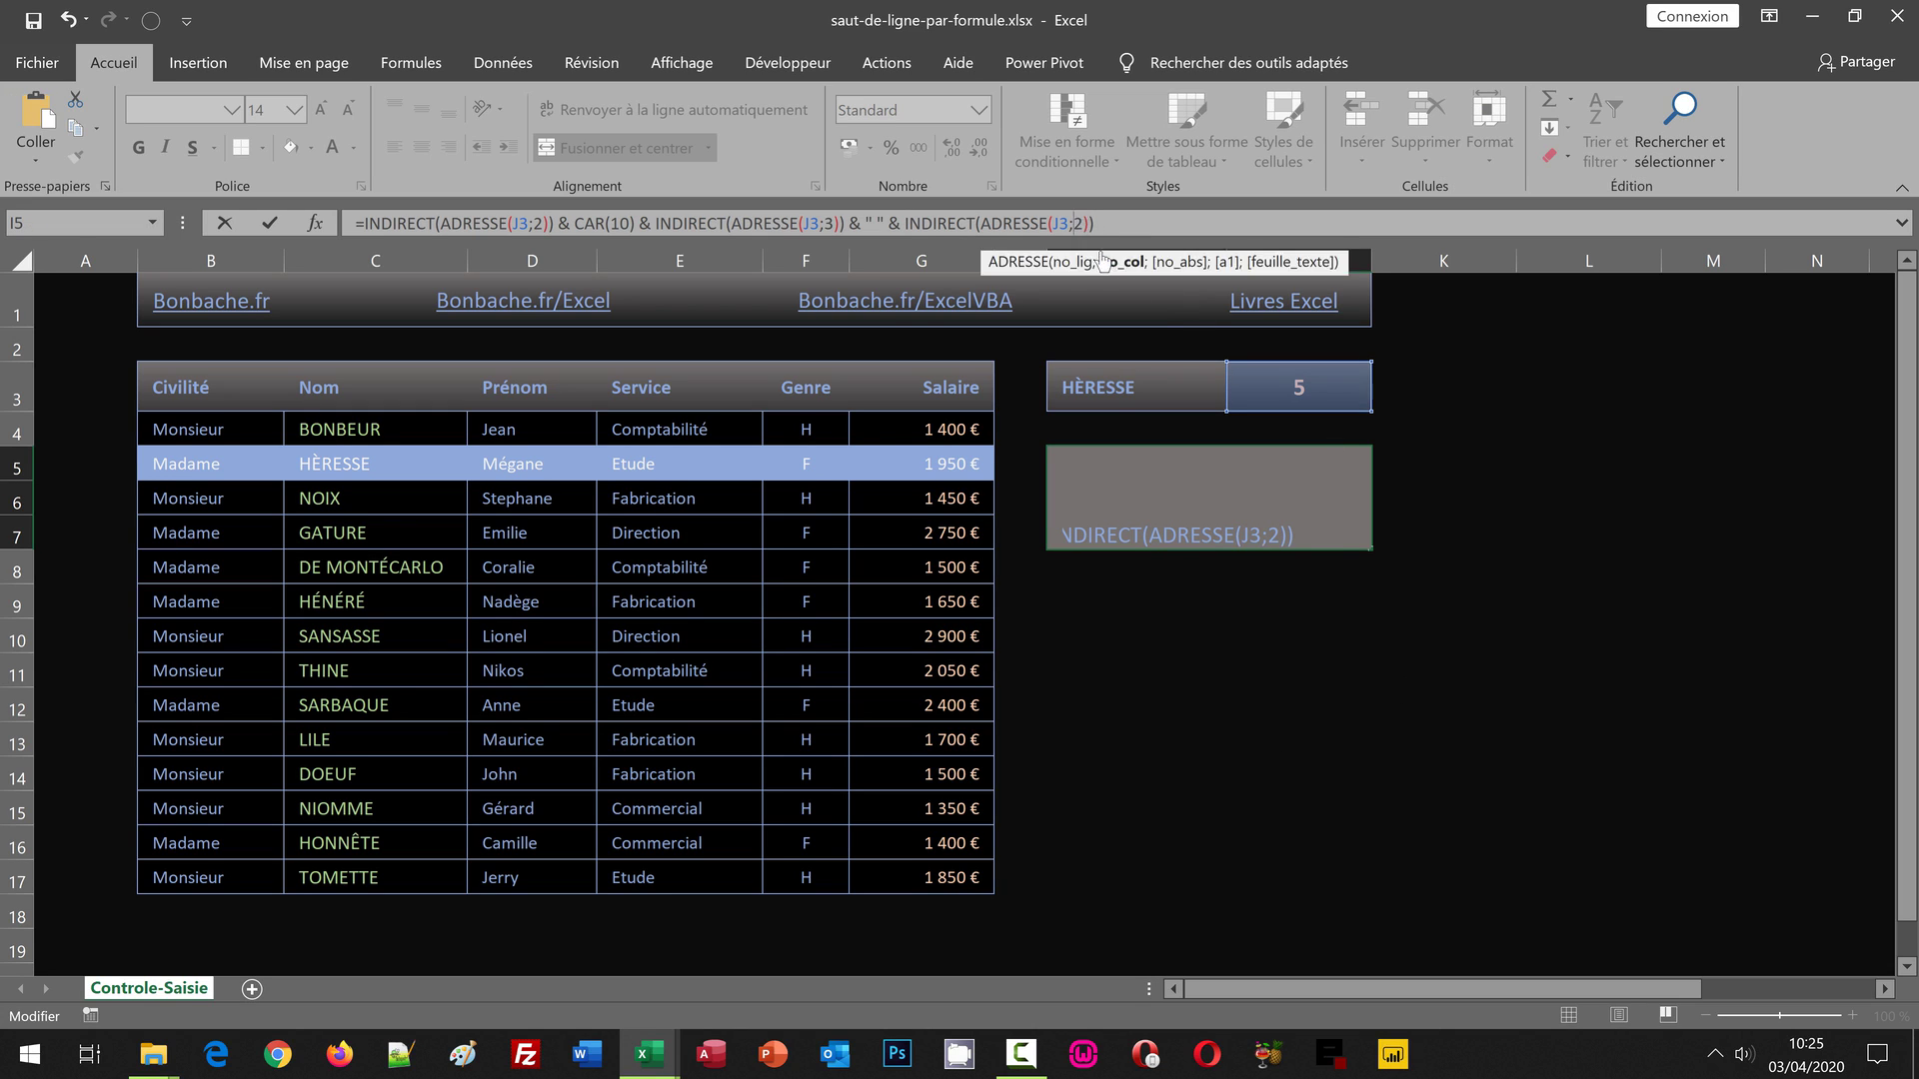
key("BackSpace")
type("4")
Append & CAR(10) & INDIRECT(ADRESSE(J3;5)) for the service, followed by & " " &.
left_click(1137, 228)
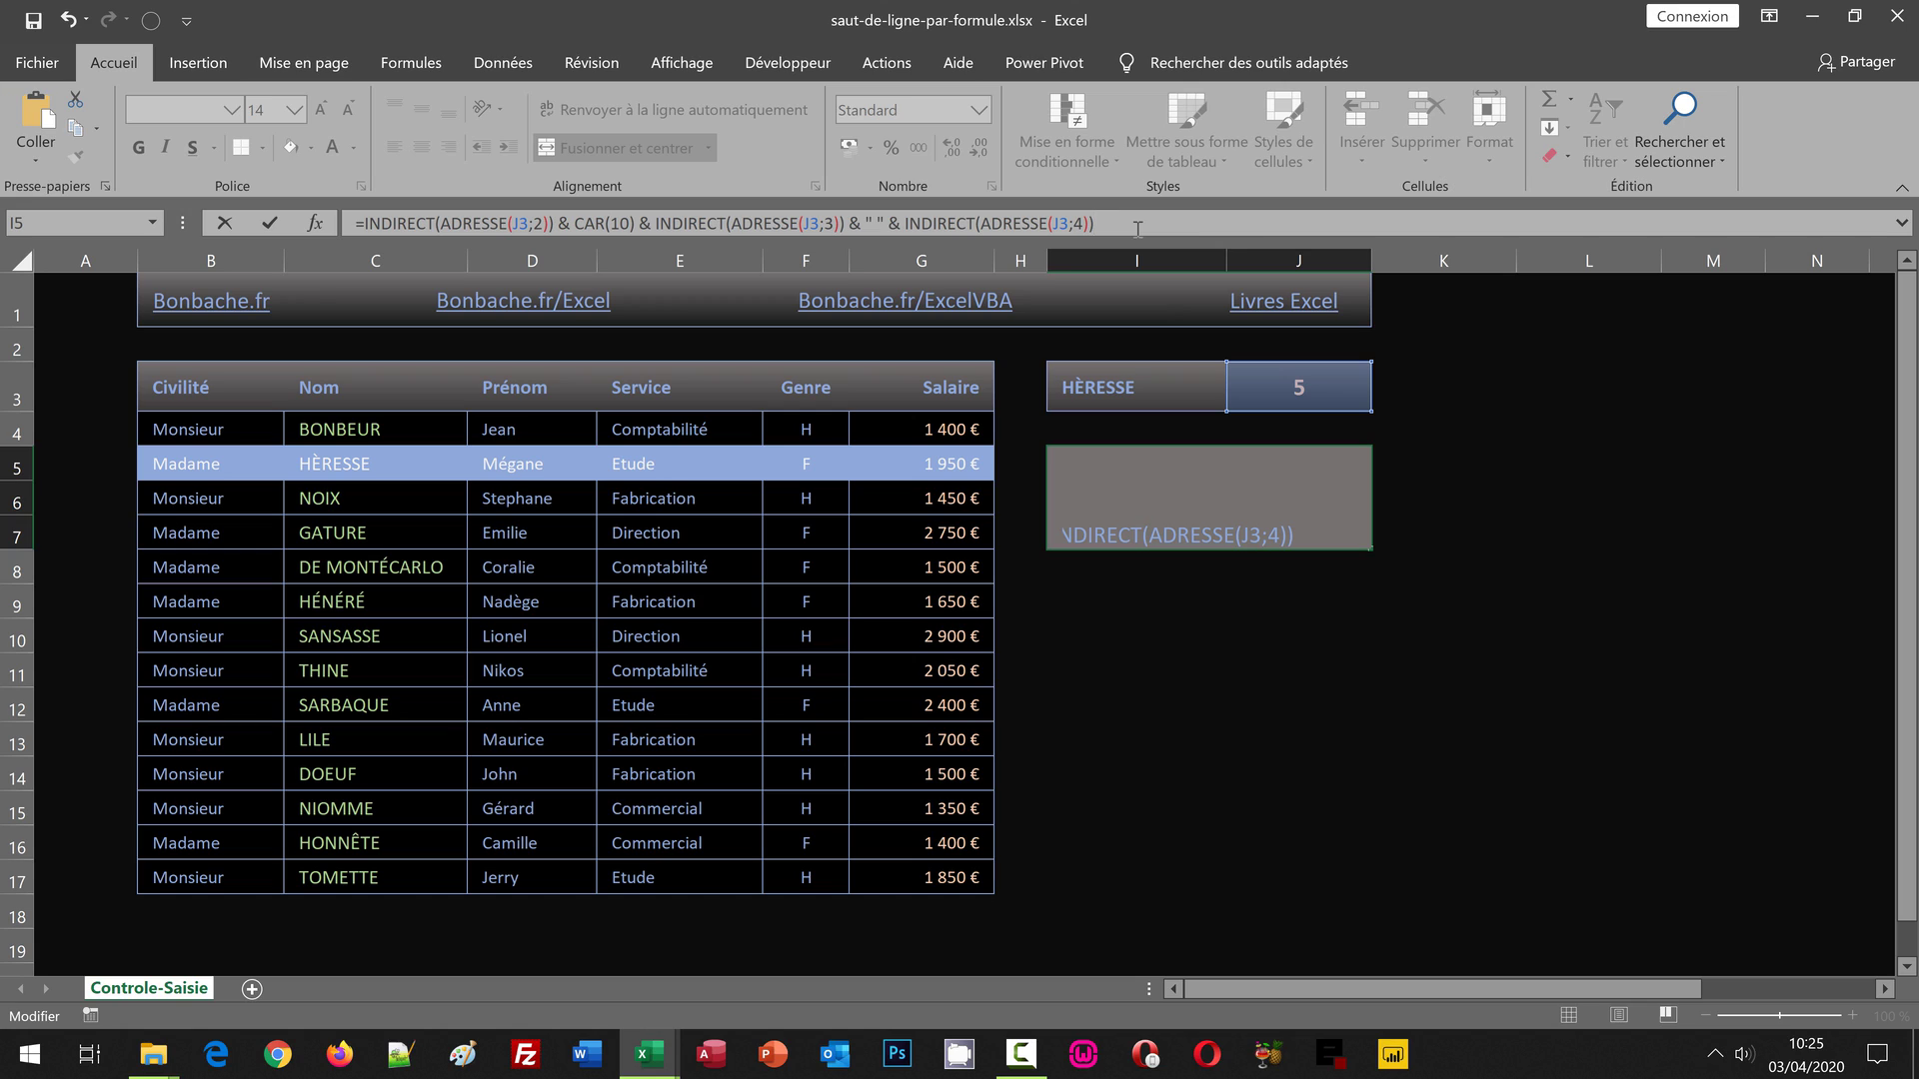
type(" & C")
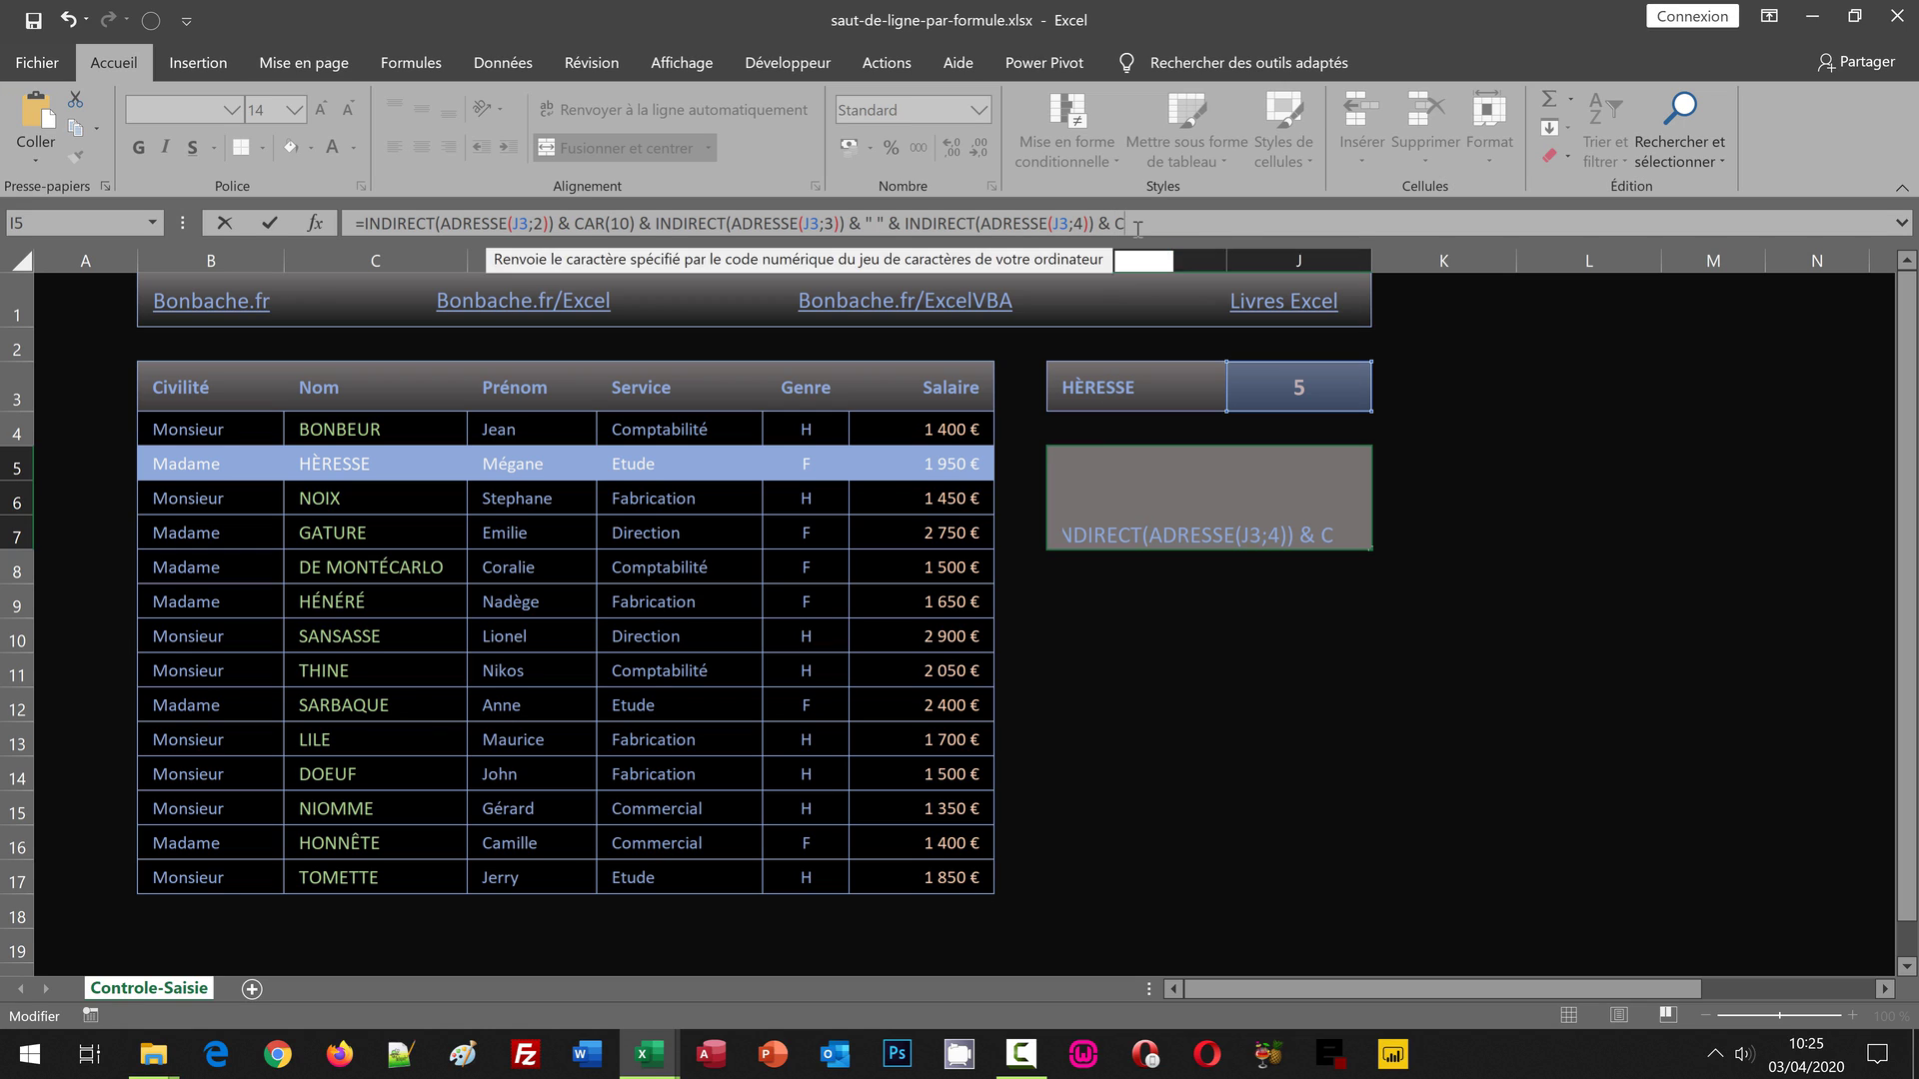
type("ar(10")
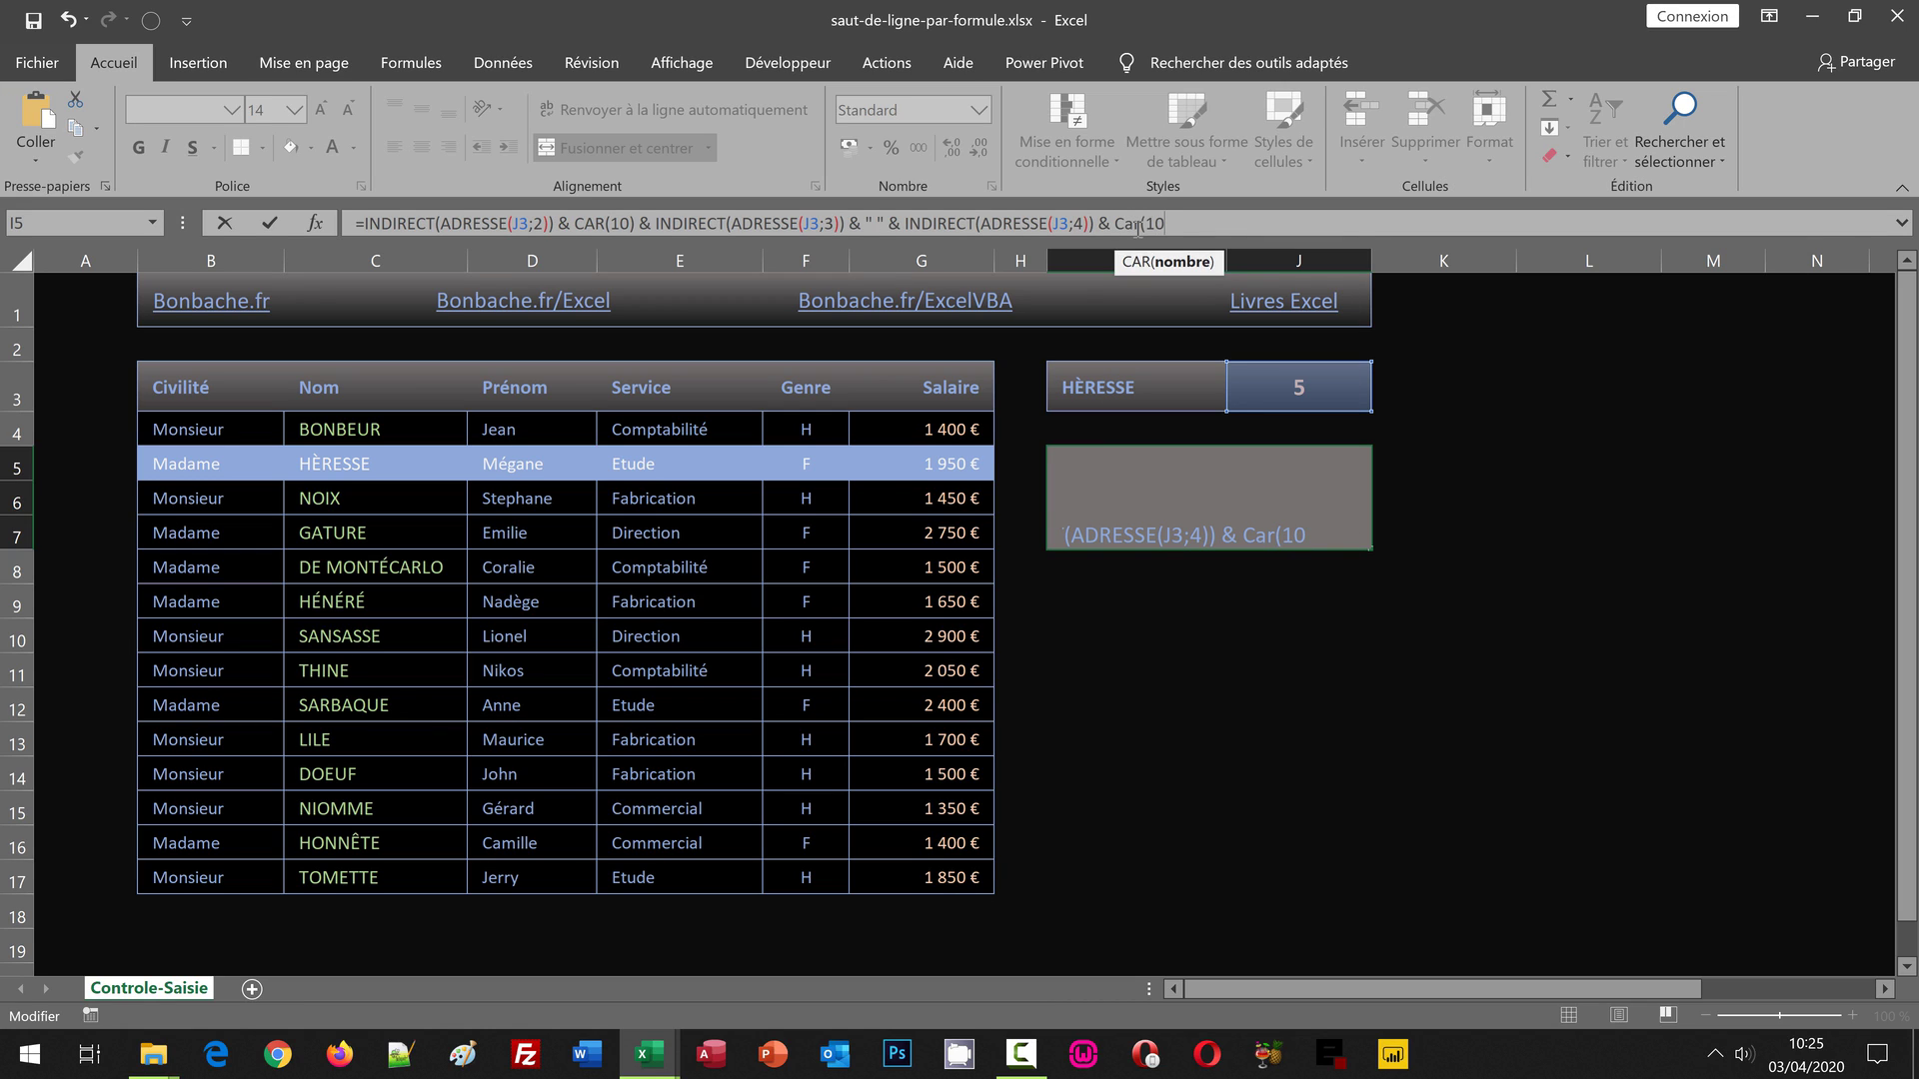
type(")")
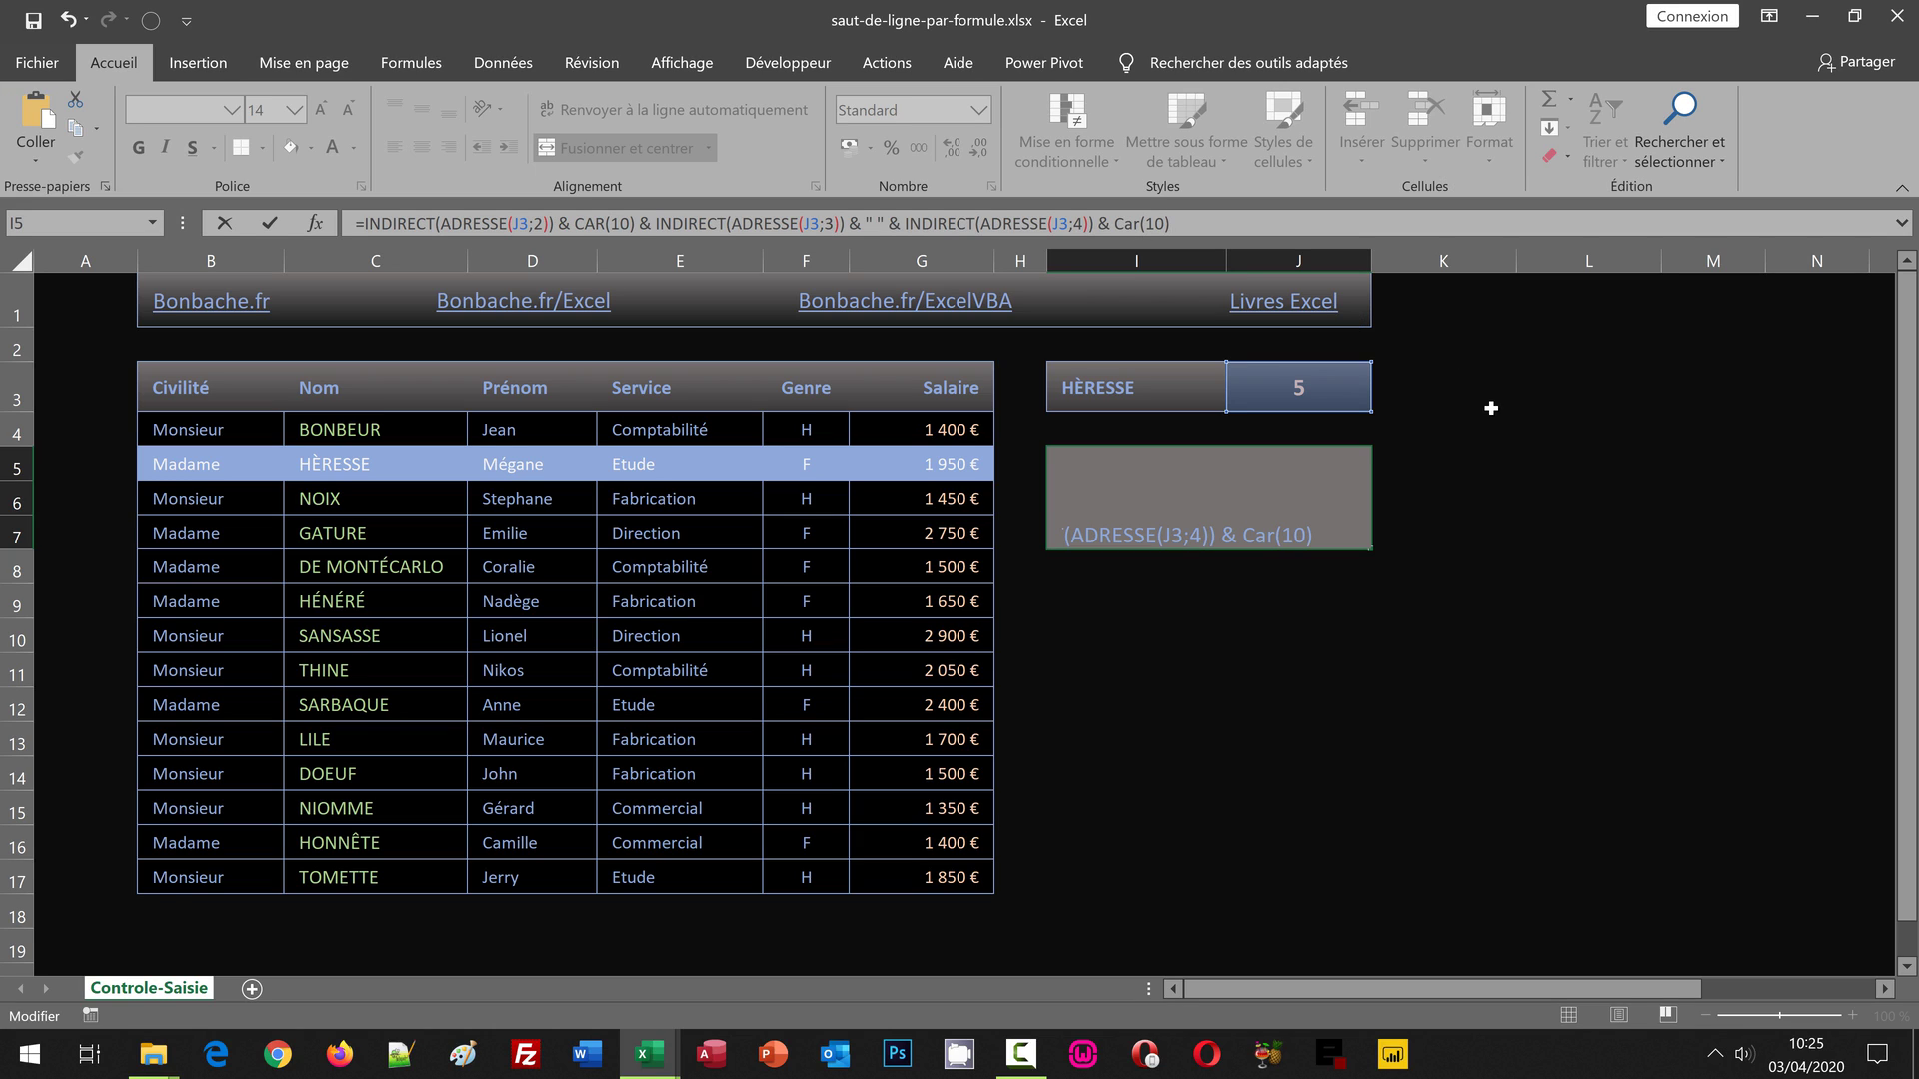
type(" &")
type(" INDIRECT(ADRESSE(J3;2))")
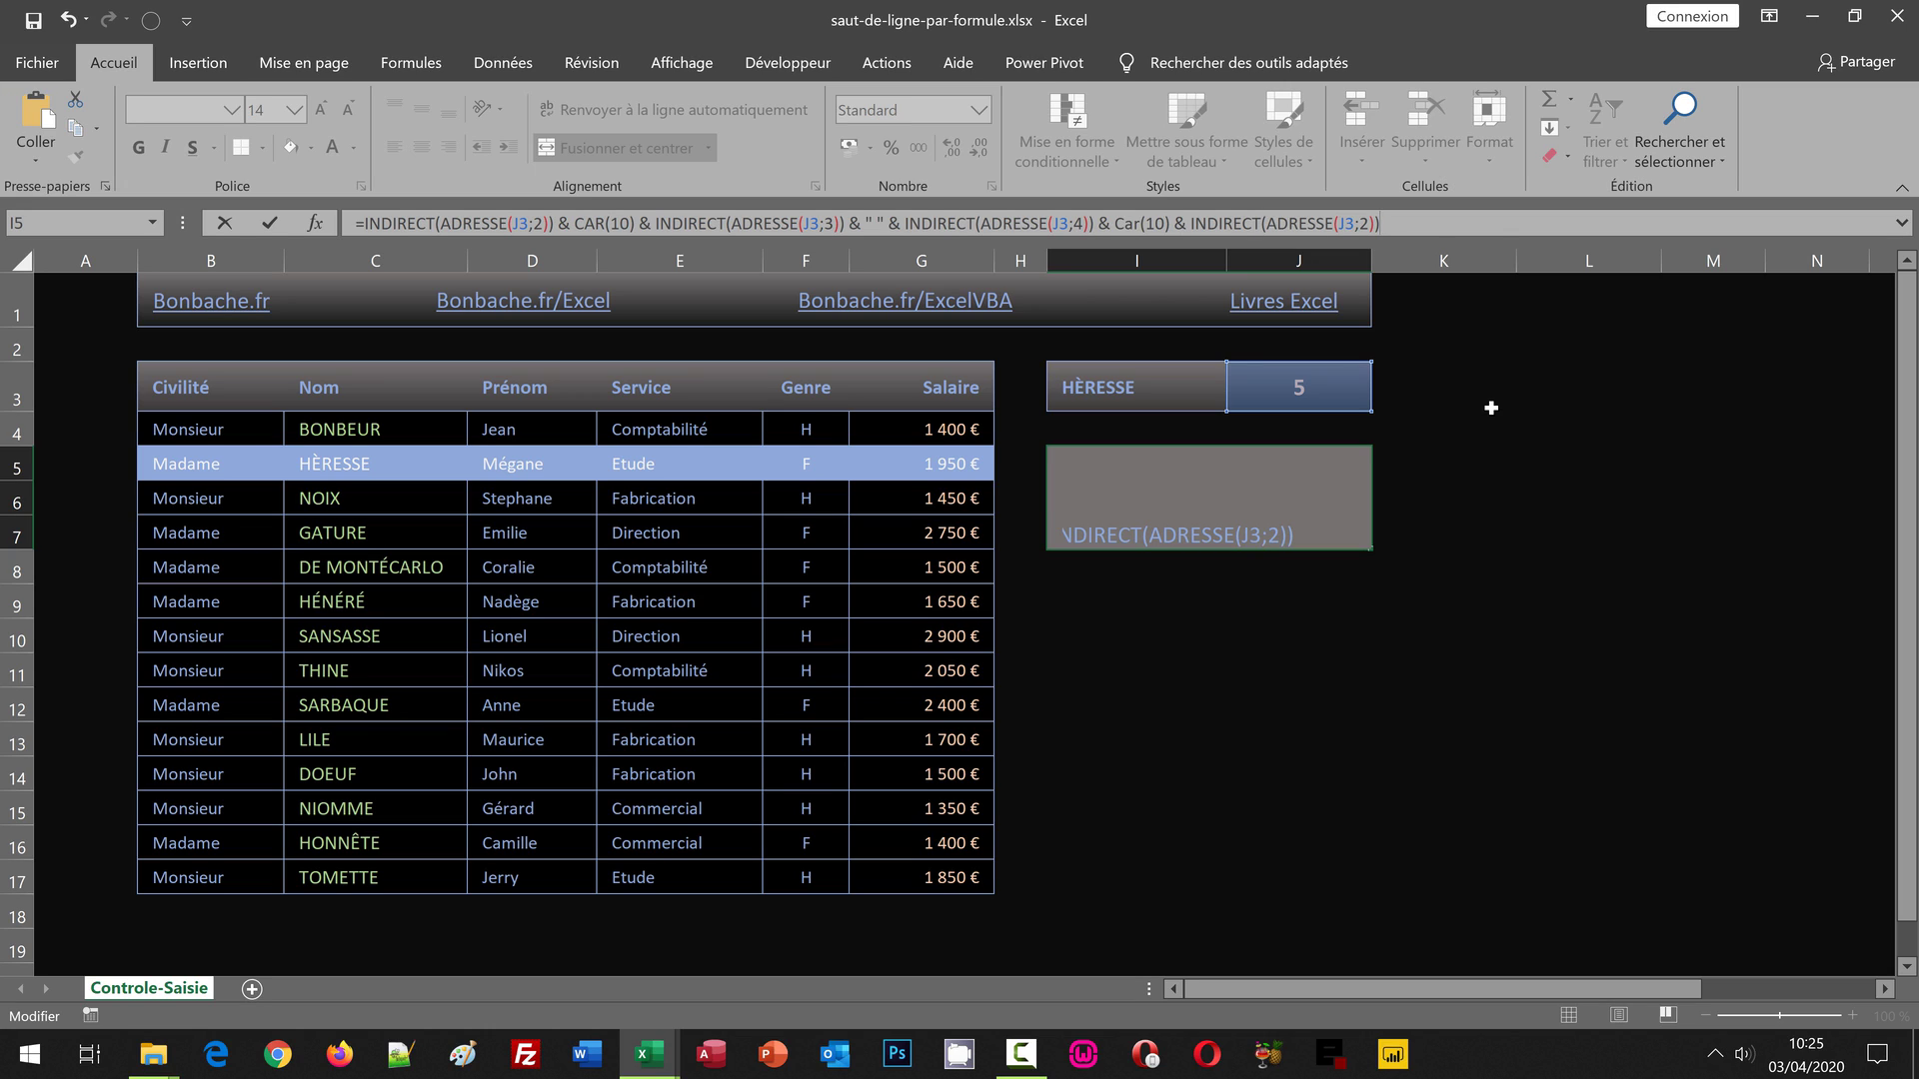
left_click(1363, 223)
key("BackSpace")
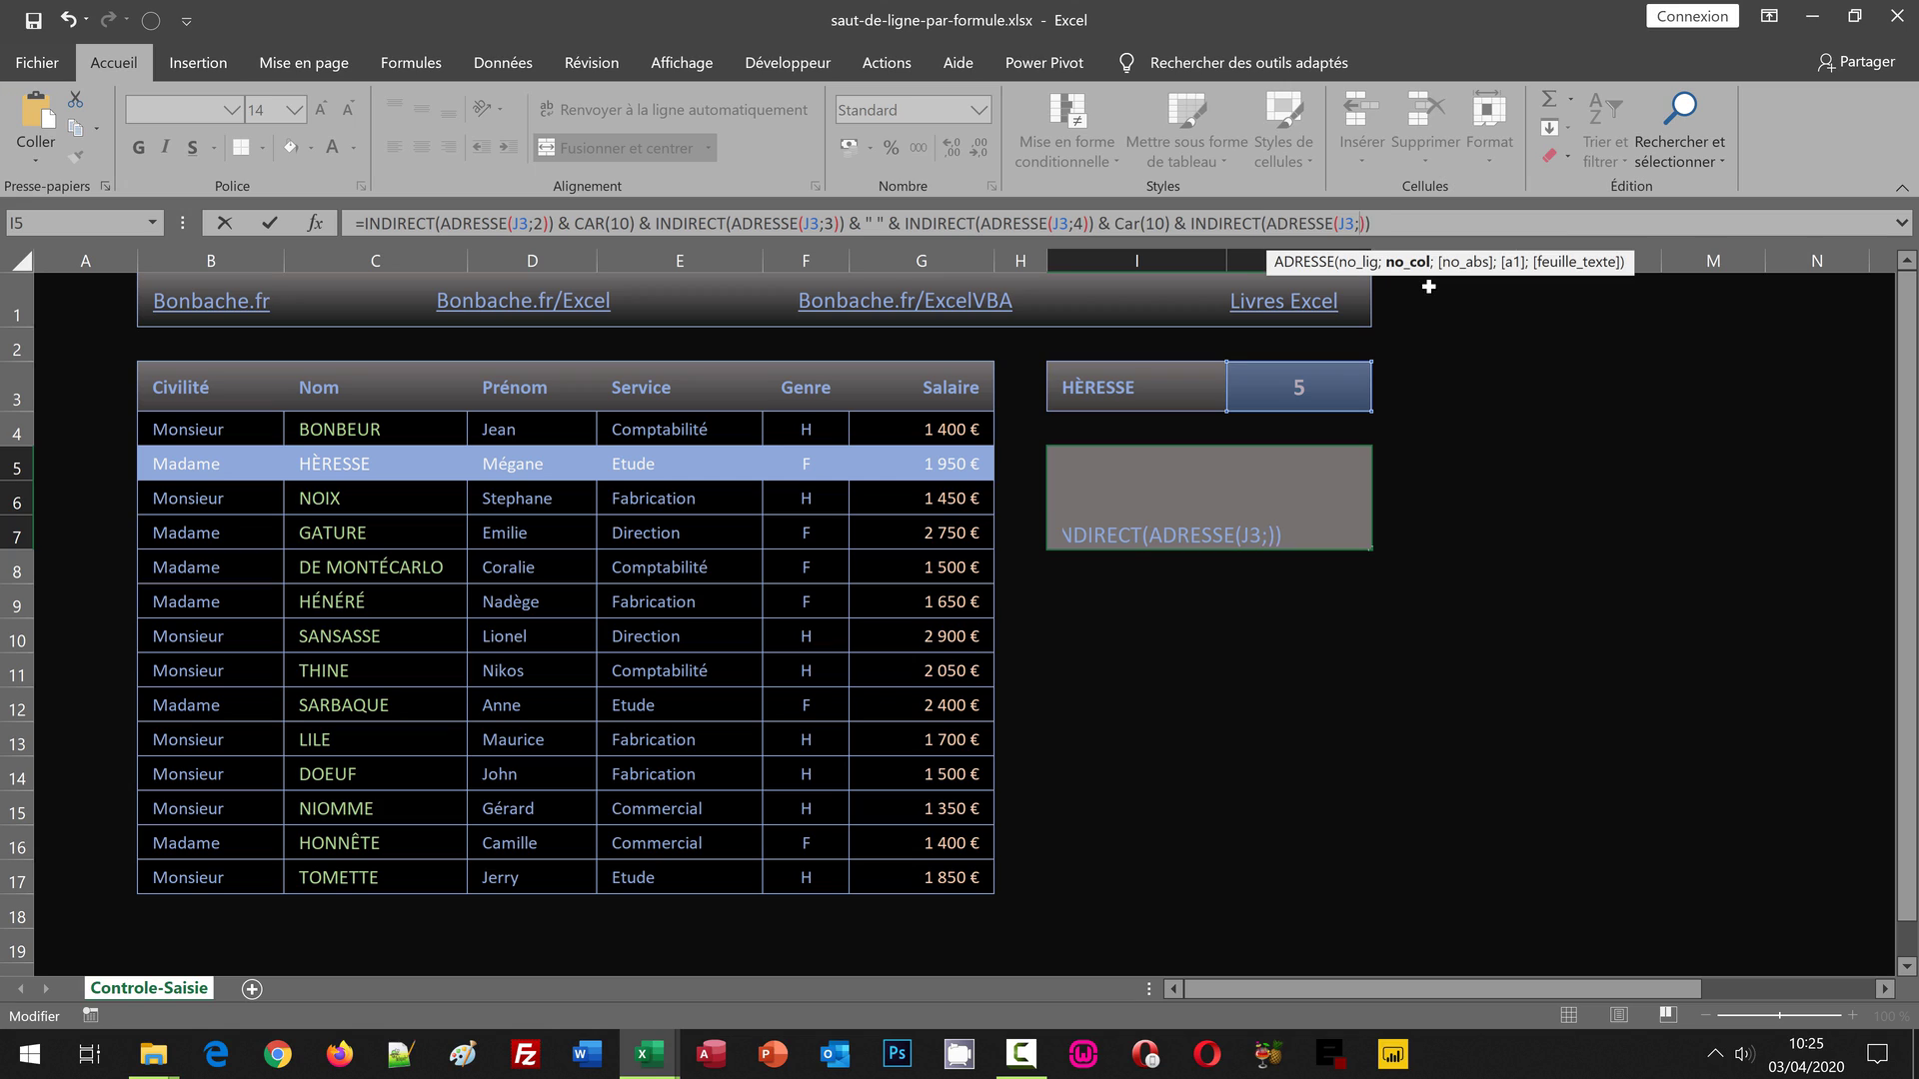
type("5")
left_click(1412, 225)
type("& \" -")
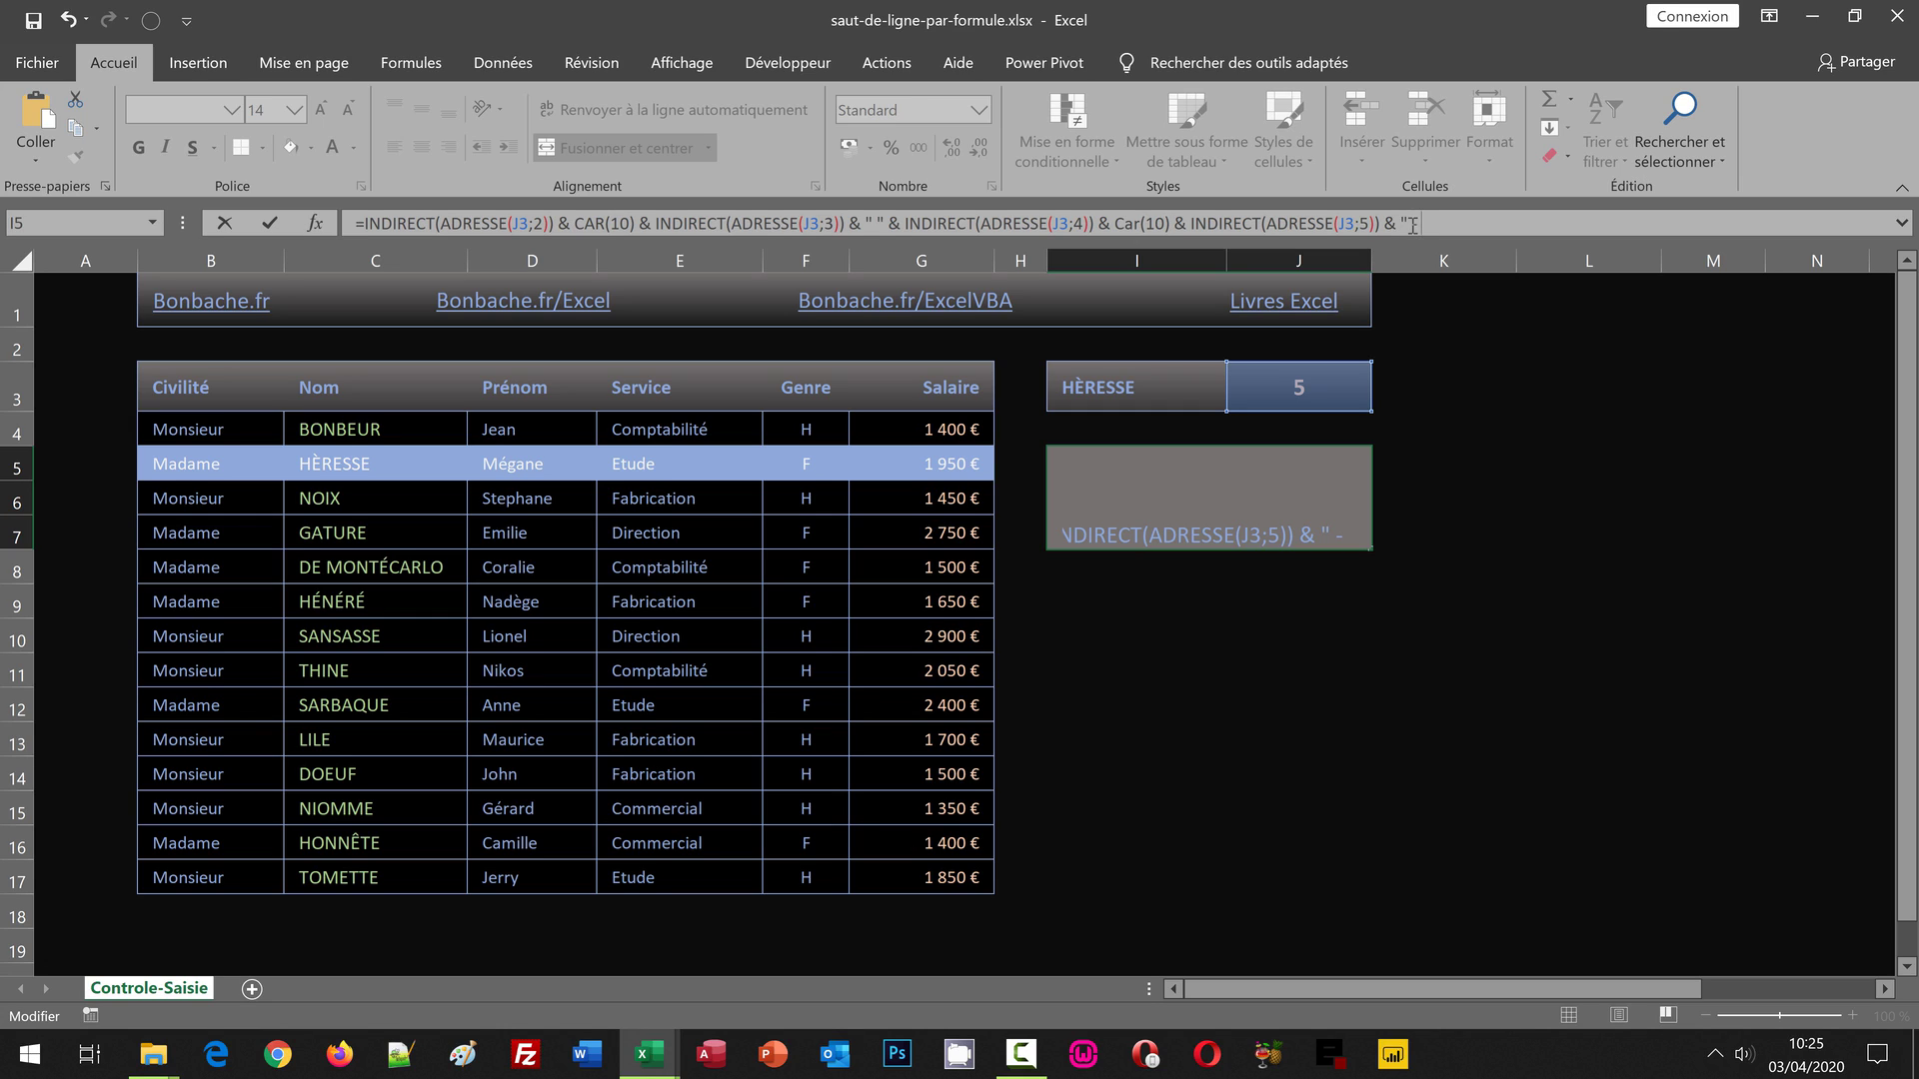
type(" \"")
type(" \" & INDIRECT(ADRESSE(J3;2")
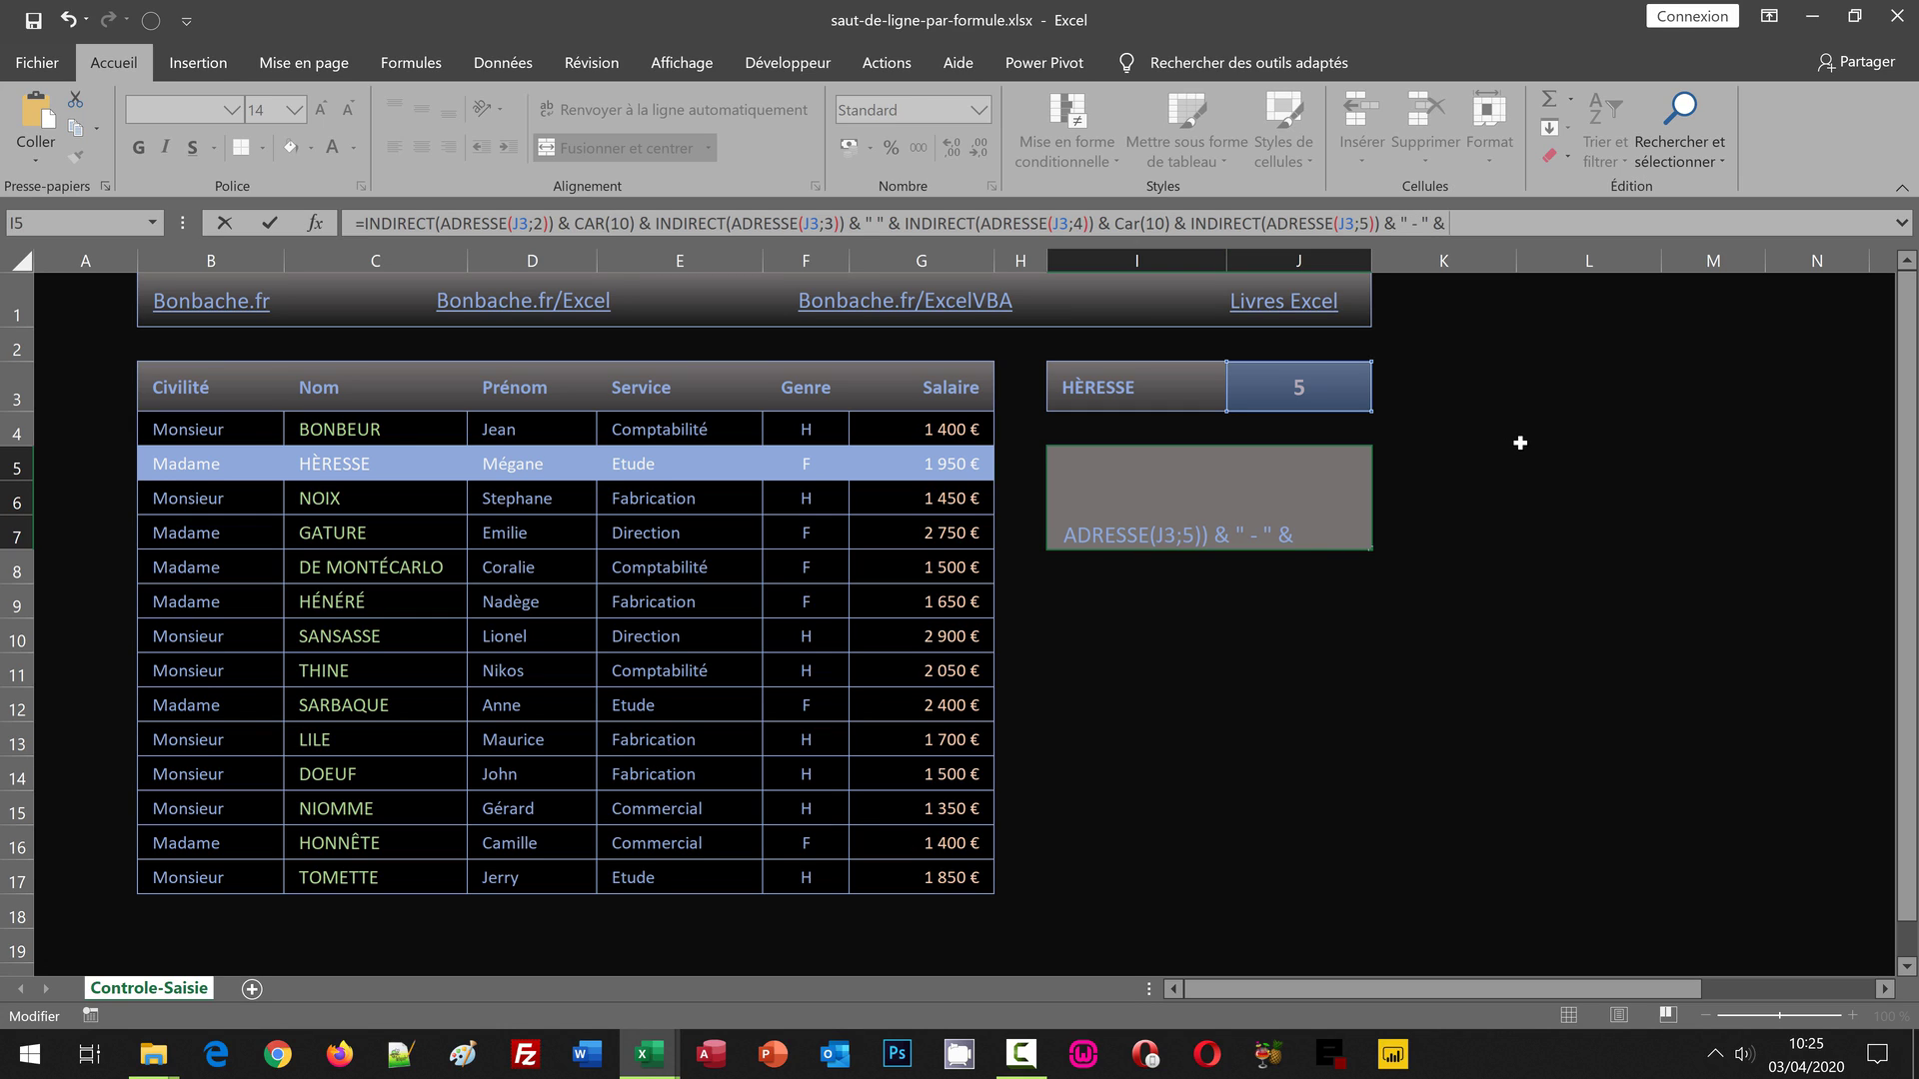
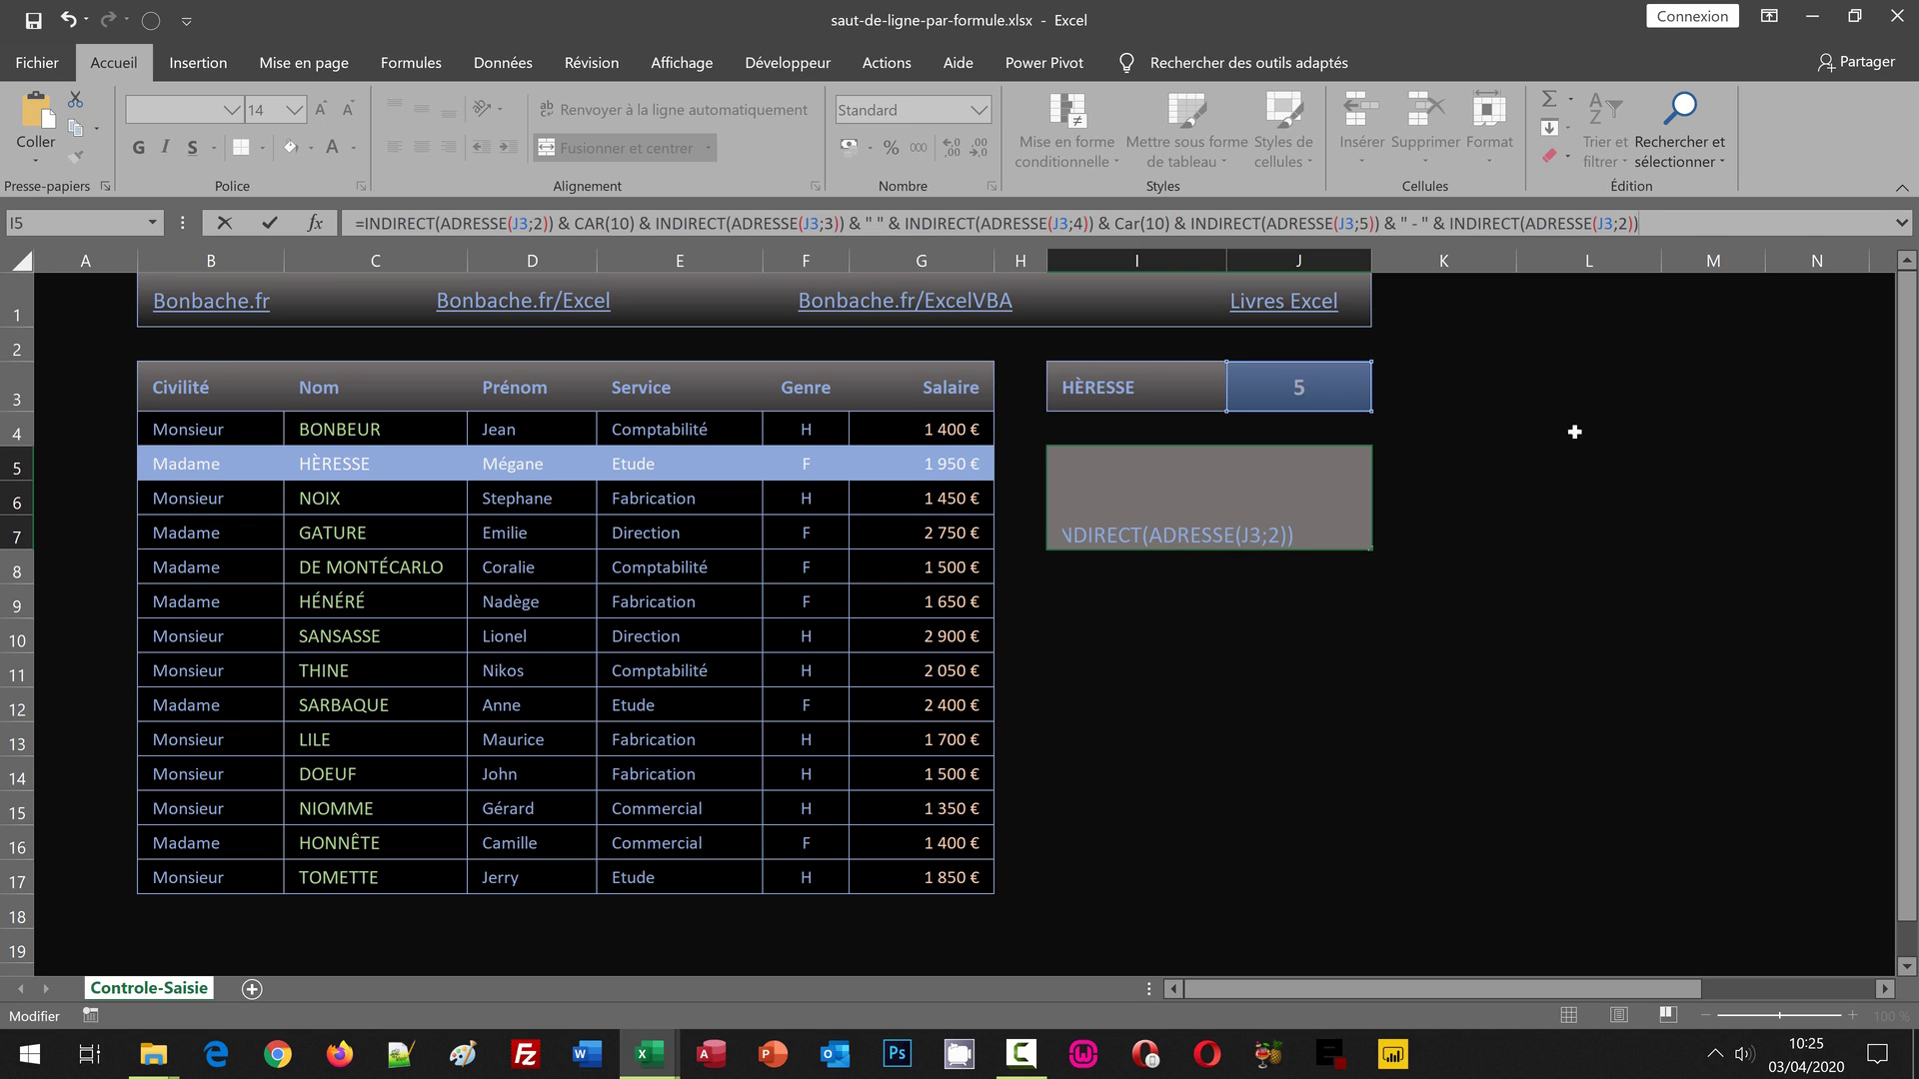
Change the formula's last ADRESSE(J3;2) to ADRESSE(J3;7) so I5's third line reads Etude - 1950.
double_click(1622, 222)
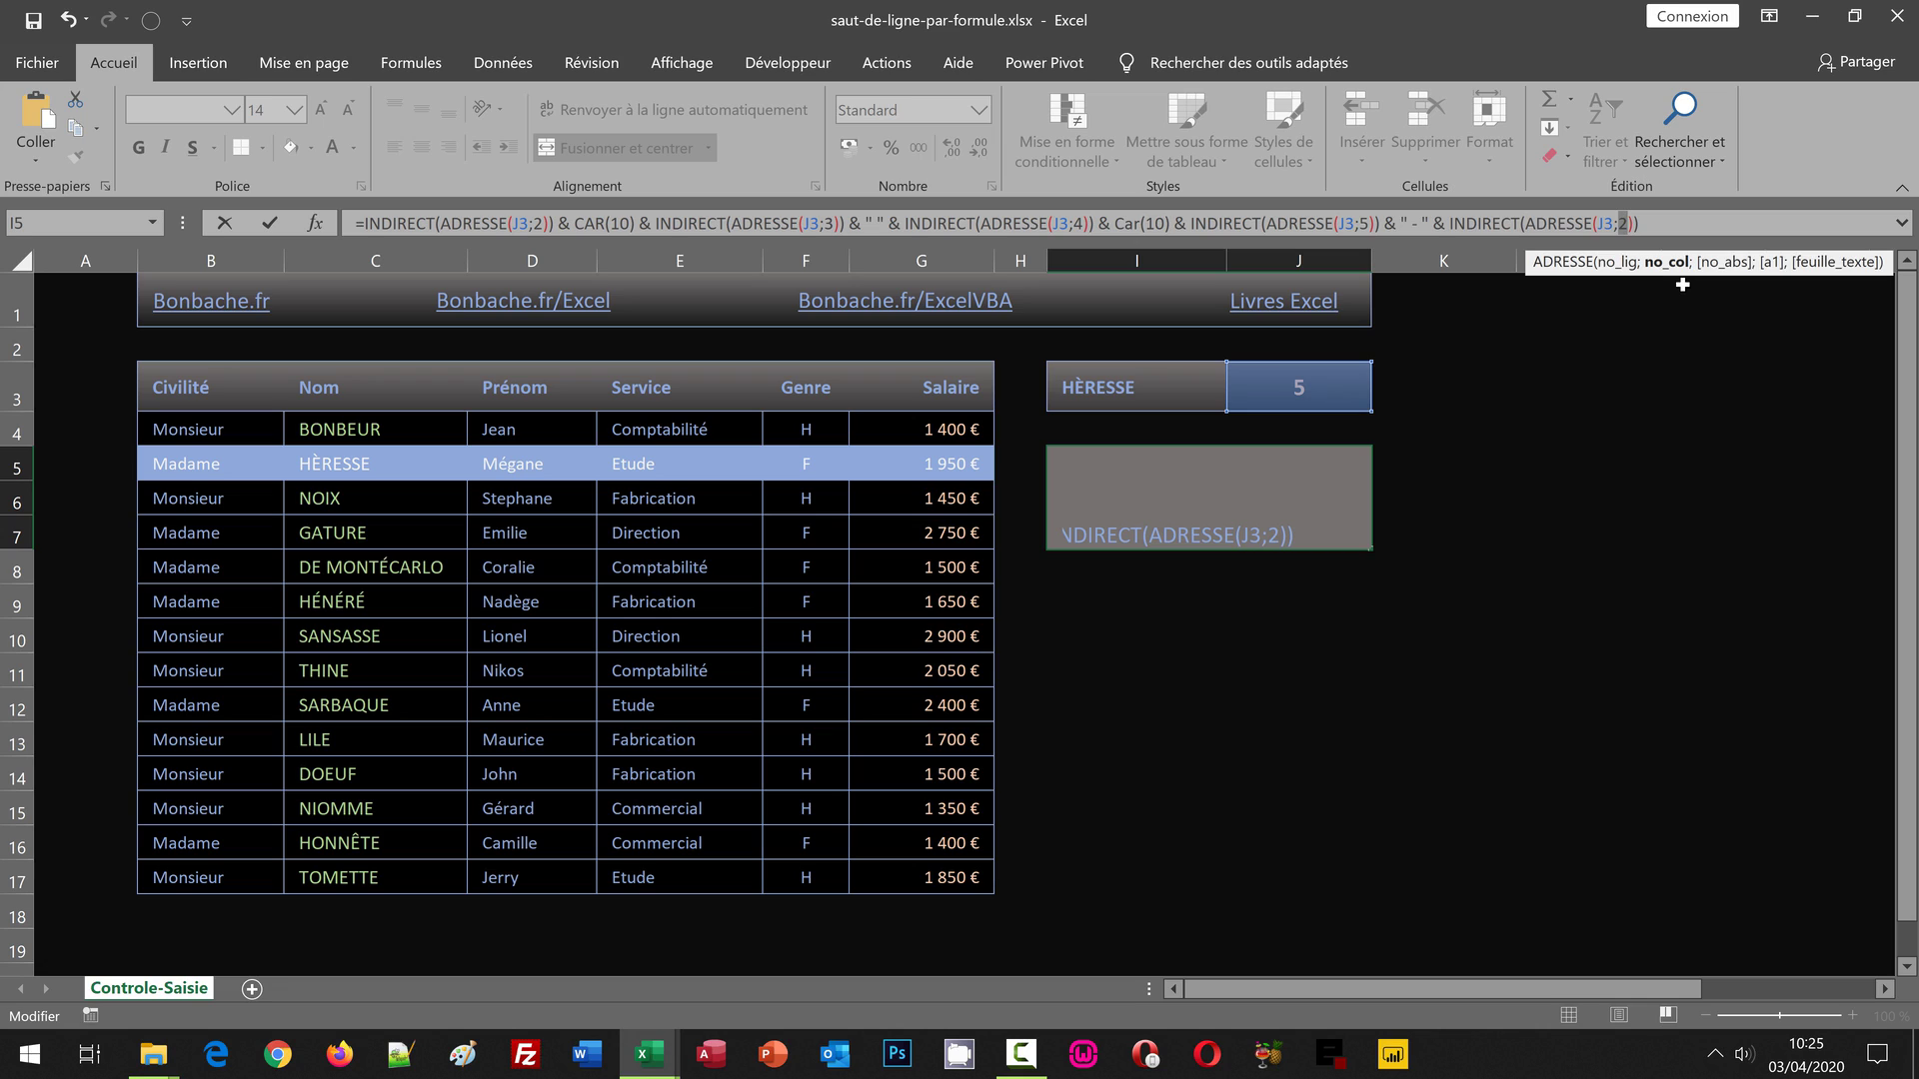
type("7")
key("ctrl+Return")
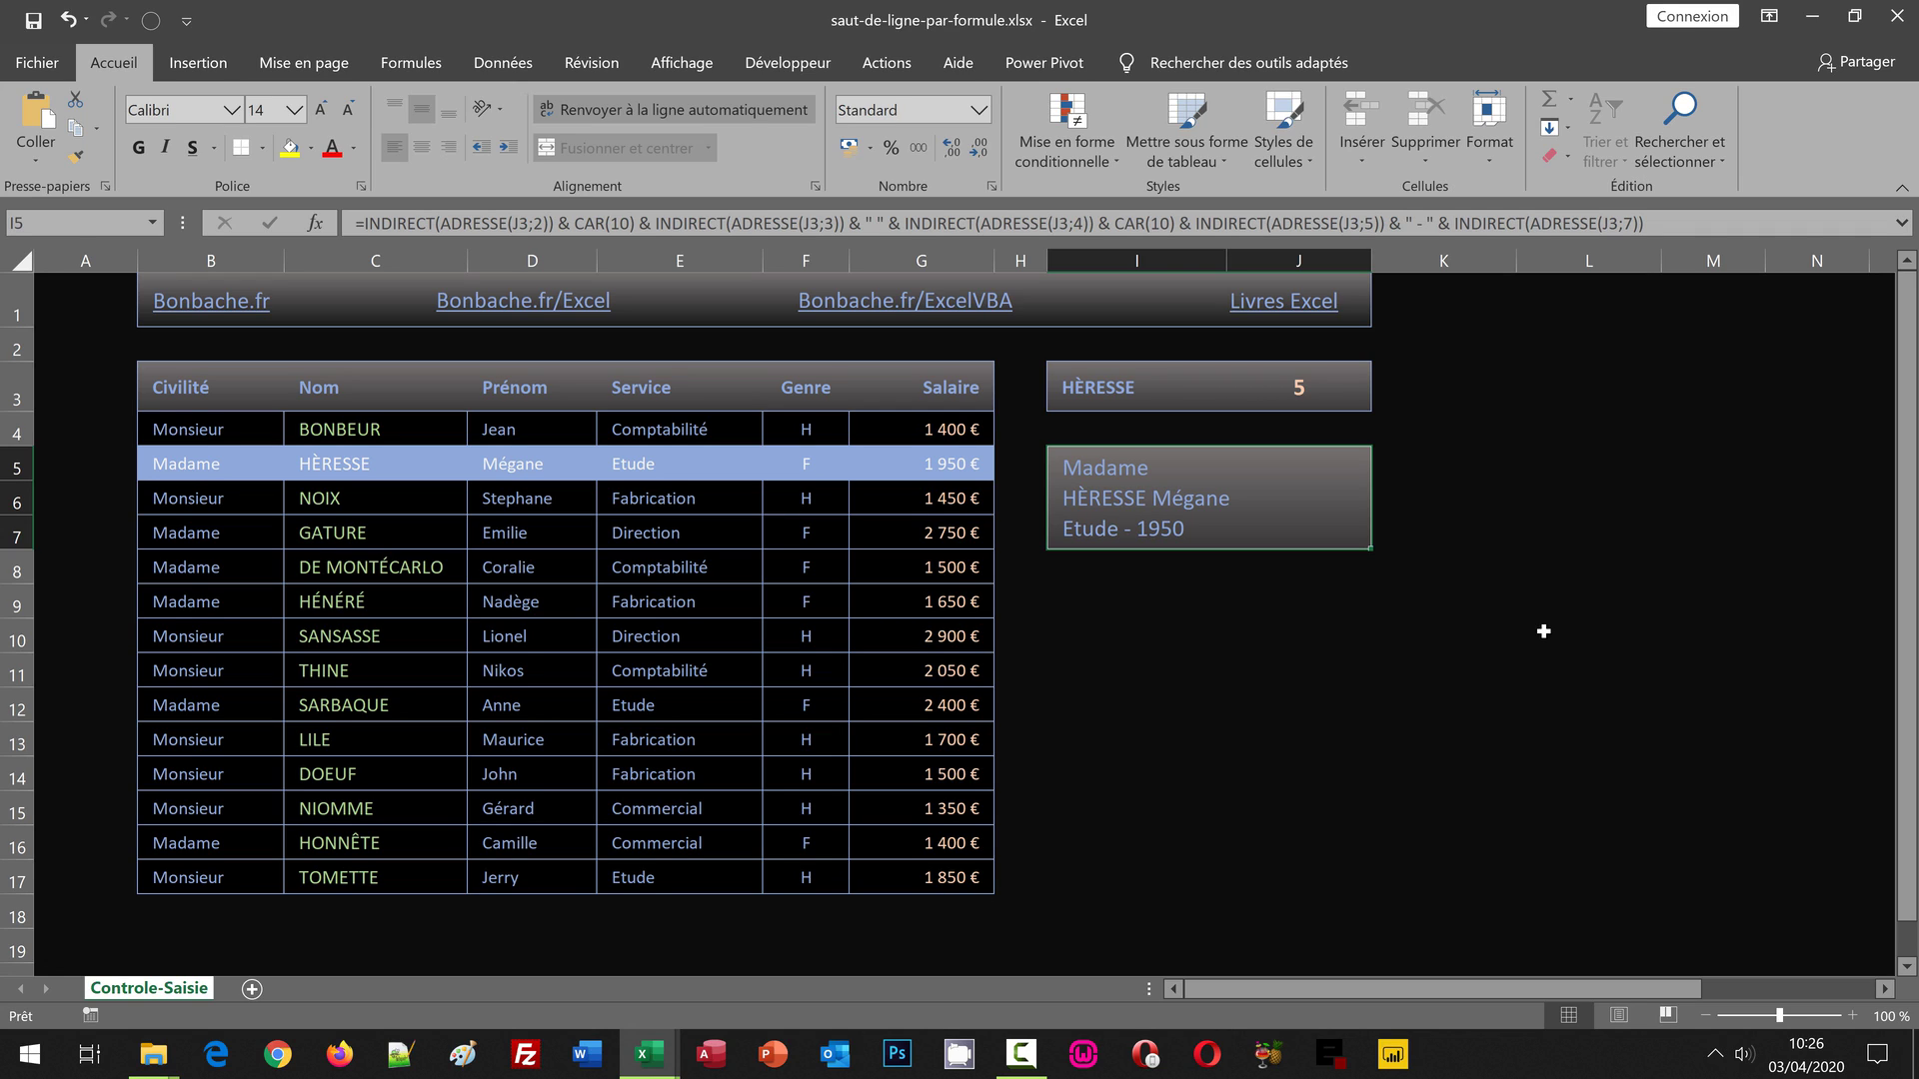
Pick another employee from I3's dropdown list so I5 shows 'Commercial - 1350'.
left_click(1122, 387)
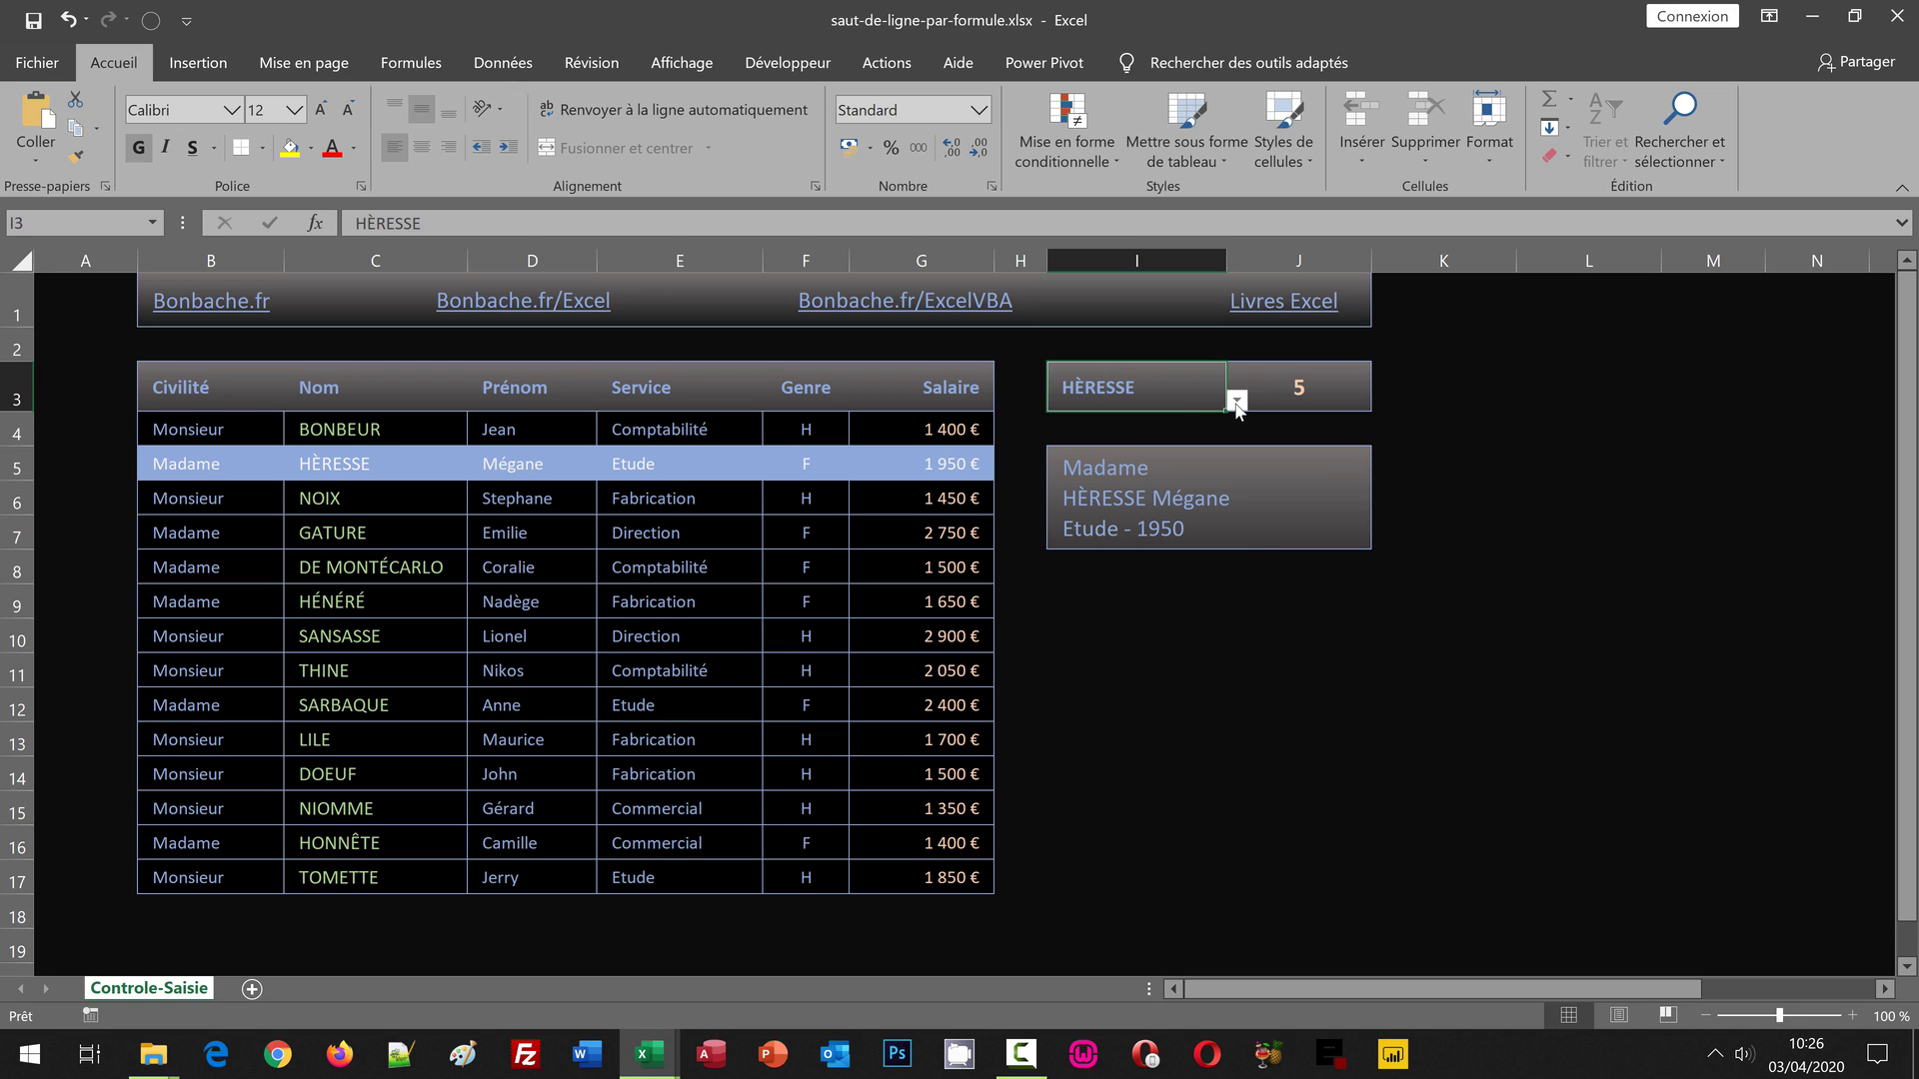
left_click(1237, 401)
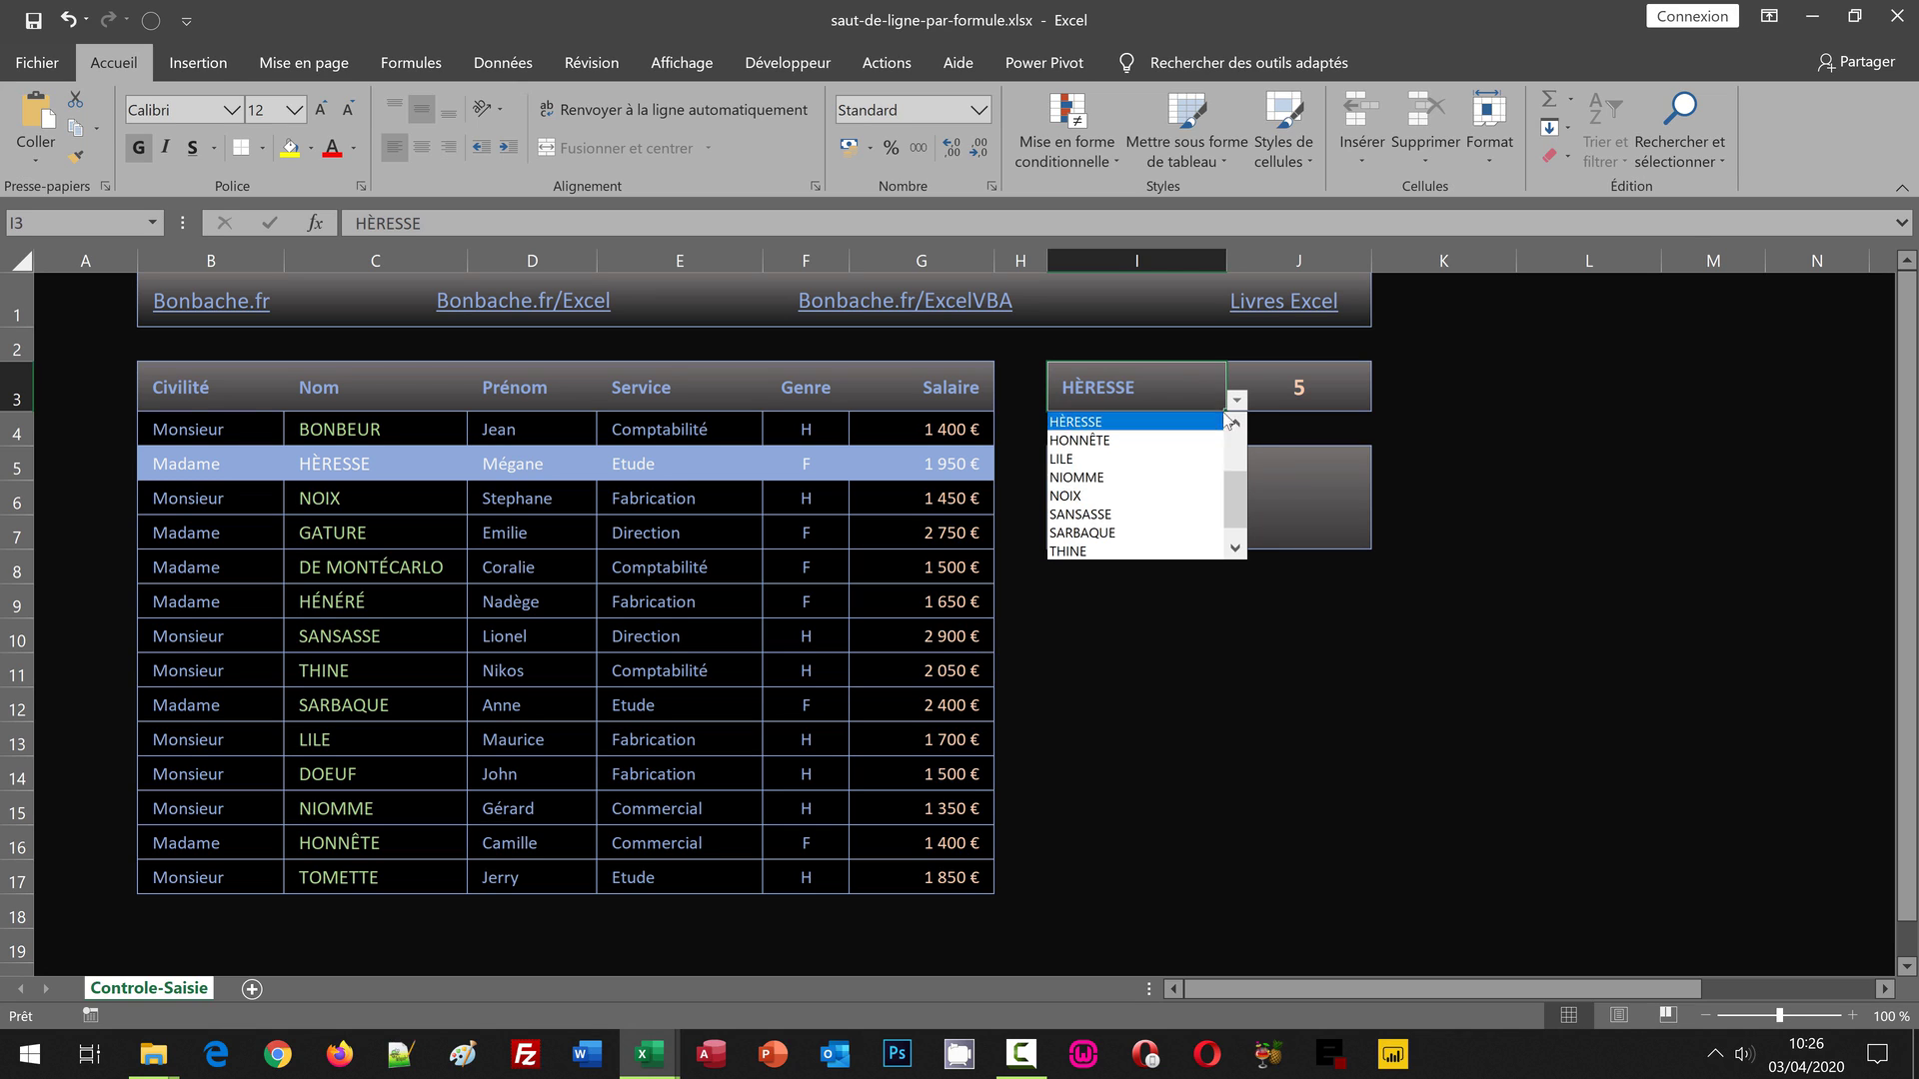
left_click(1128, 478)
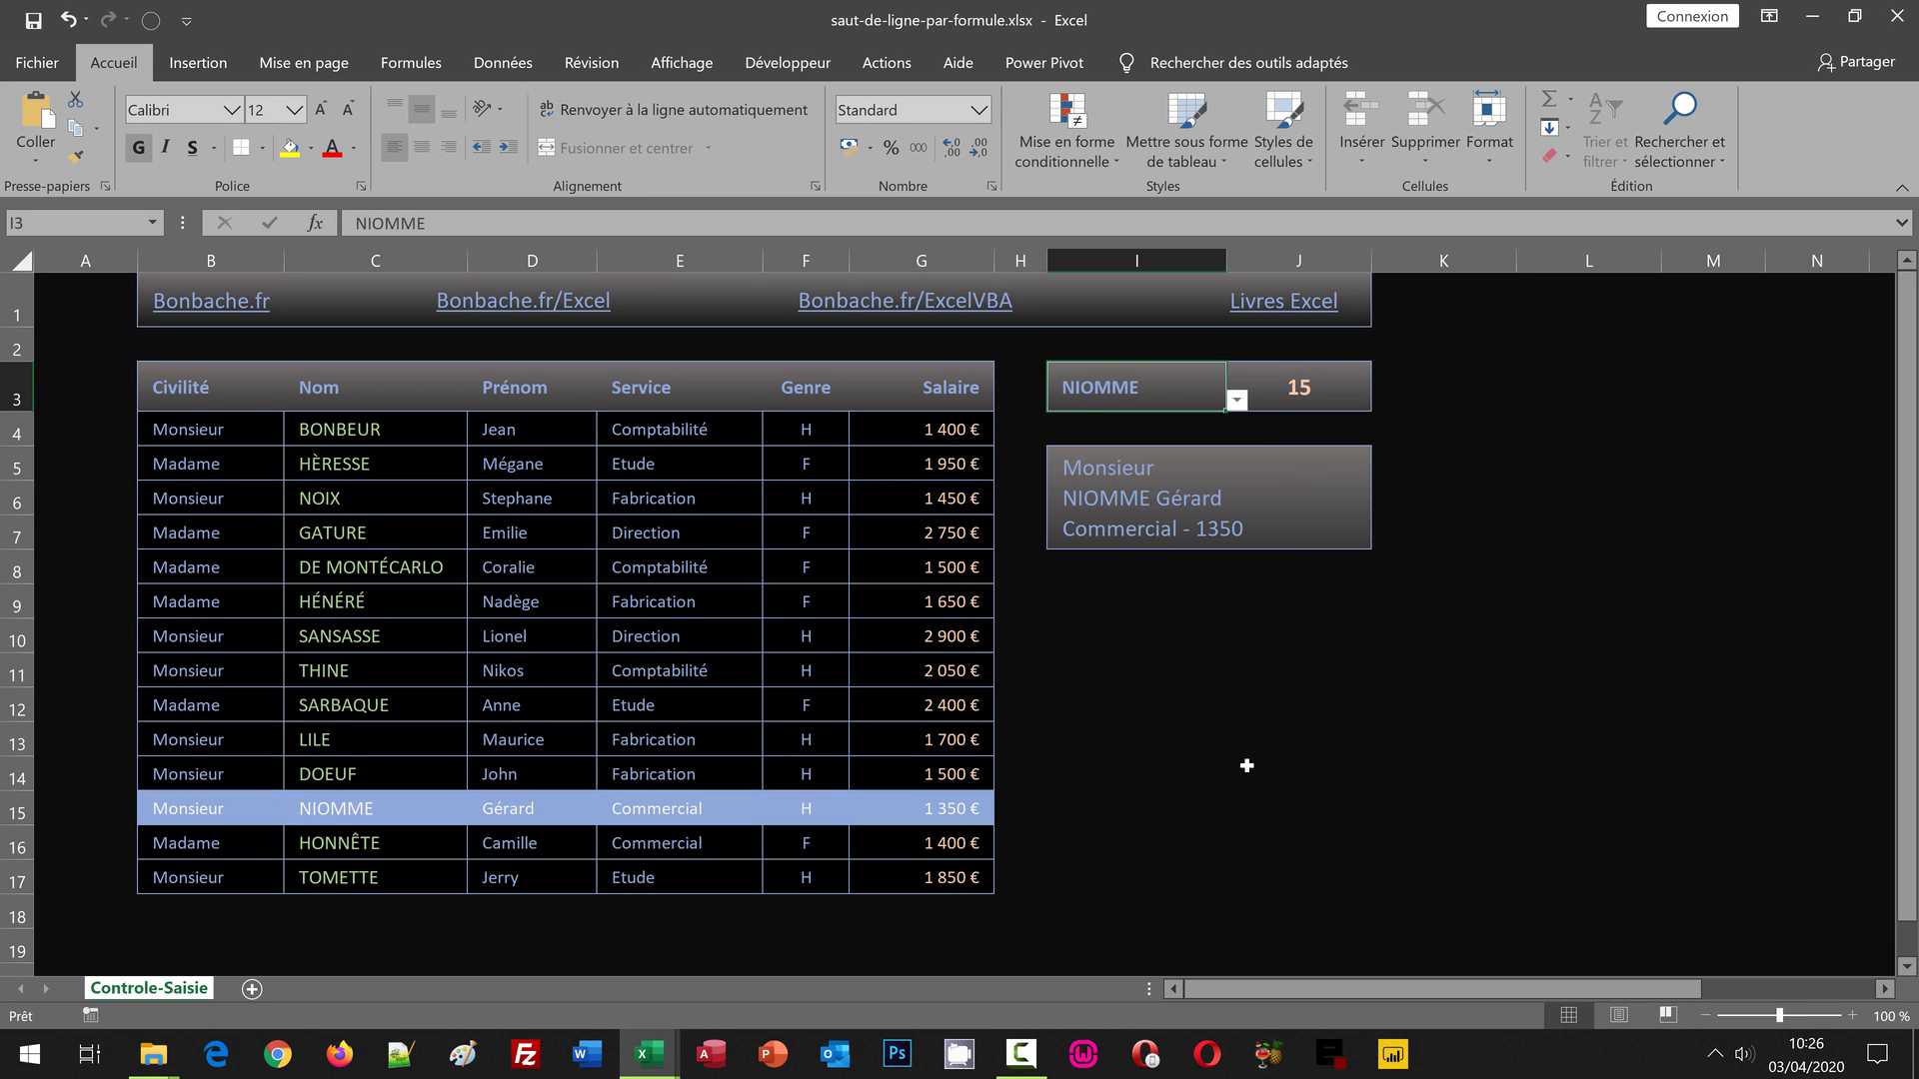